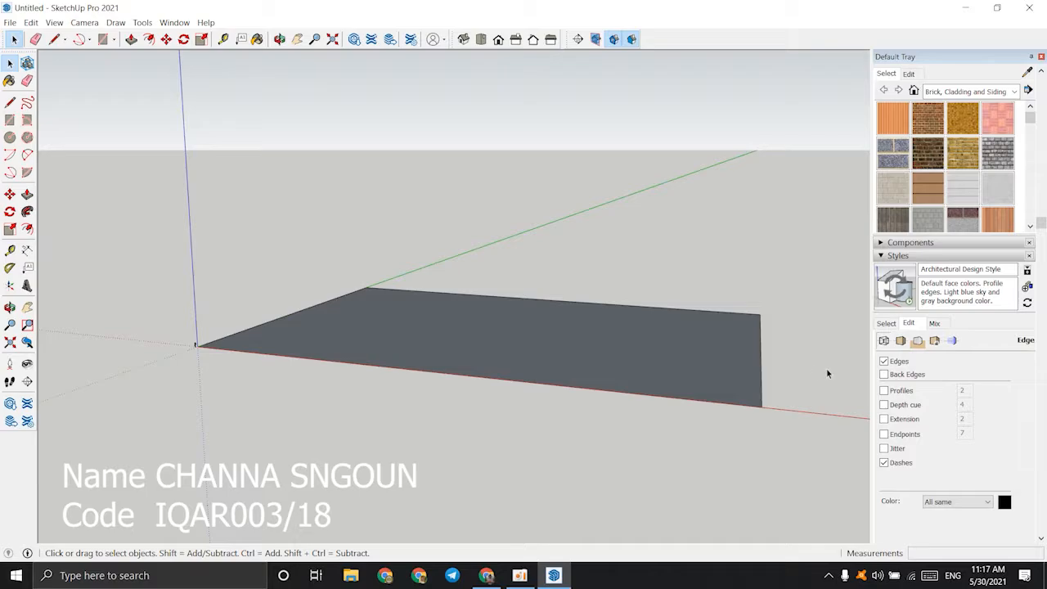
# - Close the default tray and group the rectangular ground face together with its edges
pyautogui.click(1041, 58)
pyautogui.moveTo(741, 404); pyautogui.dragTo(642, 497, button='middle')
pyautogui.doubleClick(625, 454)
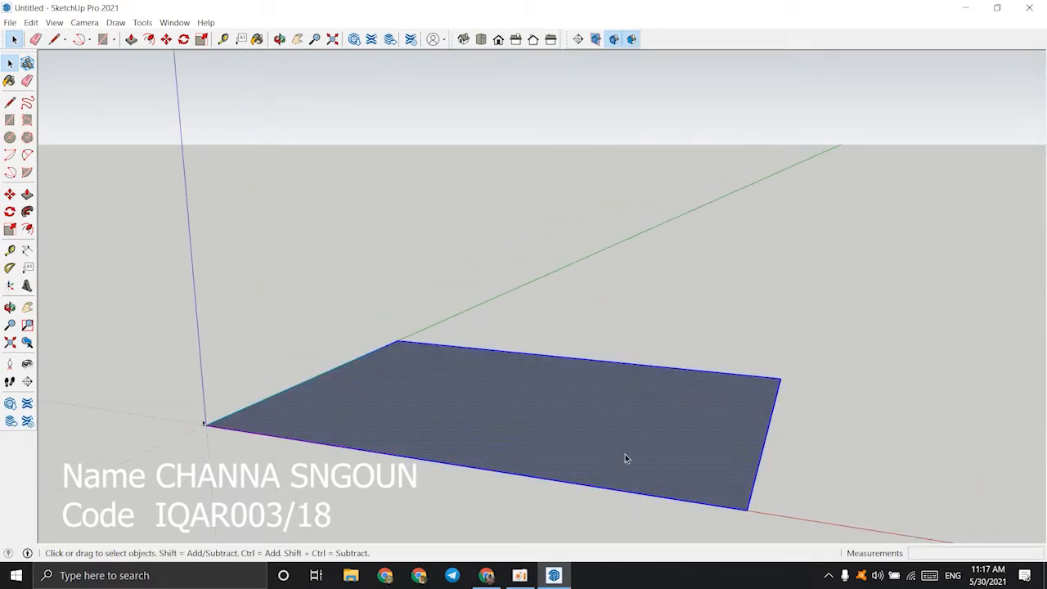
pyautogui.click(625, 454)
pyautogui.moveTo(625, 455); pyautogui.dragTo(504, 479, button='middle')
pyautogui.rightClick(538, 433)
pyautogui.doubleClick(420, 414)
pyautogui.rightClick(449, 412)
pyautogui.click(481, 339)
# - Lock the ground face group
pyautogui.moveTo(500, 401); pyautogui.dragTo(534, 451, button='middle')
pyautogui.rightClick(502, 453)
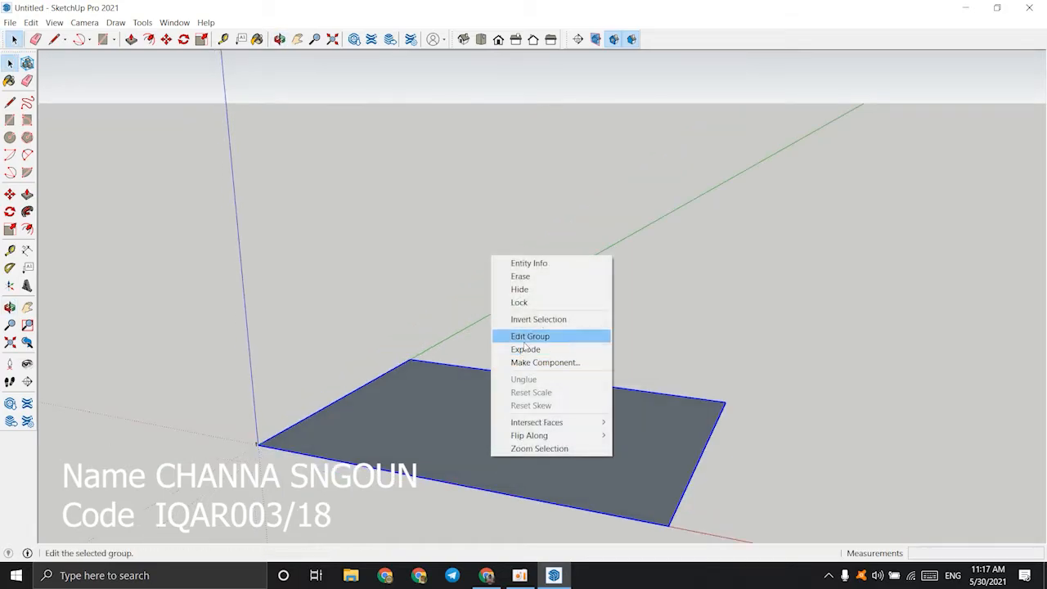
pyautogui.click(518, 301)
pyautogui.moveTo(519, 301)
pyautogui.mouseDown(button='middle')
pyautogui.moveTo(439, 441)
pyautogui.moveTo(512, 313)
pyautogui.mouseUp(button='middle')
pyautogui.scroll(4, 439, 445)
pyautogui.scroll(-3, 512, 313)
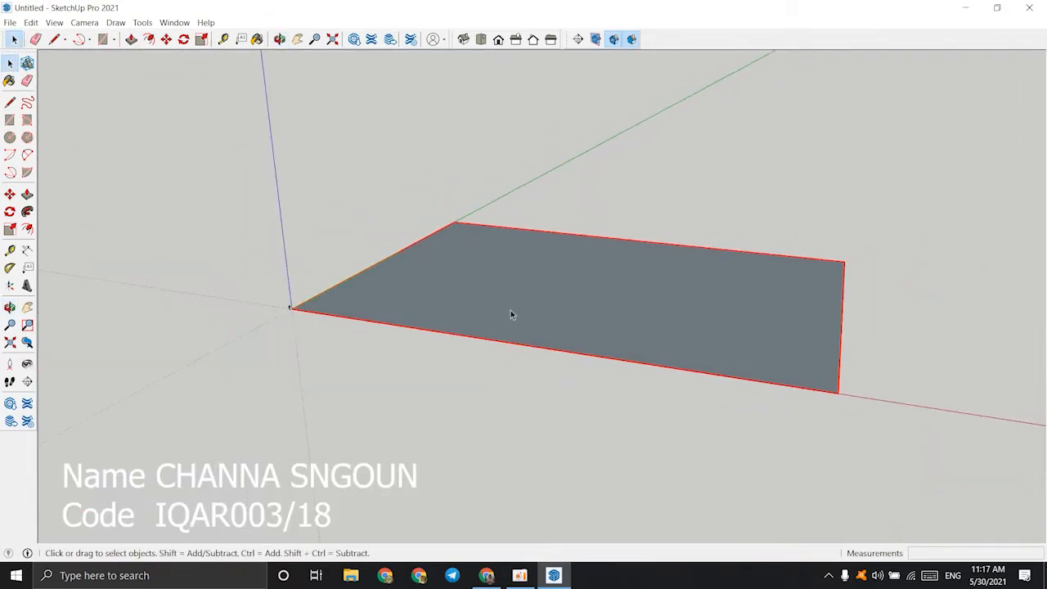
# - Import the bracket reference image and place it flat on the ground face, starting from the origin
pyautogui.click(11, 23)
pyautogui.click(34, 223)
pyautogui.click(629, 307)
pyautogui.click(723, 449)
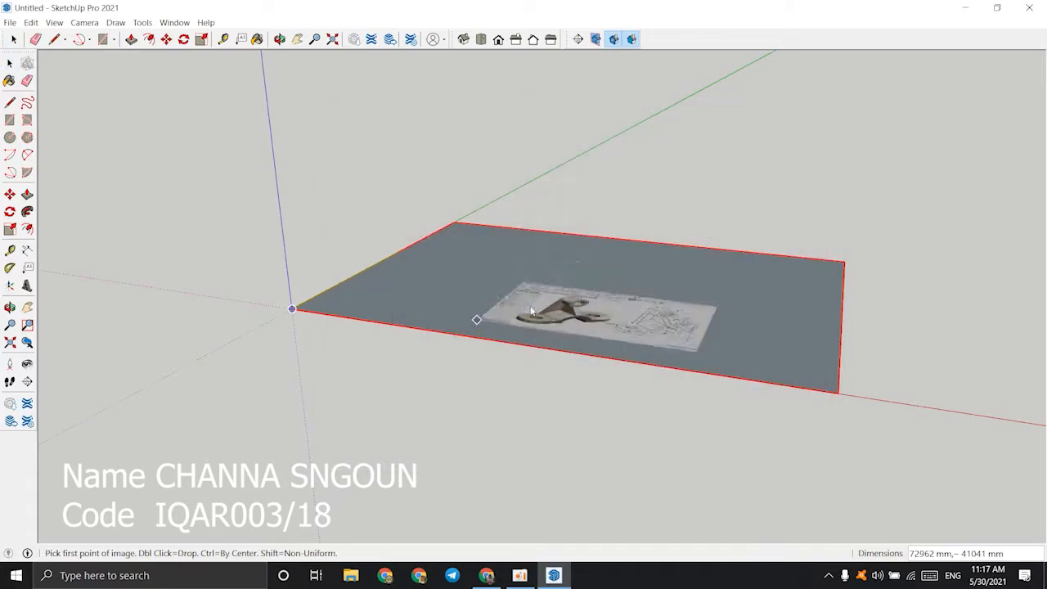
pyautogui.click(292, 309)
pyautogui.scroll(2, 368, 301)
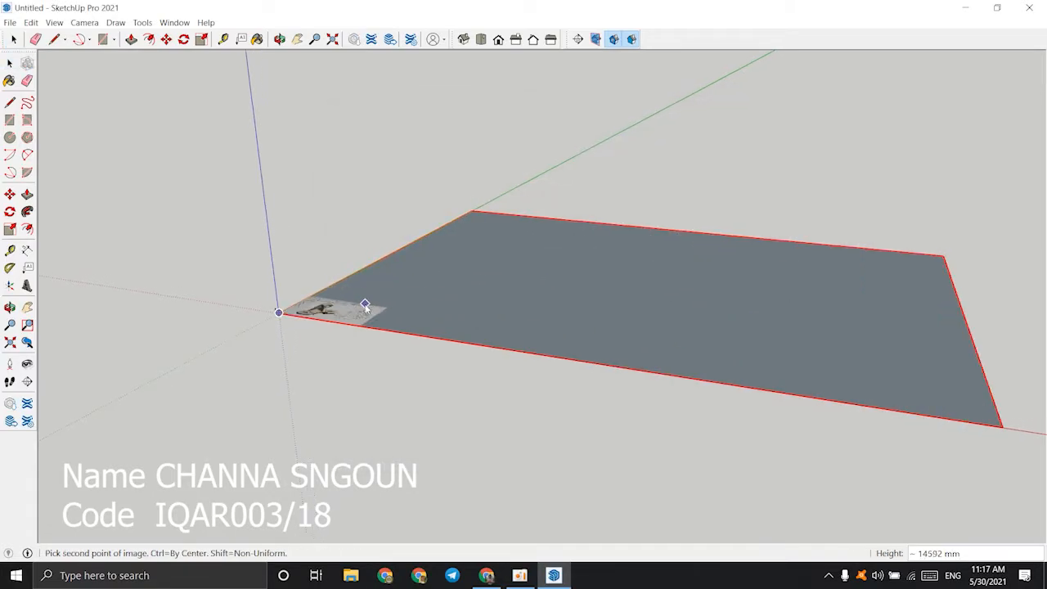
pyautogui.click(695, 290)
pyautogui.scroll(5, 433, 296)
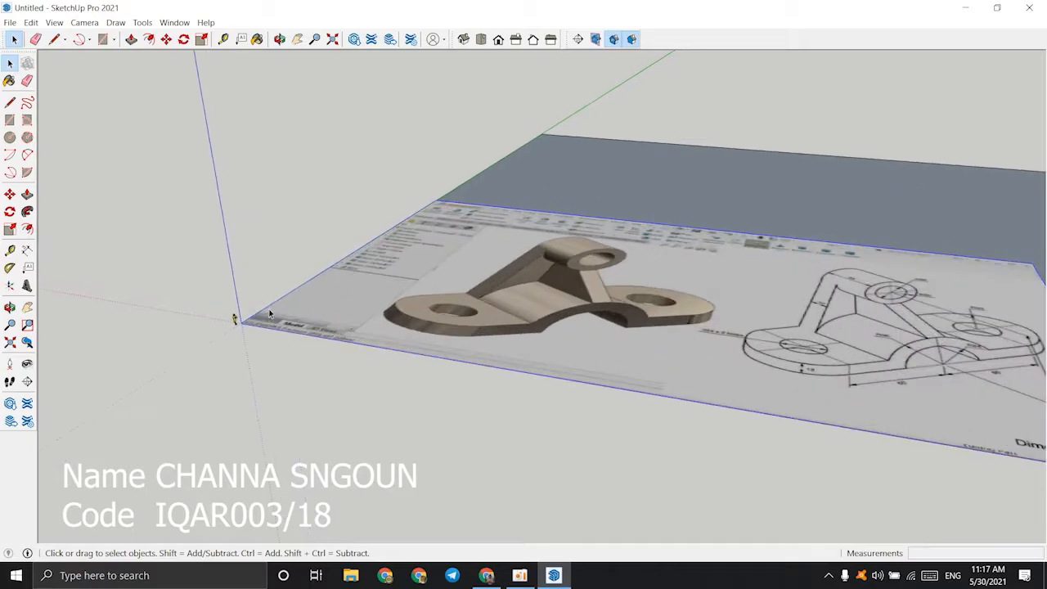
# - Rotate the reference image 90° about its edge on the red axis so that it stands upright
pyautogui.moveTo(435, 254); pyautogui.dragTo(47, 232, button='middle')
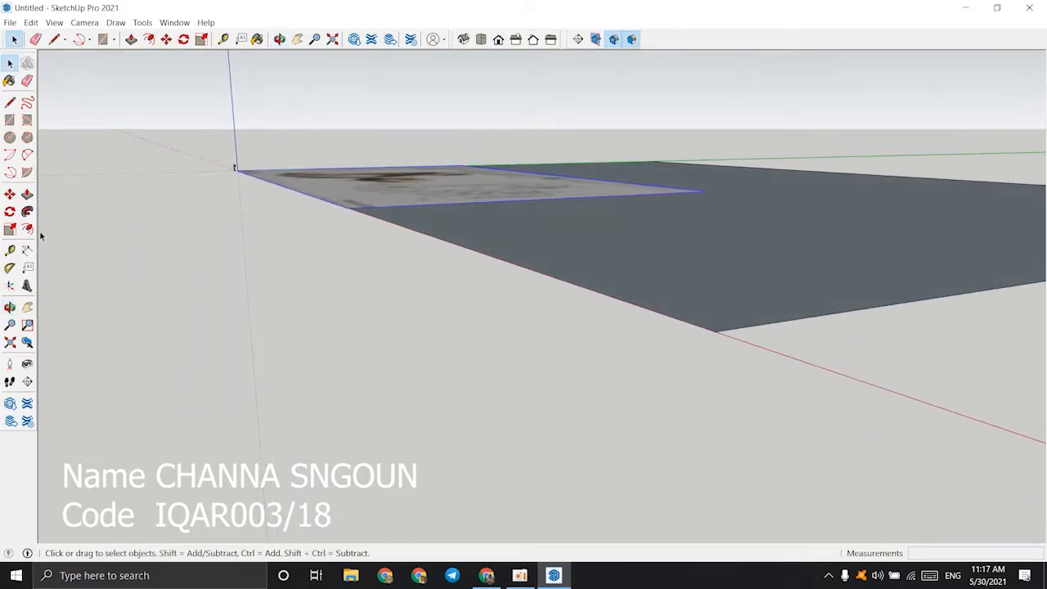
pyautogui.click(10, 212)
pyautogui.moveTo(359, 228); pyautogui.dragTo(292, 217, button='middle')
pyautogui.click(294, 206)
pyautogui.click(521, 184)
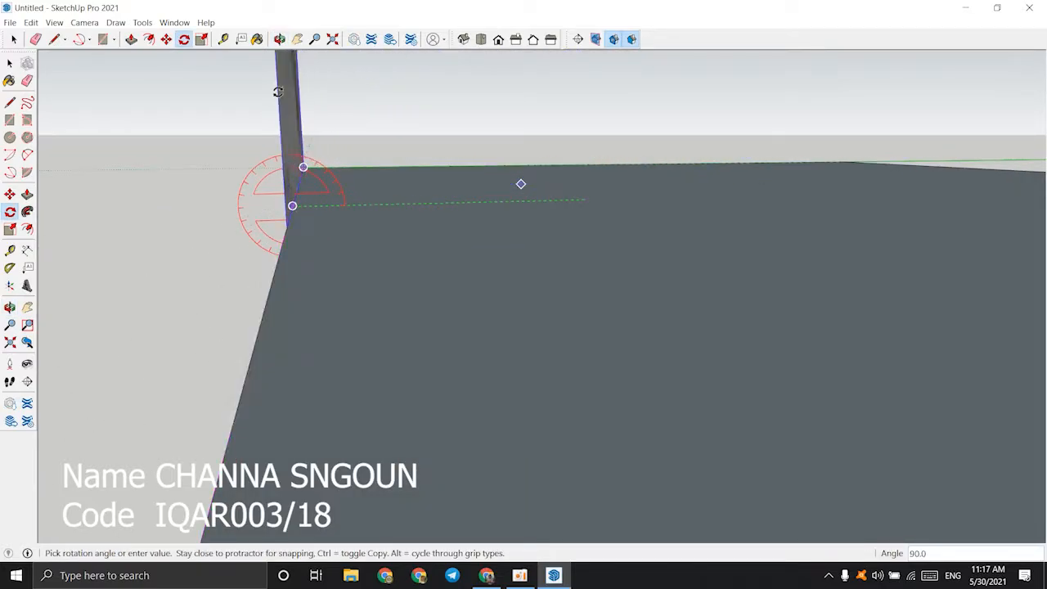
pyautogui.click(280, 92)
pyautogui.press('space')
pyautogui.moveTo(399, 220); pyautogui.dragTo(499, 284, button='middle')
pyautogui.scroll(-4, 593, 196)
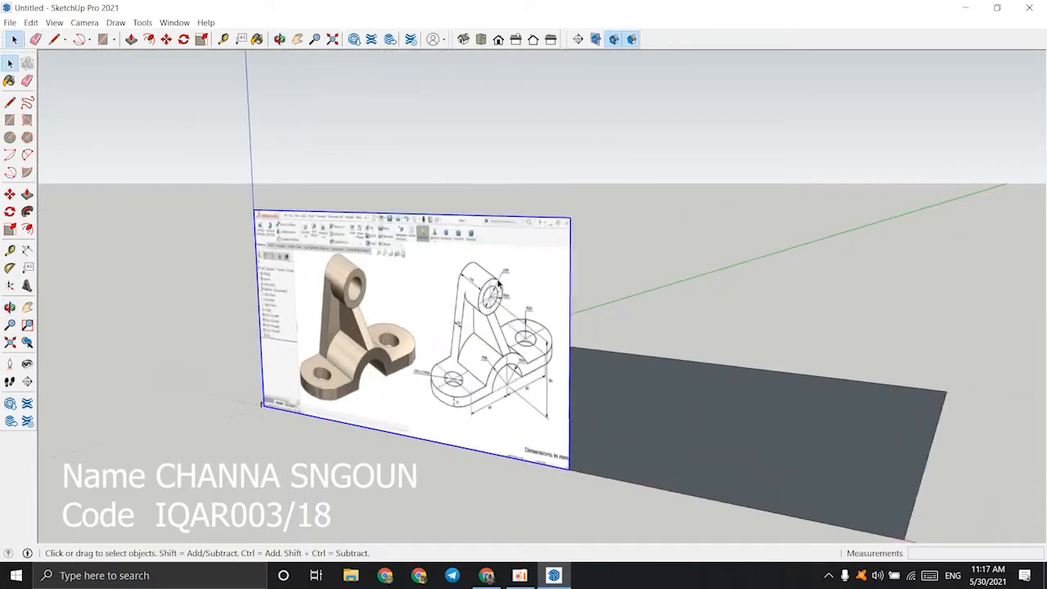
# - Move the upright reference image to the back edge of the ground face
pyautogui.scroll(2, 499, 283)
pyautogui.press('m')
pyautogui.click(208, 423)
pyautogui.scroll(2, 504, 338)
pyautogui.click(502, 339)
pyautogui.press('space')
# - Place a guide line across the ground face, in front of and parallel to the reference image
pyautogui.moveTo(666, 364); pyautogui.dragTo(757, 368, button='middle')
pyautogui.scroll(3, 554, 390)
pyautogui.moveTo(554, 390)
pyautogui.mouseDown(button='middle')
pyautogui.moveTo(517, 419)
pyautogui.moveTo(605, 362)
pyautogui.moveTo(625, 358)
pyautogui.moveTo(624, 394)
pyautogui.moveTo(631, 385)
pyautogui.mouseUp(button='middle')
pyautogui.scroll(-2, 517, 420)
pyautogui.press('t')
pyautogui.scroll(5, 820, 189)
pyautogui.keyDown('shift'); pyautogui.moveTo(798, 194); pyautogui.dragTo(774, 282, button='middle'); pyautogui.keyUp('shift')
pyautogui.scroll(-8, 654, 433)
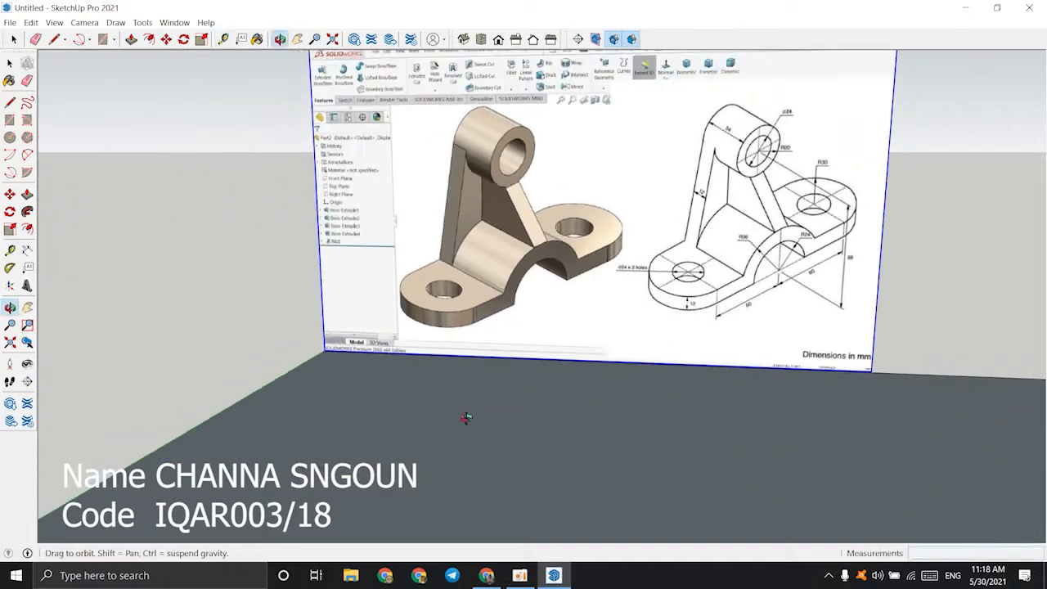
pyautogui.scroll(-2, 559, 201)
pyautogui.keyDown('shift'); pyautogui.moveTo(466, 418); pyautogui.dragTo(458, 353, button='middle'); pyautogui.keyUp('shift')
pyautogui.click(444, 369)
pyautogui.click(622, 176)
# - Examine the bracket drawing's dimensions, including the hole spacing, radii and plate thickness
pyautogui.keyDown('shift'); pyautogui.moveTo(623, 175); pyautogui.dragTo(513, 406, button='middle'); pyautogui.keyUp('shift')
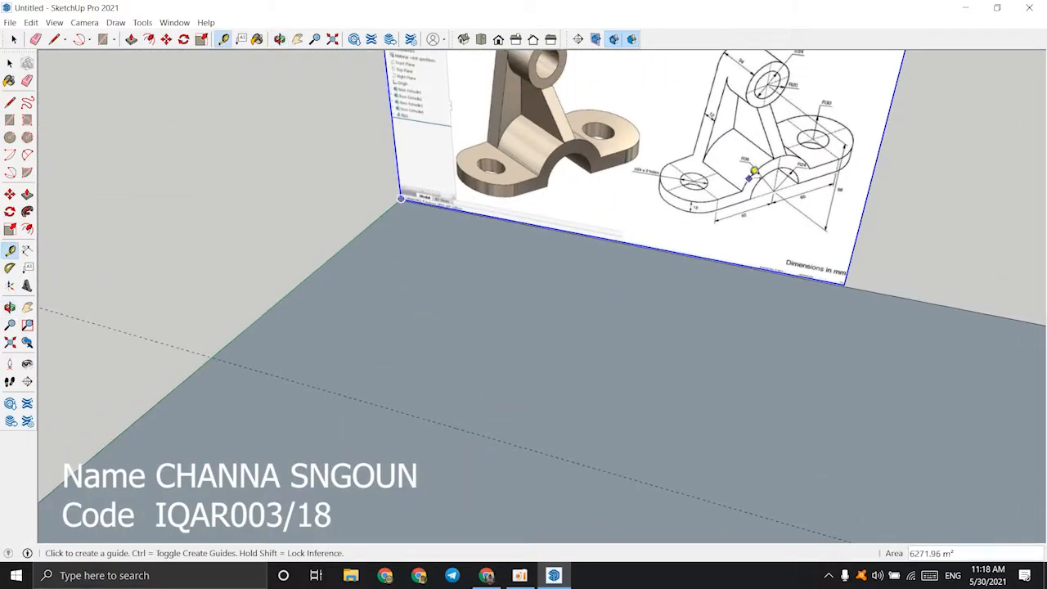
pyautogui.scroll(3, 752, 171)
pyautogui.moveTo(753, 171); pyautogui.dragTo(811, 196, button='middle')
pyautogui.scroll(3, 811, 196)
pyautogui.moveTo(708, 204)
pyautogui.mouseDown(button='middle')
pyautogui.moveTo(767, 194)
pyautogui.moveTo(805, 151)
pyautogui.mouseUp(button='middle')
pyautogui.keyDown('shift'); pyautogui.moveTo(806, 151); pyautogui.dragTo(499, 338, button='middle'); pyautogui.keyUp('shift')
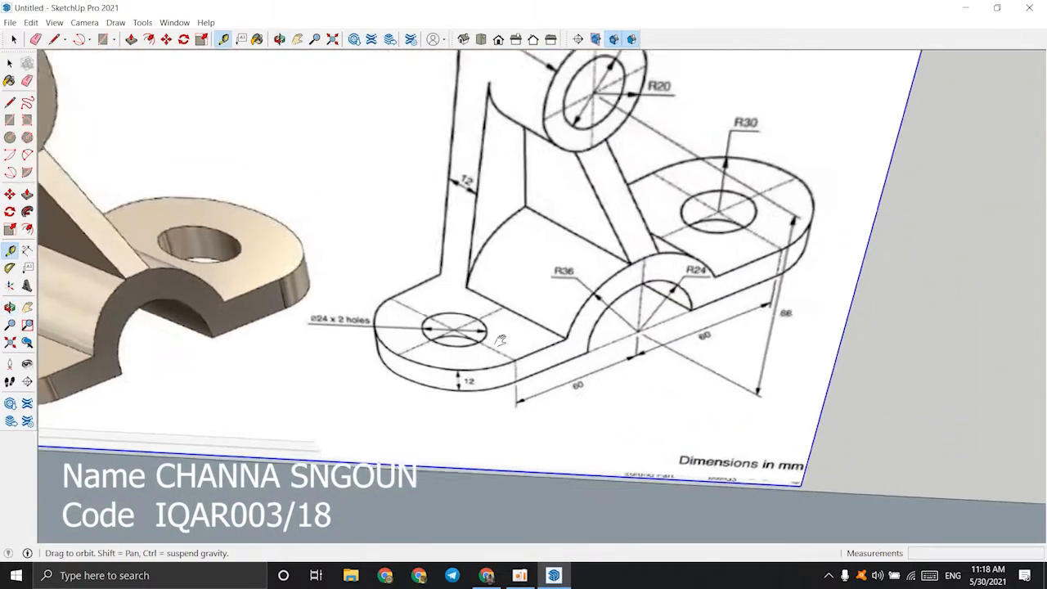
pyautogui.moveTo(740, 261); pyautogui.dragTo(792, 243, button='middle')
pyautogui.scroll(2, 552, 314)
pyautogui.moveTo(553, 313)
pyautogui.mouseDown(button='middle')
pyautogui.moveTo(601, 285)
pyautogui.moveTo(602, 272)
pyautogui.mouseUp(button='middle')
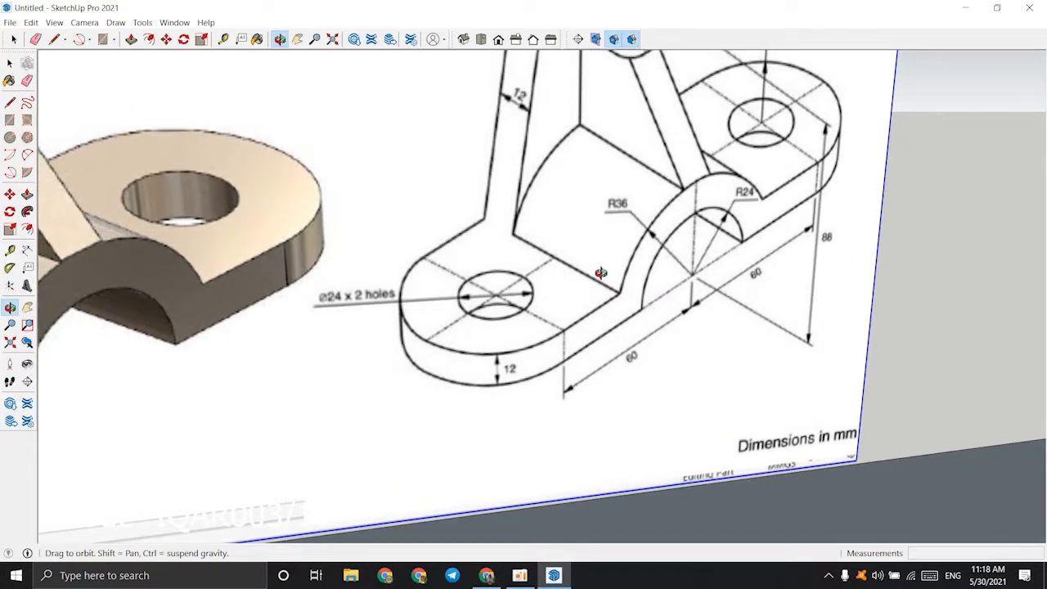
pyautogui.scroll(-2, 601, 272)
pyautogui.keyDown('shift'); pyautogui.moveTo(602, 272); pyautogui.dragTo(514, 350, button='middle'); pyautogui.keyUp('shift')
pyautogui.scroll(2, 640, 236)
pyautogui.moveTo(641, 240); pyautogui.dragTo(645, 236, button='middle')
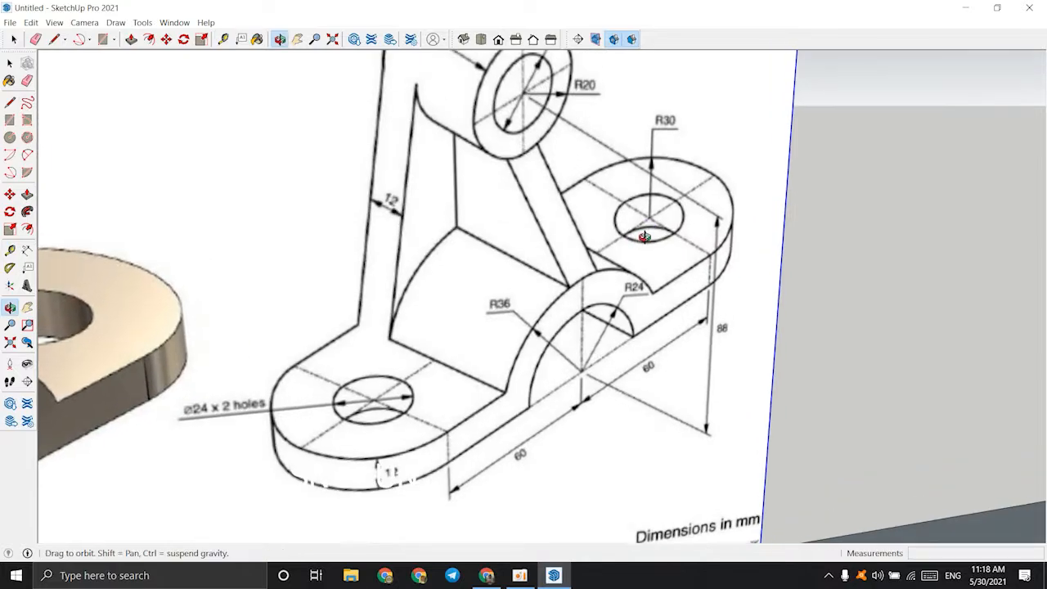
pyautogui.scroll(1, 732, 296)
pyautogui.scroll(-3, 736, 294)
pyautogui.moveTo(687, 296); pyautogui.dragTo(603, 384, button='middle')
pyautogui.scroll(-2, 622, 281)
pyautogui.scroll(1, 622, 287)
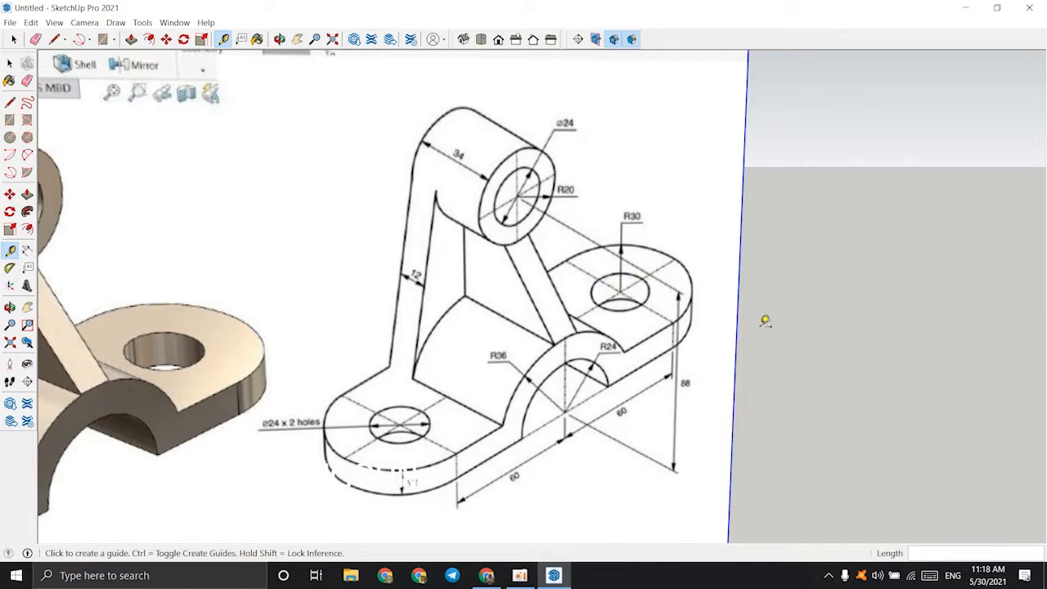
pyautogui.moveTo(771, 325); pyautogui.dragTo(724, 282, button='middle')
pyautogui.scroll(-4, 480, 346)
pyautogui.scroll(-3, 554, 304)
pyautogui.moveTo(526, 423)
pyautogui.mouseDown(button='middle')
pyautogui.moveTo(512, 451)
pyautogui.moveTo(643, 352)
pyautogui.mouseUp(button='middle')
pyautogui.scroll(8, 573, 310)
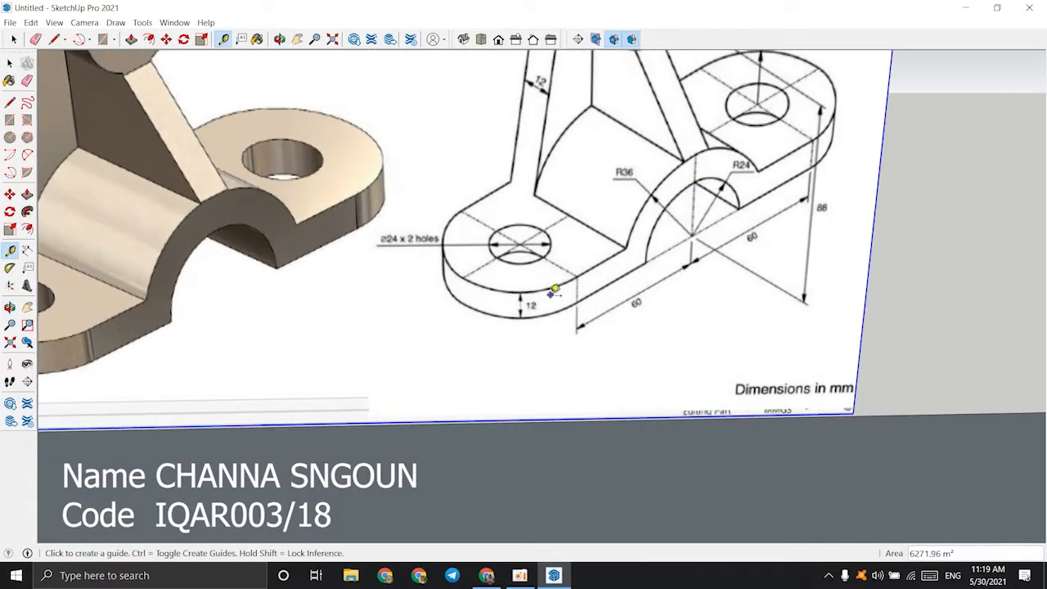
# - Place a centre guide perpendicular to the cross guide, with parallel guides 6000 mm to either side of it
pyautogui.scroll(-5, 510, 346)
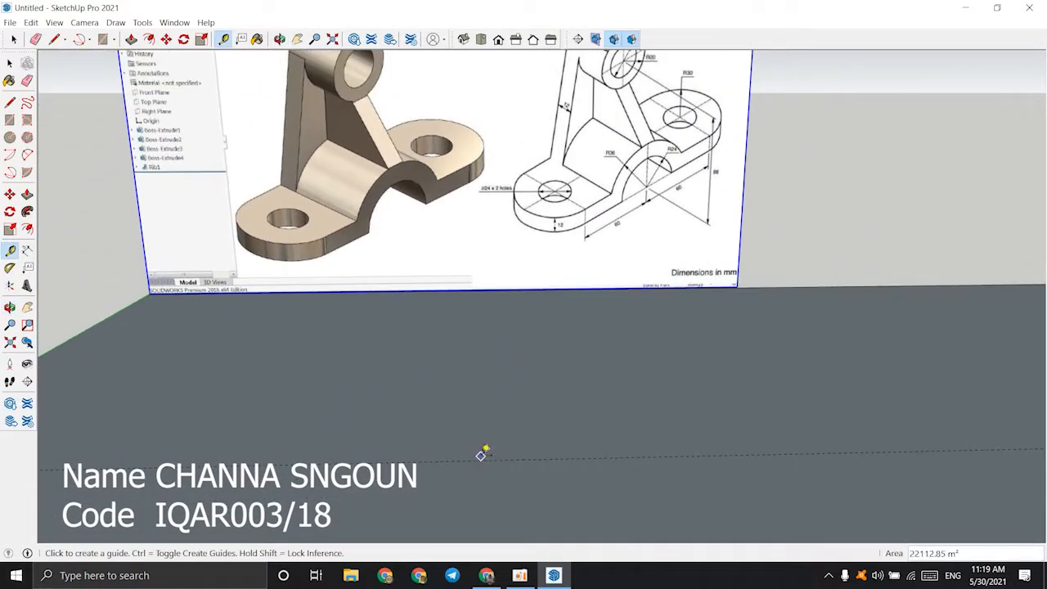
pyautogui.moveTo(428, 431); pyautogui.dragTo(561, 400, button='middle')
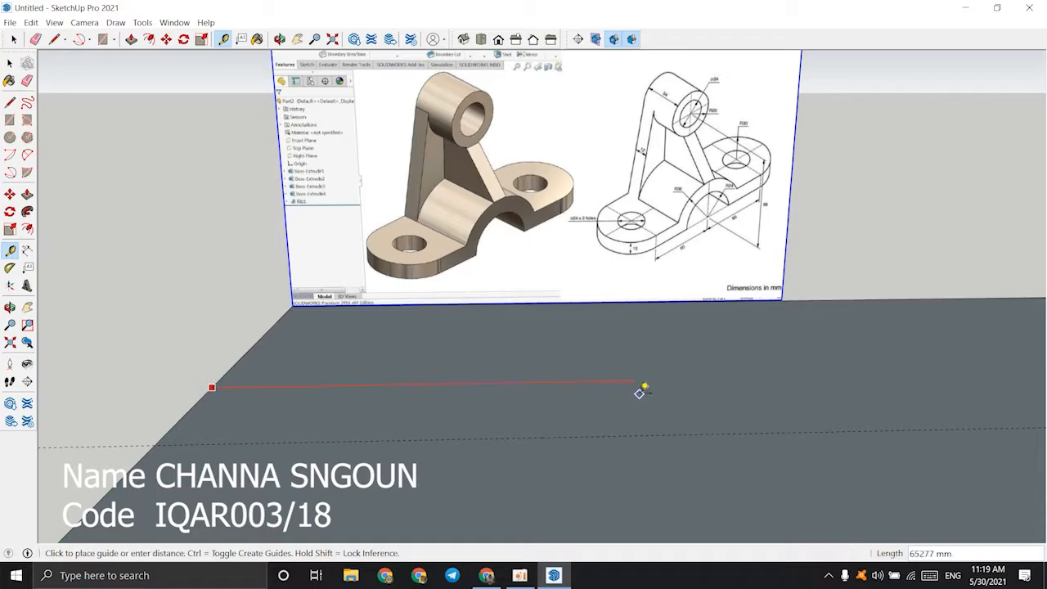
pyautogui.scroll(3, 697, 199)
pyautogui.scroll(-4, 535, 381)
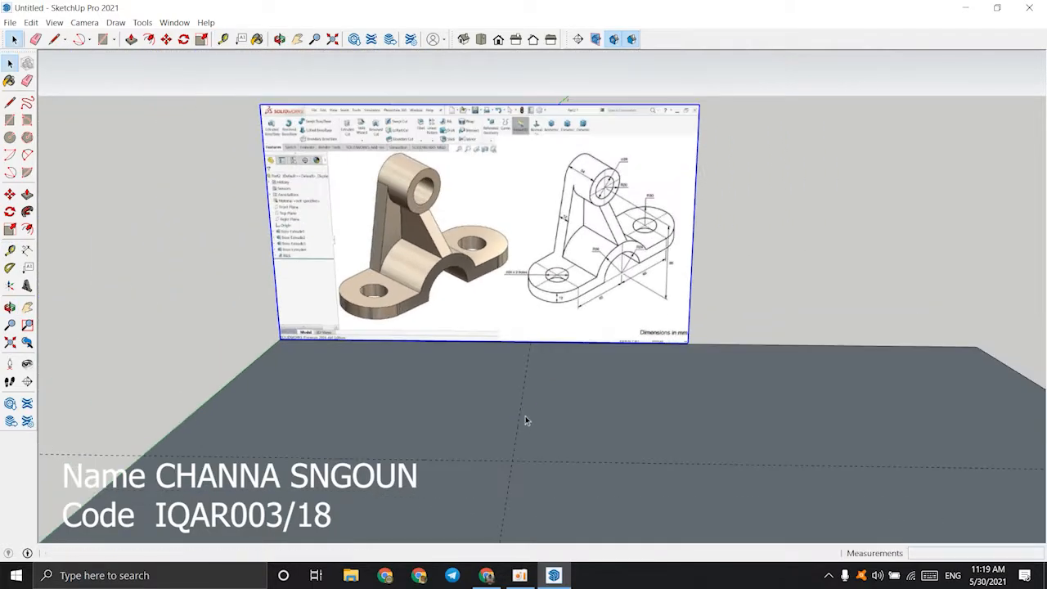
pyautogui.click(517, 423)
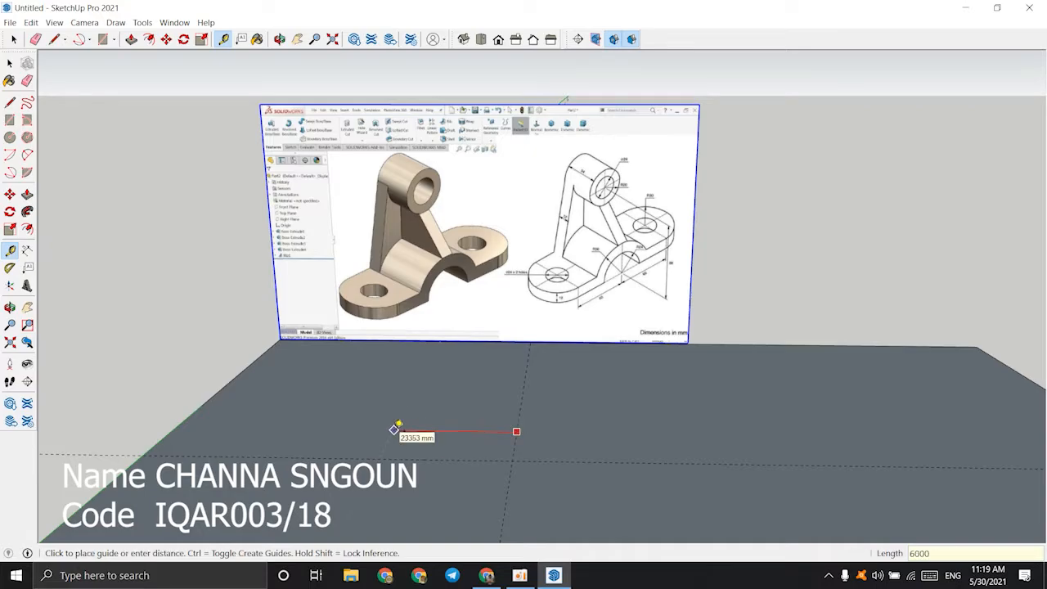
pyautogui.press('Return')
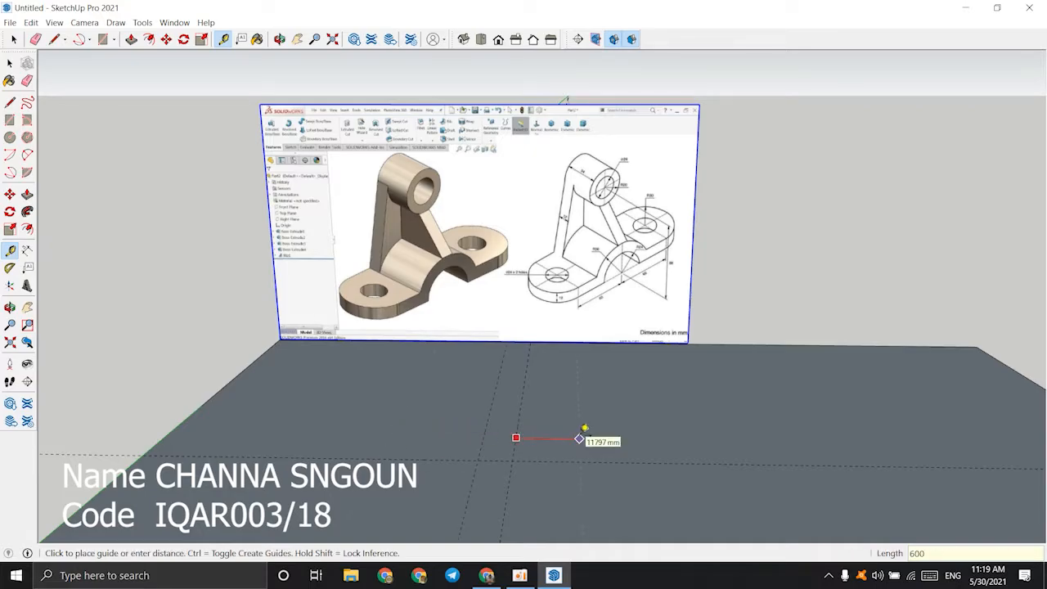
# - Examine the hole diameter and base dimensions on the reference drawing
pyautogui.scroll(3, 601, 352)
pyautogui.scroll(-1, 617, 351)
pyautogui.moveTo(617, 349); pyautogui.dragTo(518, 417, button='middle')
pyautogui.scroll(-1, 519, 417)
pyautogui.moveTo(455, 463); pyautogui.dragTo(470, 435, button='middle')
pyautogui.scroll(3, 507, 225)
pyautogui.keyDown('shift'); pyautogui.moveTo(507, 226); pyautogui.dragTo(620, 458, button='middle'); pyautogui.keyUp('shift')
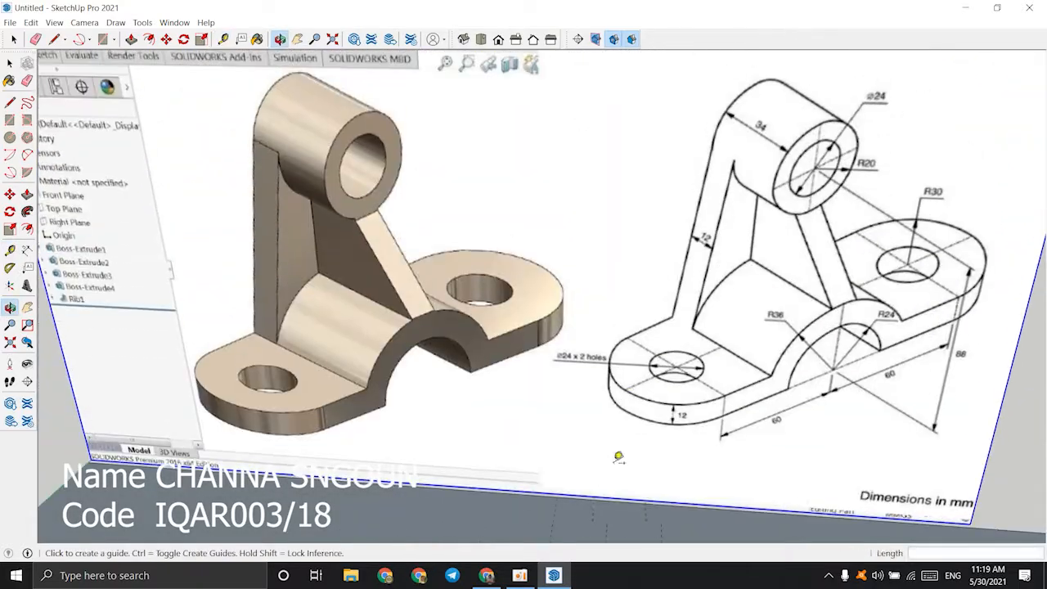
pyautogui.scroll(2, 594, 391)
pyautogui.scroll(-5, 597, 384)
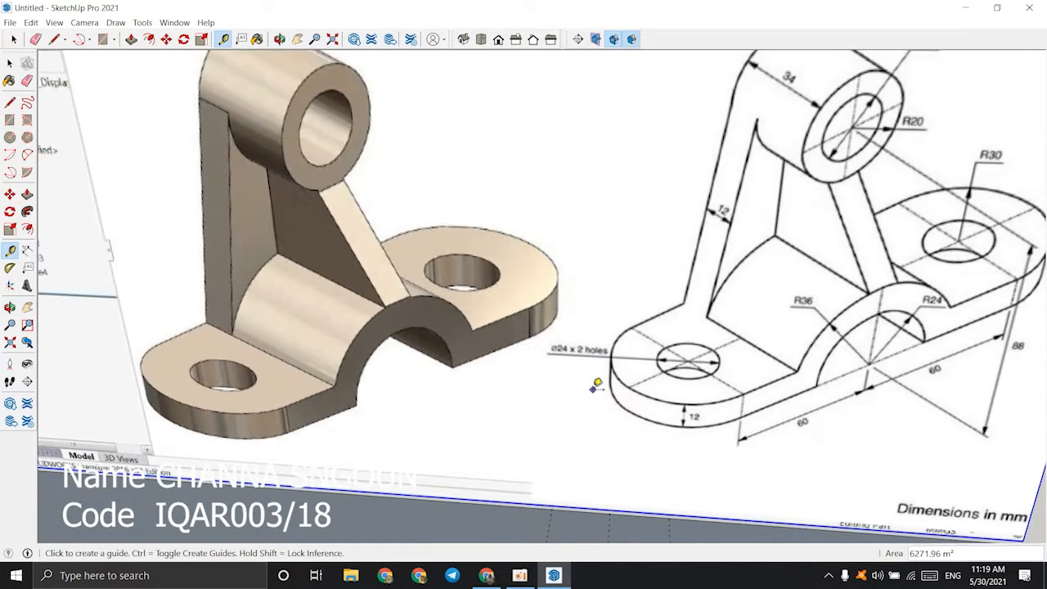
# - Set circles to 100 sides and try a circle of 240 mm radius at the leftmost guide's intersection with the cross guide
pyautogui.press('c')
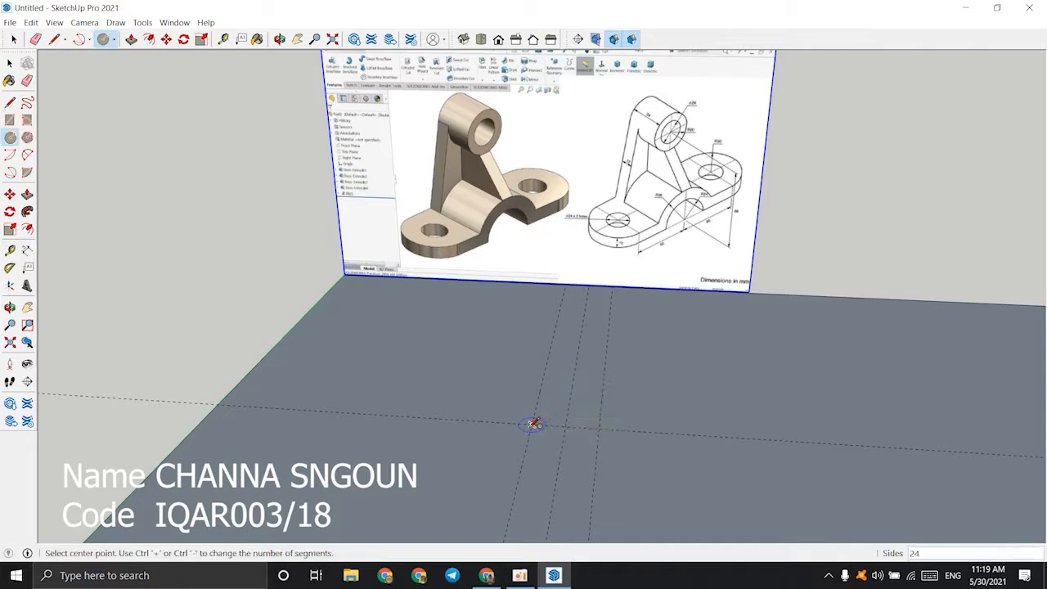
pyautogui.scroll(1, 532, 424)
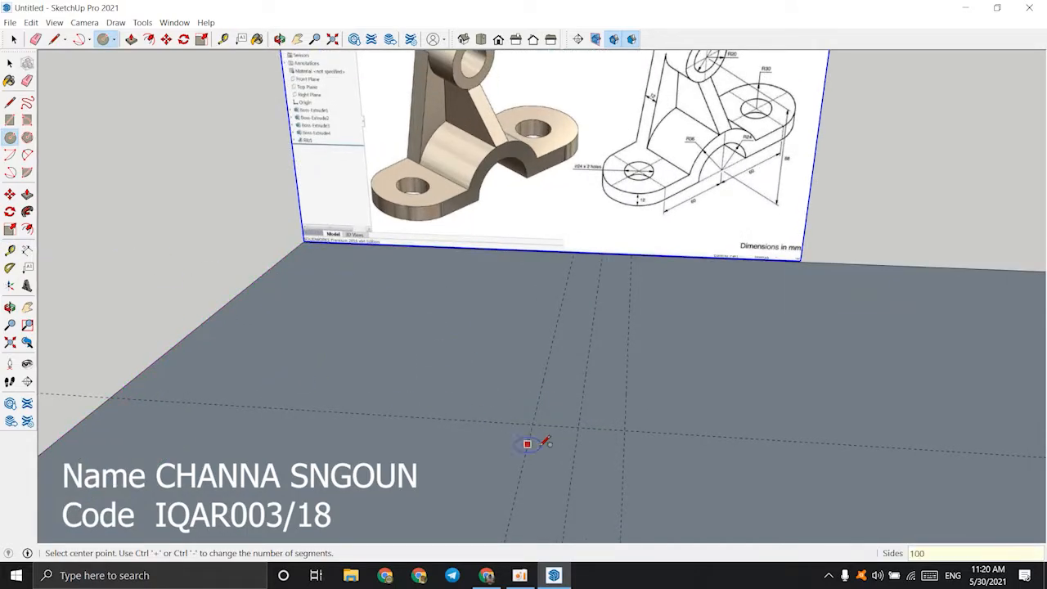
pyautogui.scroll(1, 532, 429)
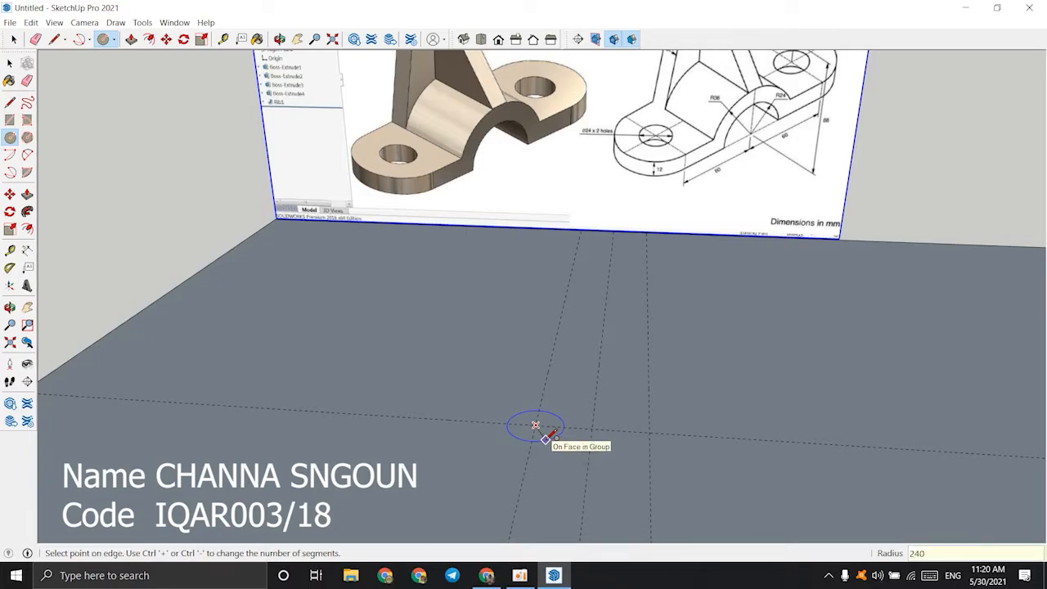
pyautogui.scroll(1, 535, 425)
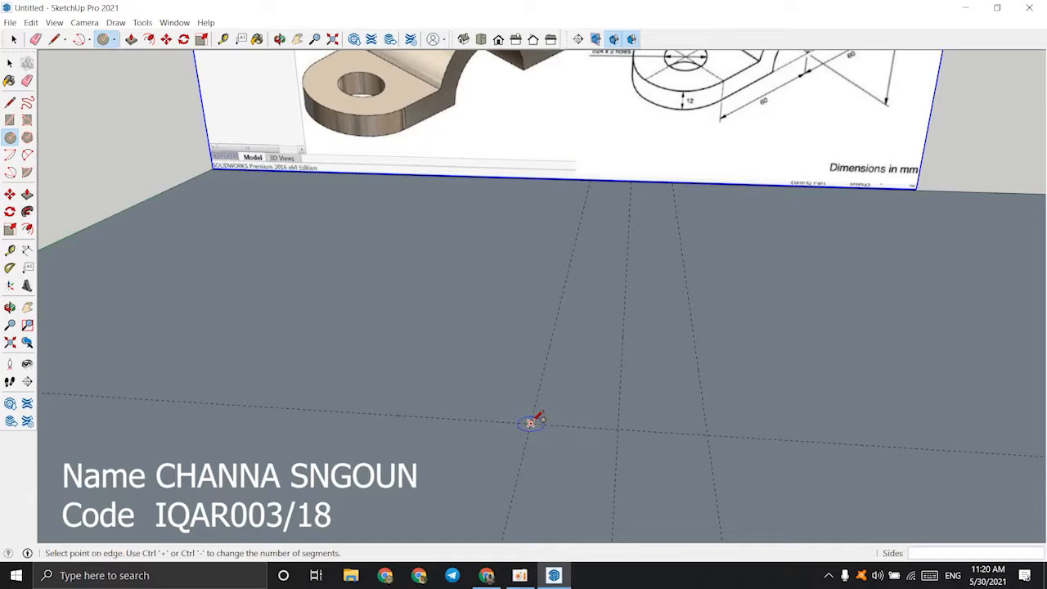
pyautogui.click(553, 449)
pyautogui.scroll(-2, 556, 445)
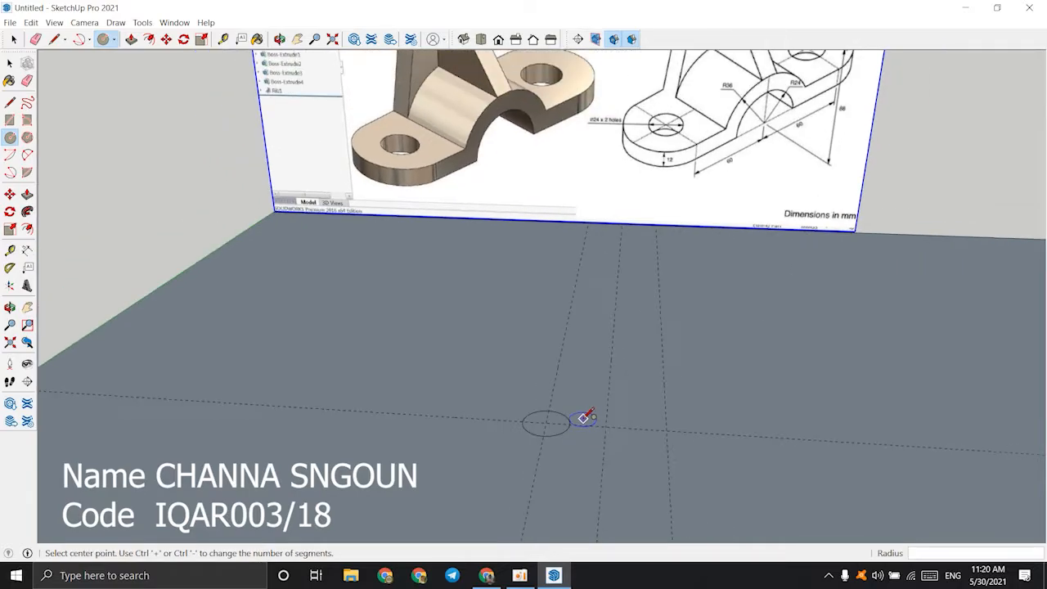
pyautogui.scroll(1, 564, 423)
pyautogui.click(545, 422)
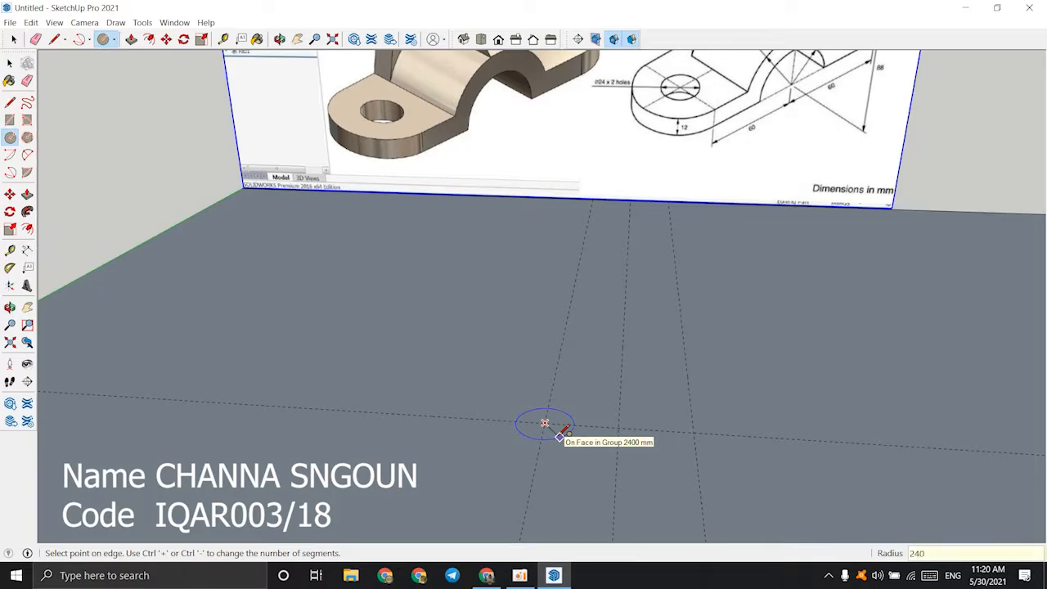
pyautogui.scroll(3, 546, 424)
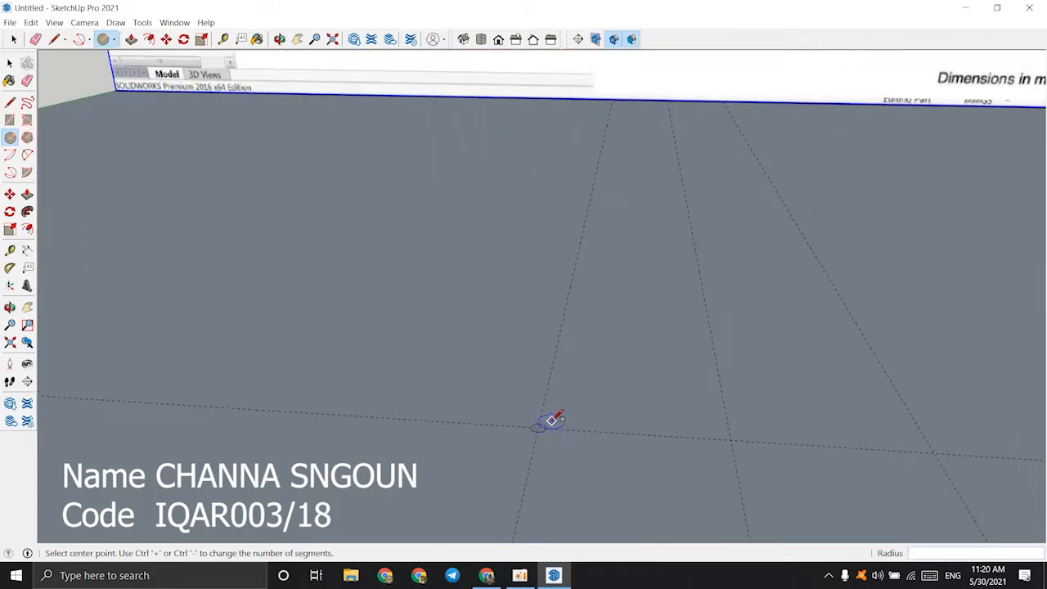
pyautogui.scroll(-3, 564, 417)
pyautogui.scroll(1, 567, 413)
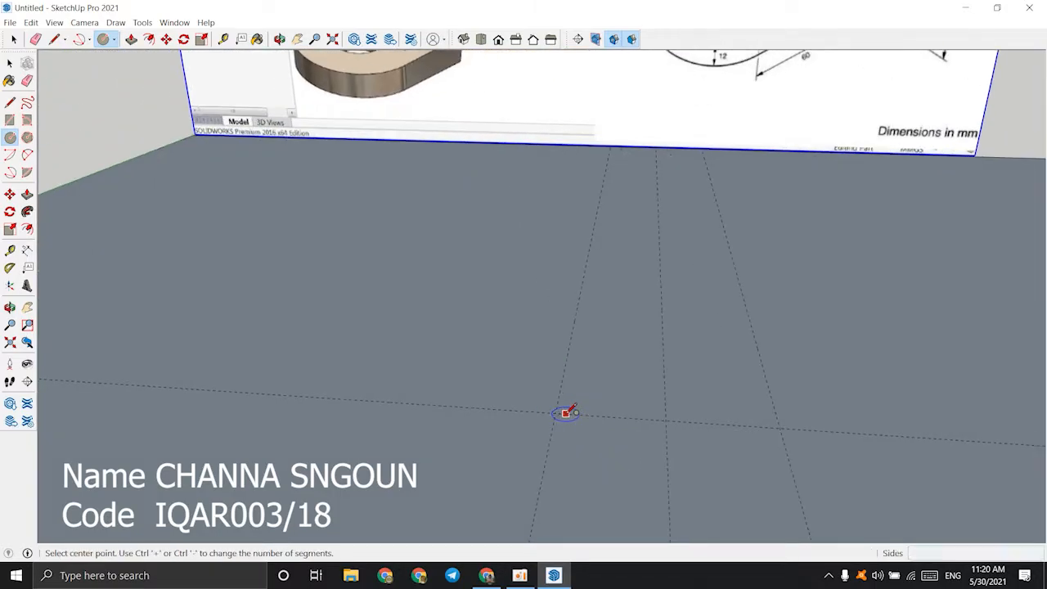
# - Draw a circle for the base hole, centred where the leftmost guide meets the cross guide
pyautogui.click(555, 412)
pyautogui.click(573, 425)
pyautogui.moveTo(572, 425); pyautogui.dragTo(669, 487, button='middle')
pyautogui.click(604, 496)
pyautogui.scroll(3, 612, 503)
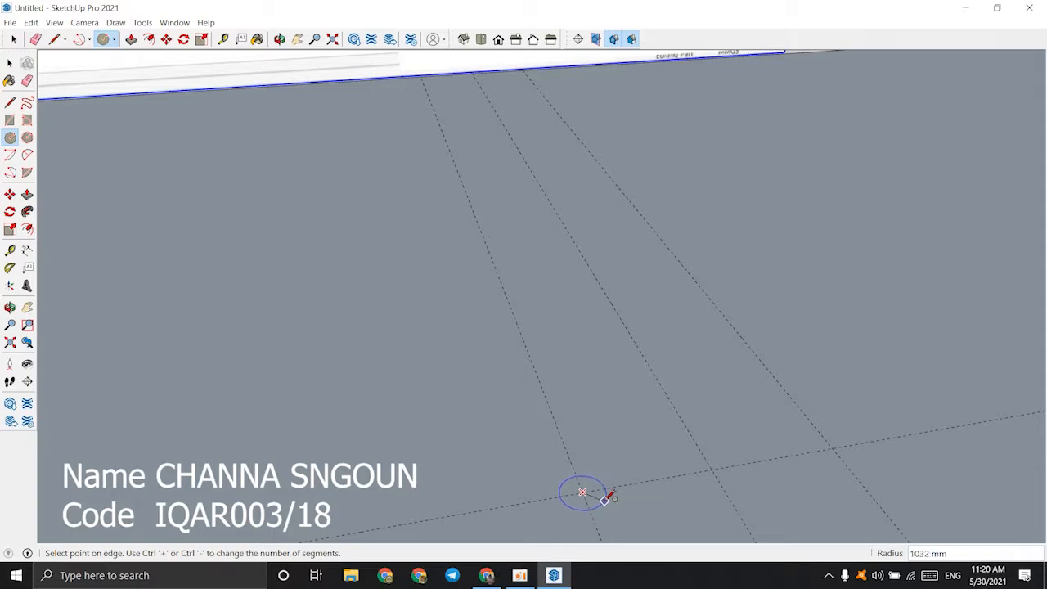
pyautogui.click(605, 499)
pyautogui.scroll(2, 605, 499)
# - Copy the hole circle by its centre to the intersection of the rightmost guide and the cross guide
pyautogui.press('space')
pyautogui.click(542, 495)
pyautogui.press('m')
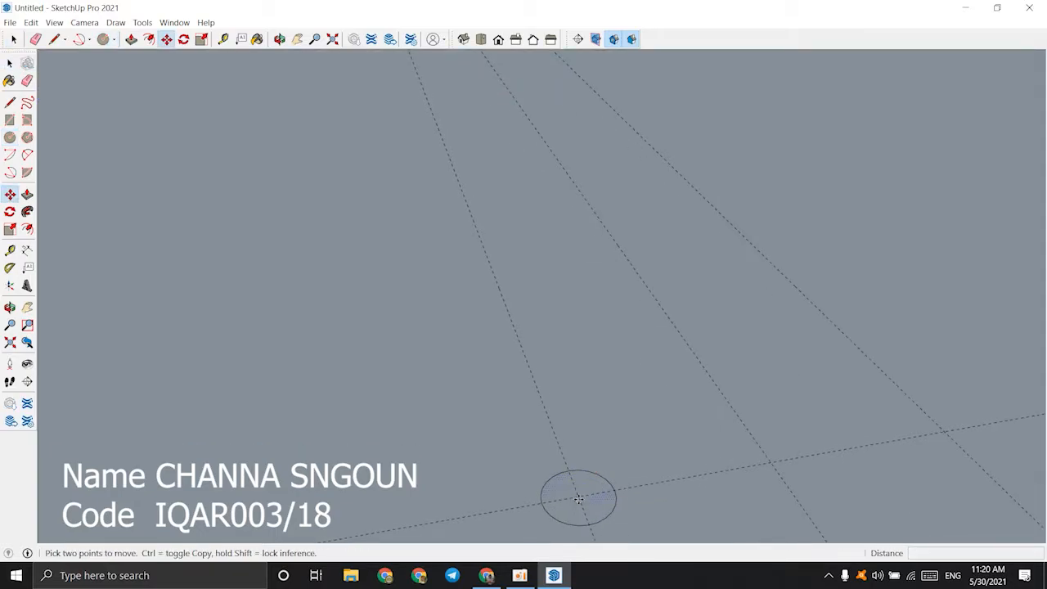
pyautogui.press('ctrl')
pyautogui.click(578, 497)
pyautogui.click(944, 432)
pyautogui.press('space')
# - Review the two hole circles on the guides against the reference drawing
pyautogui.scroll(-4, 876, 433)
pyautogui.scroll(-3, 851, 432)
pyautogui.moveTo(847, 434); pyautogui.dragTo(696, 477, button='middle')
pyautogui.scroll(4, 656, 481)
pyautogui.scroll(-3, 656, 481)
pyautogui.scroll(3, 686, 293)
pyautogui.moveTo(684, 293); pyautogui.dragTo(624, 365, button='middle')
pyautogui.scroll(-3, 681, 292)
pyautogui.scroll(2, 713, 236)
pyautogui.scroll(1, 709, 236)
pyautogui.scroll(-4, 709, 236)
pyautogui.keyDown('shift'); pyautogui.moveTo(636, 332); pyautogui.dragTo(679, 206, button='middle'); pyautogui.keyUp('shift')
pyautogui.scroll(3, 620, 392)
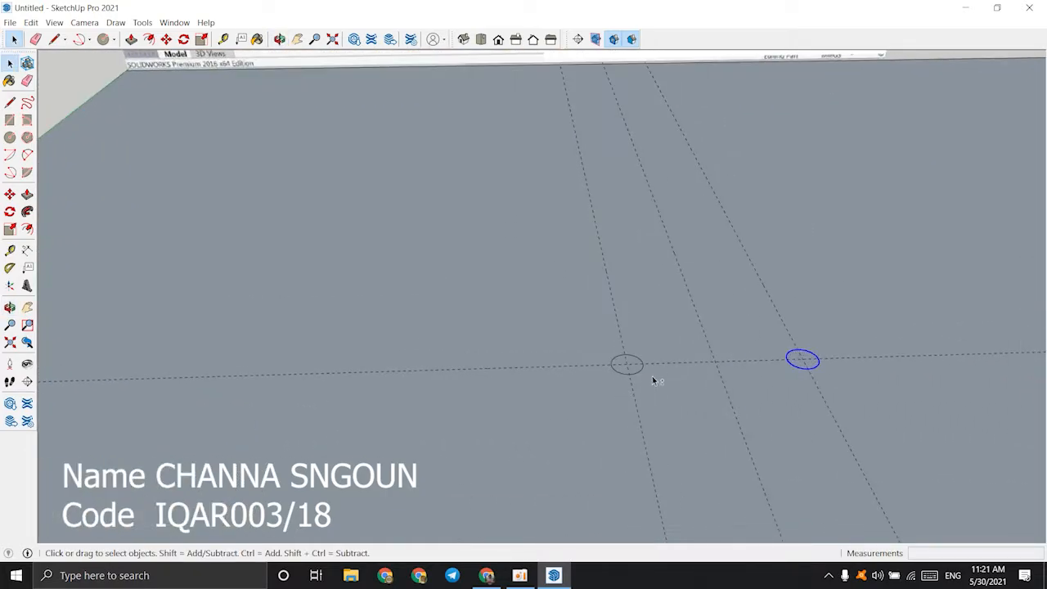
# - Try parallel guides at different distances in front of the cross guide through the hole circles
pyautogui.press('t')
pyautogui.click(682, 363)
pyautogui.scroll(-1, 701, 401)
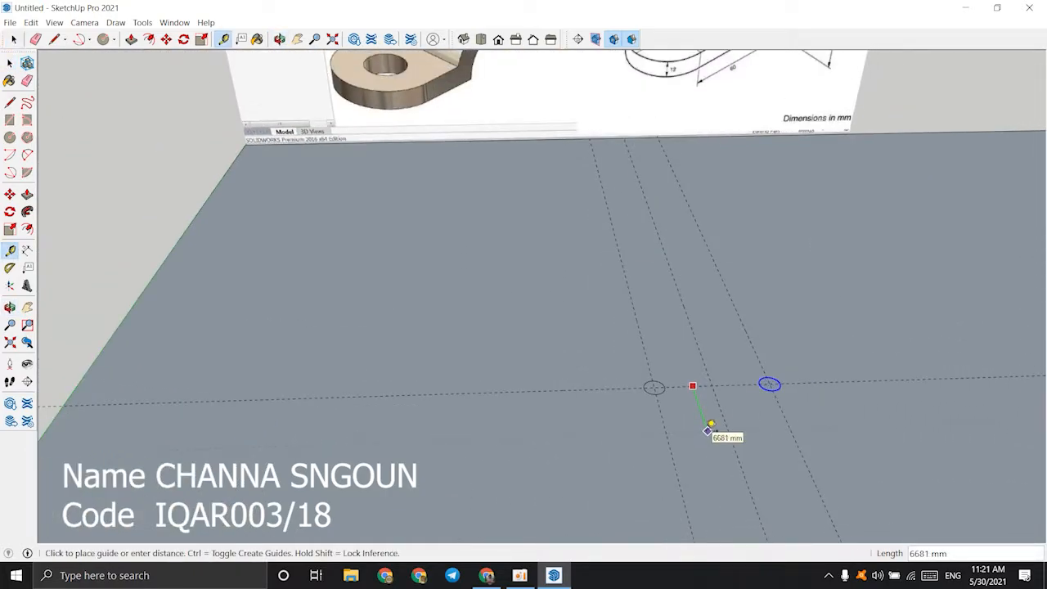
pyautogui.click(707, 431)
pyautogui.scroll(3, 701, 390)
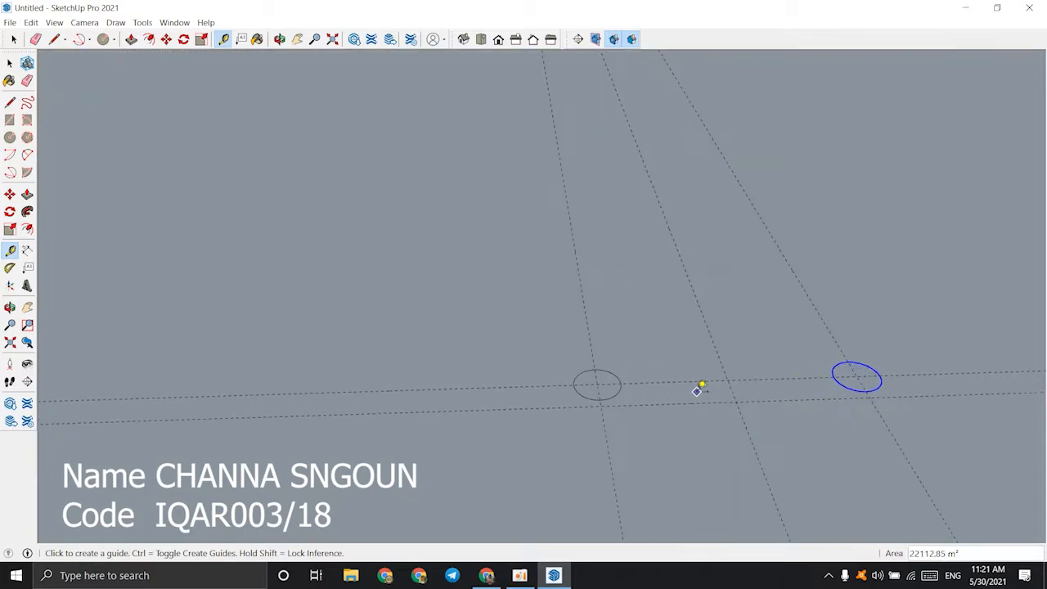
pyautogui.click(718, 373)
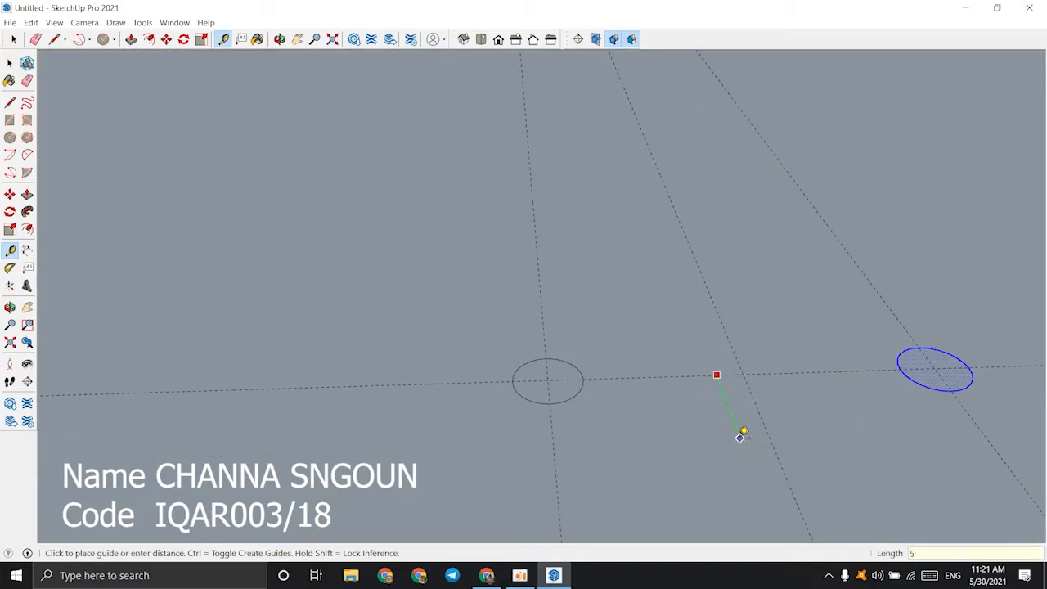
pyautogui.scroll(-5, 701, 365)
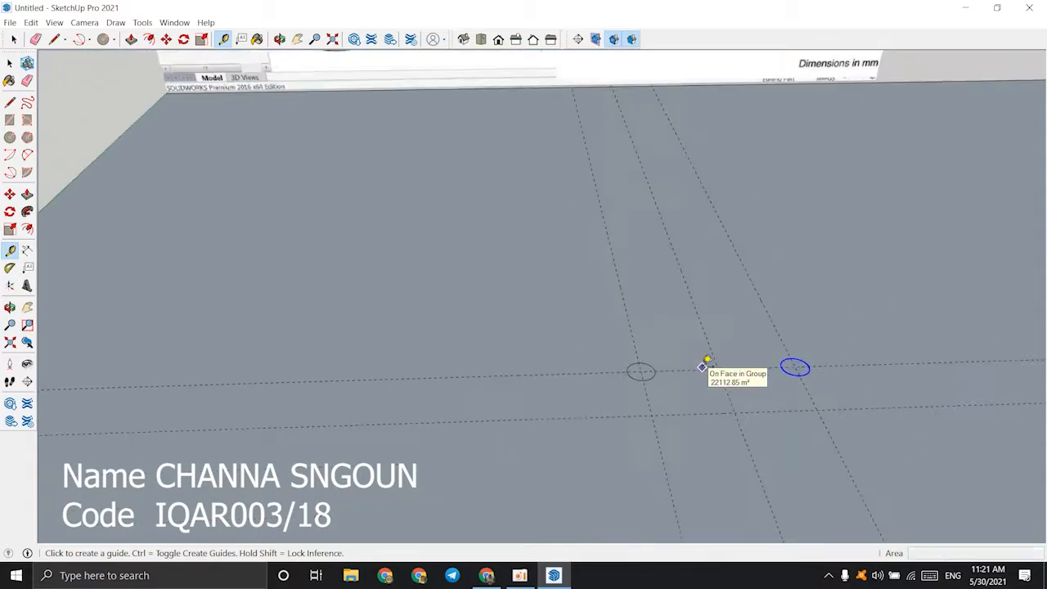
# - Place parallel guides on both sides of the cross guide, each offset 3000 mm from it
pyautogui.click(701, 368)
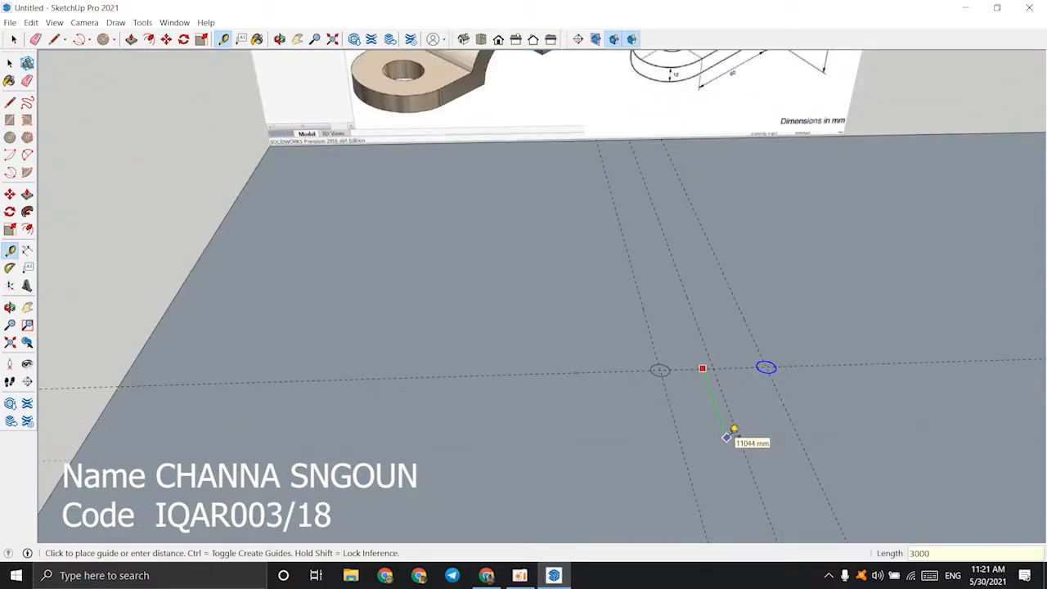
pyautogui.press('Escape')
pyautogui.scroll(5, 715, 404)
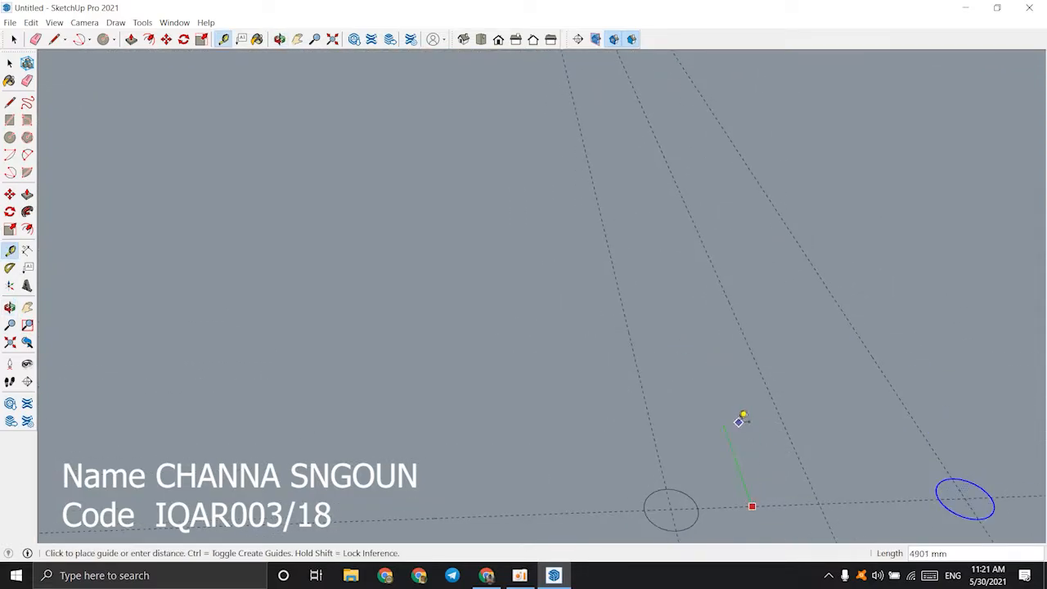
pyautogui.moveTo(740, 421); pyautogui.dragTo(657, 357, button='middle')
pyautogui.click(9, 211)
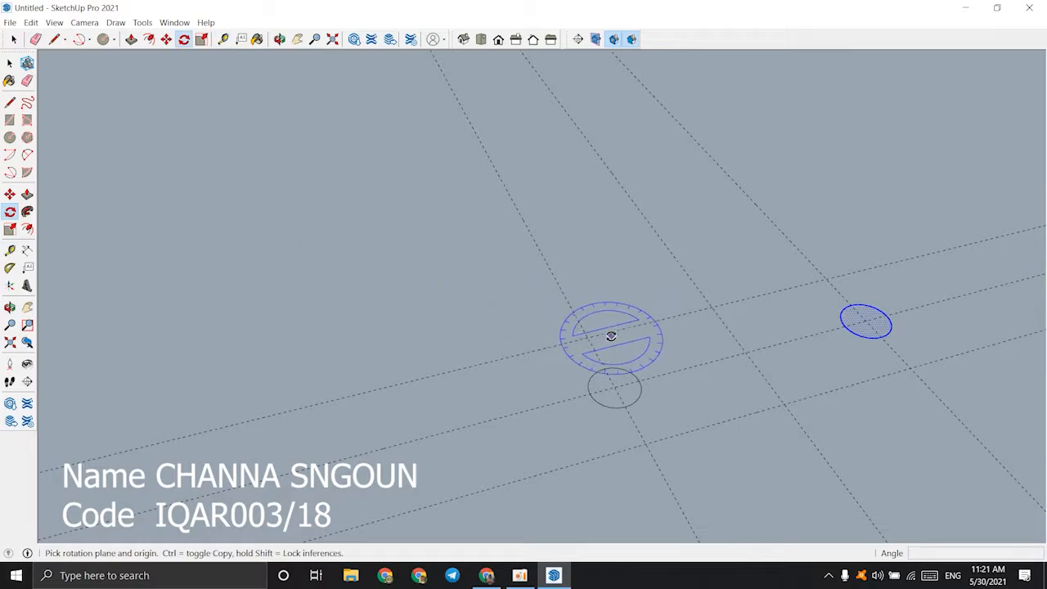
pyautogui.click(10, 172)
pyautogui.click(646, 443)
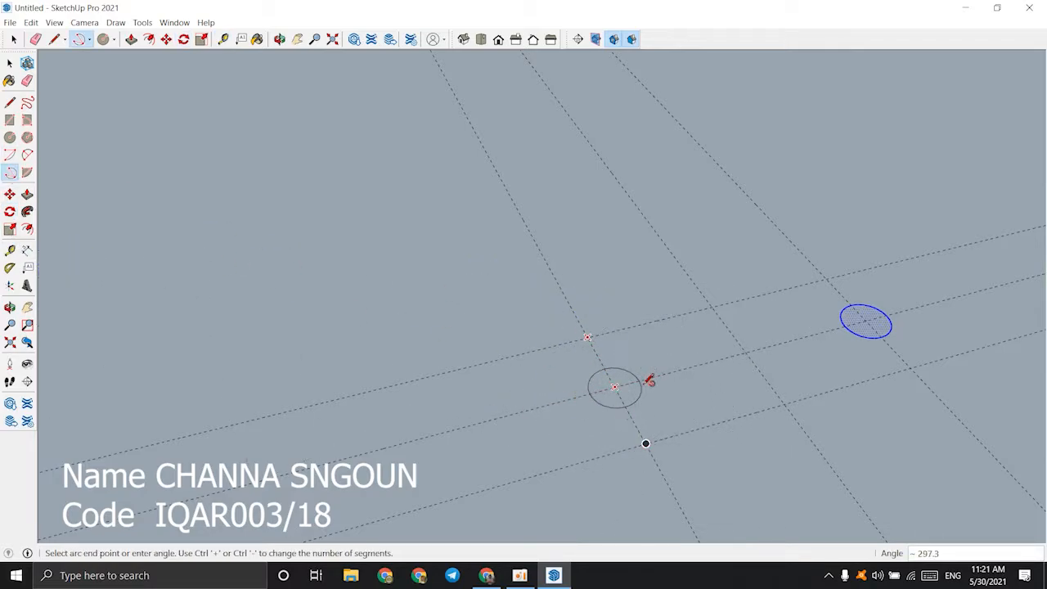
# - Draw outward arcs around both hole circles between the outer parallel guides, giving the rightmost arc a 2700 mm bulge
pyautogui.press('a')
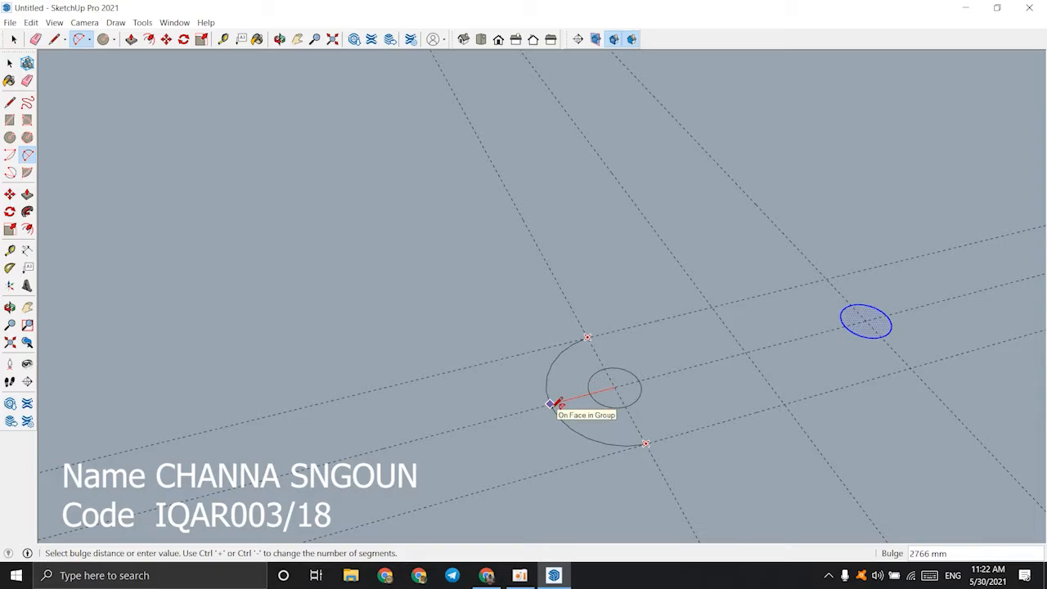
pyautogui.press('Return')
pyautogui.scroll(-2, 707, 385)
pyautogui.keyDown('shift'); pyautogui.moveTo(853, 326); pyautogui.dragTo(706, 419, button='middle'); pyautogui.keyUp('shift')
pyautogui.scroll(1, 709, 416)
pyautogui.click(649, 393)
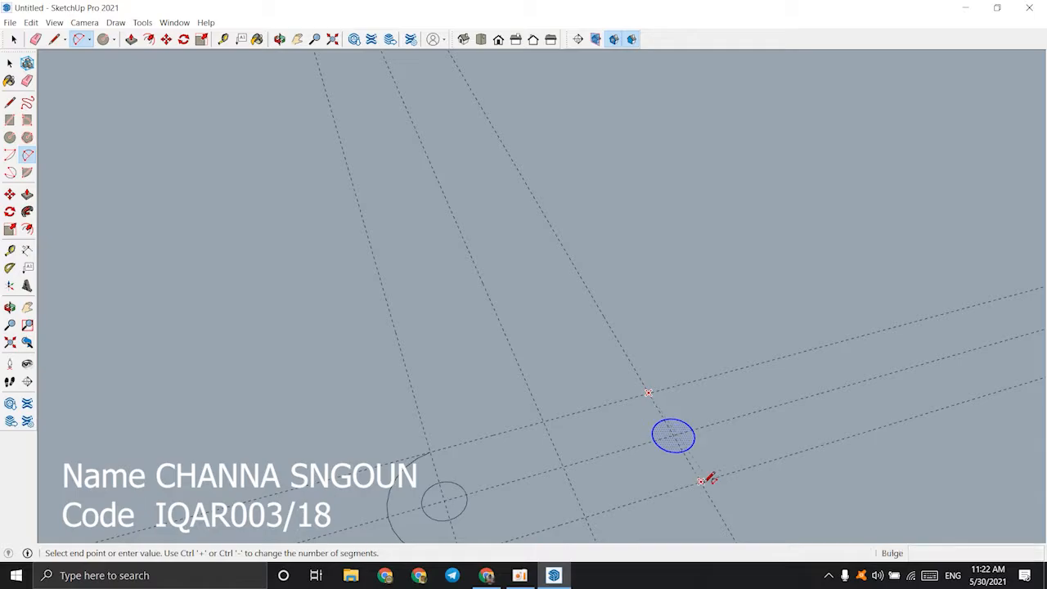
pyautogui.click(701, 481)
pyautogui.click(773, 430)
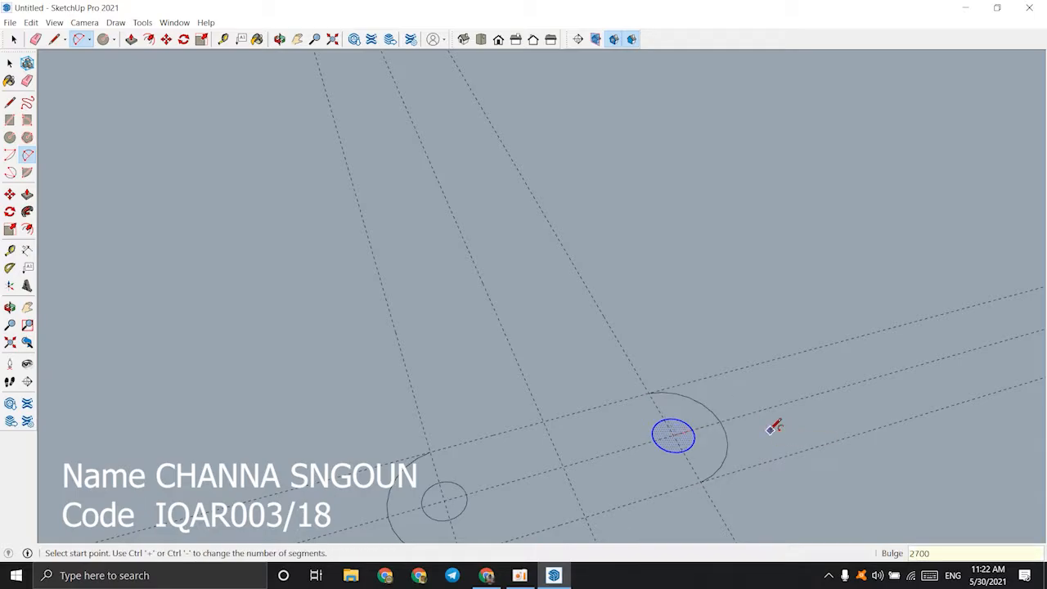
# - Join the ends of the two arcs with straight lines along both outer guides to close the base outline
pyautogui.scroll(-4, 652, 369)
pyautogui.moveTo(664, 336); pyautogui.dragTo(624, 365, button='middle')
pyautogui.press('space')
pyautogui.scroll(3, 535, 448)
pyautogui.scroll(1, 548, 440)
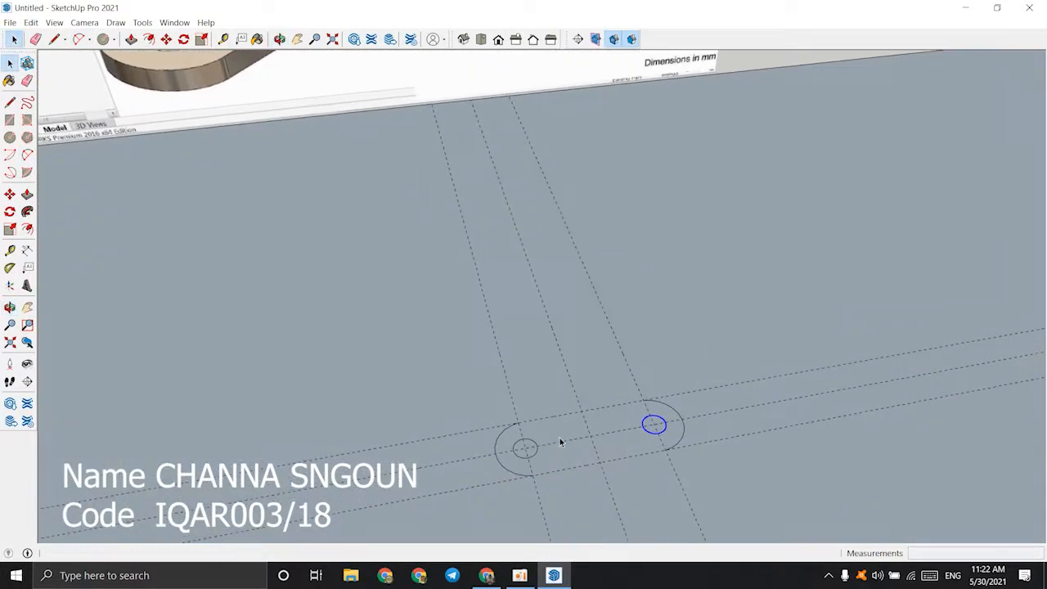
pyautogui.press('l')
pyautogui.click(518, 422)
pyautogui.click(644, 400)
pyautogui.press('space')
pyautogui.press('l')
pyautogui.click(532, 475)
pyautogui.click(667, 452)
pyautogui.press('space')
# - Push/Pull the base face around the two holes up by 1200 mm
pyautogui.moveTo(667, 453); pyautogui.dragTo(635, 327, button='middle')
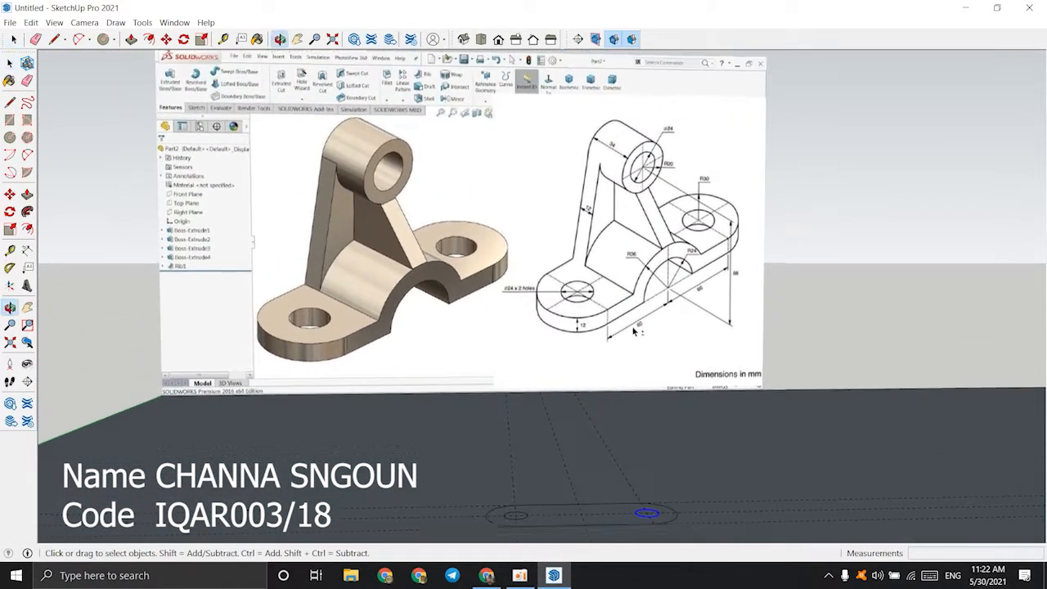
pyautogui.scroll(1, 638, 327)
pyautogui.scroll(-1, 726, 309)
pyautogui.moveTo(725, 309); pyautogui.dragTo(702, 344, button='middle')
pyautogui.scroll(4, 723, 410)
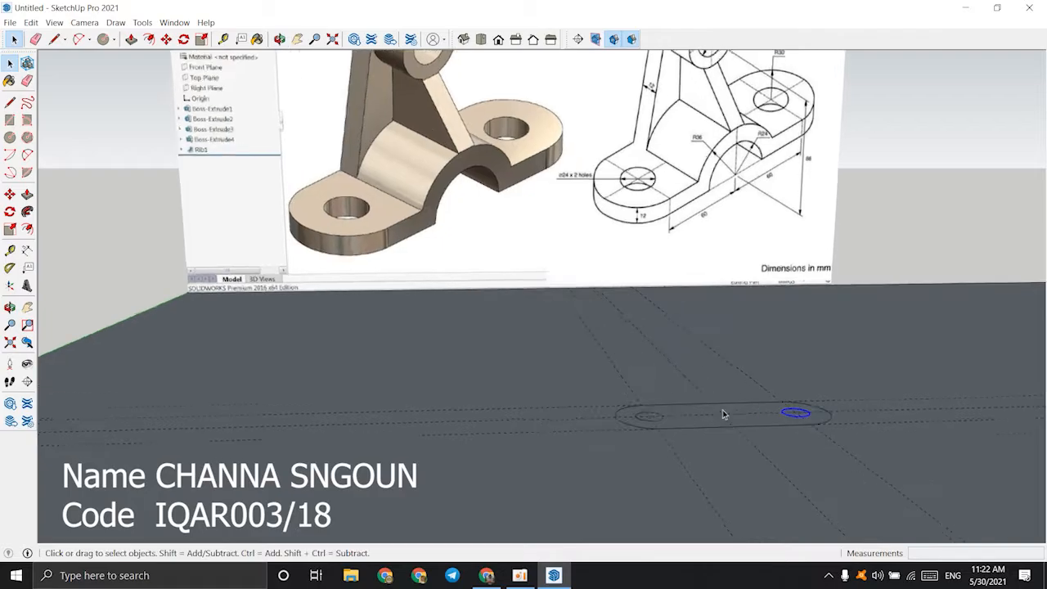
pyautogui.keyDown('shift'); pyautogui.moveTo(722, 410); pyautogui.dragTo(692, 470, button='middle'); pyautogui.keyUp('shift')
pyautogui.moveTo(692, 470)
pyautogui.mouseDown(button='middle')
pyautogui.moveTo(694, 406)
pyautogui.moveTo(708, 444)
pyautogui.moveTo(692, 444)
pyautogui.moveTo(692, 491)
pyautogui.mouseUp(button='middle')
pyautogui.scroll(3, 653, 365)
pyautogui.scroll(-3, 692, 438)
pyautogui.scroll(-1, 689, 352)
pyautogui.keyDown('shift'); pyautogui.moveTo(689, 352); pyautogui.dragTo(693, 481, button='middle'); pyautogui.keyUp('shift')
pyautogui.click(670, 485)
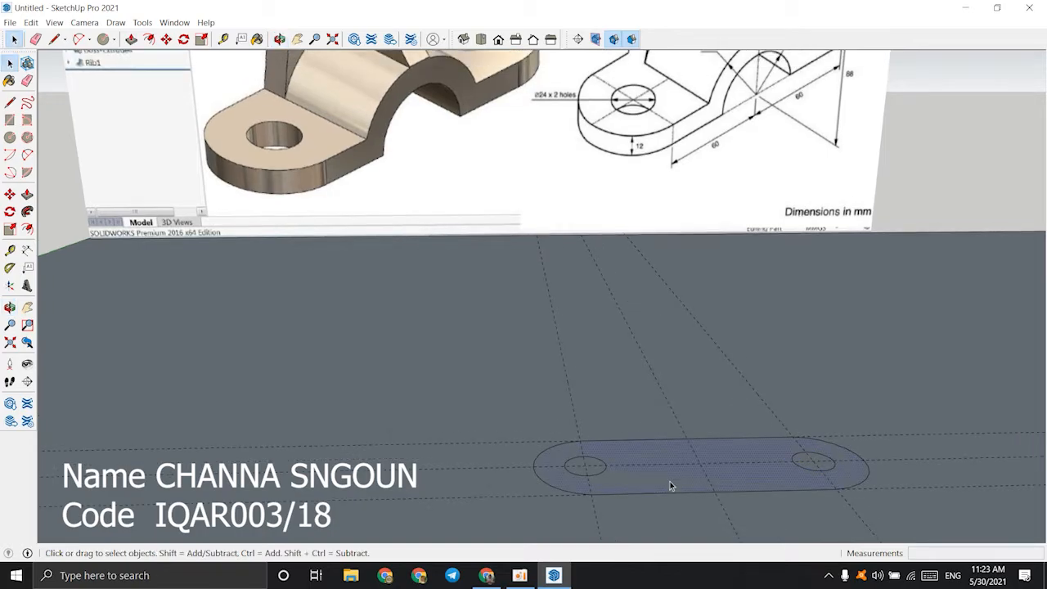
pyautogui.press('p')
pyautogui.moveTo(669, 481); pyautogui.dragTo(669, 458)
pyautogui.press('Return')
# - Draw a vertical circle of 2400 mm radius centred on the midpoint of the base's front bottom edge
pyautogui.scroll(-3, 671, 456)
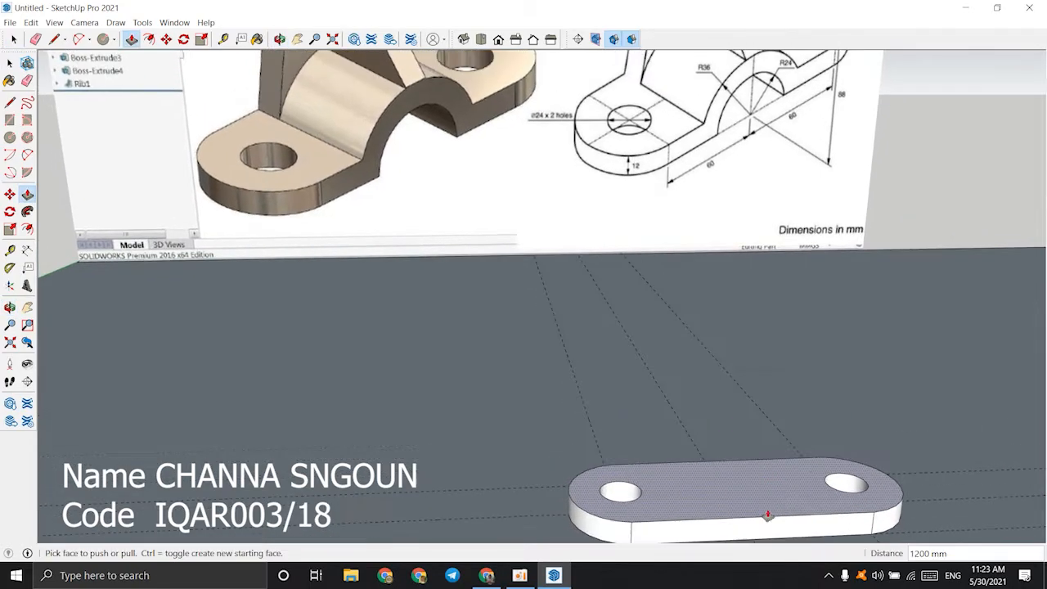
pyautogui.moveTo(704, 489); pyautogui.dragTo(672, 393, button='middle')
pyautogui.scroll(3, 700, 488)
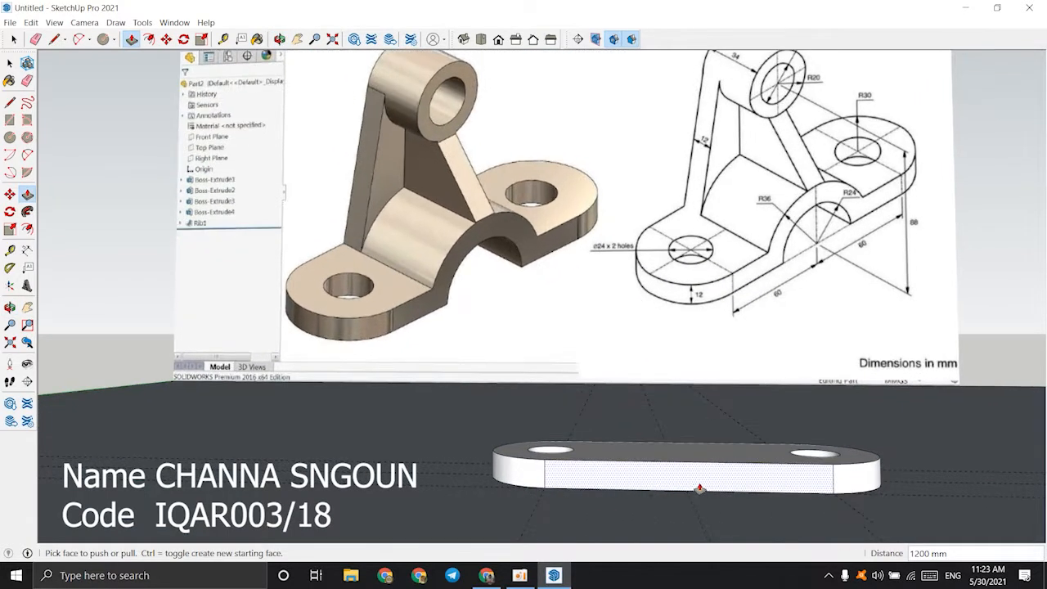
pyautogui.moveTo(700, 489); pyautogui.dragTo(699, 476, button='middle')
pyautogui.scroll(1, 687, 514)
pyautogui.moveTo(685, 518); pyautogui.dragTo(694, 489, button='middle')
pyautogui.scroll(1, 695, 490)
pyautogui.press('c')
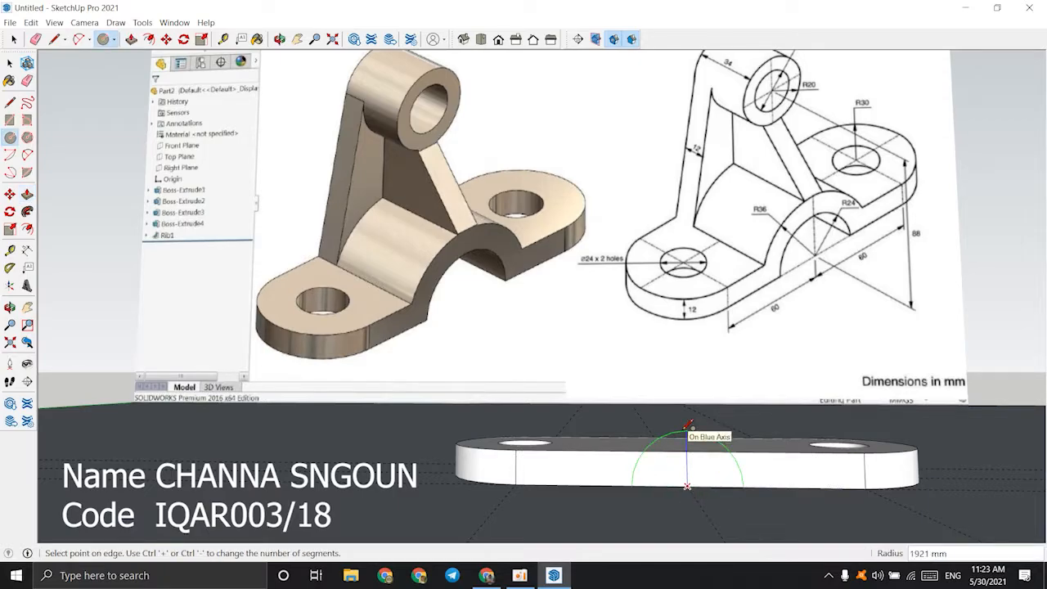
pyautogui.write('2400')
pyautogui.press('Return')
# - Try a second concentric circle and an outward offset of the upper half circle on the base's front face
pyautogui.moveTo(687, 426); pyautogui.dragTo(681, 431, button='middle')
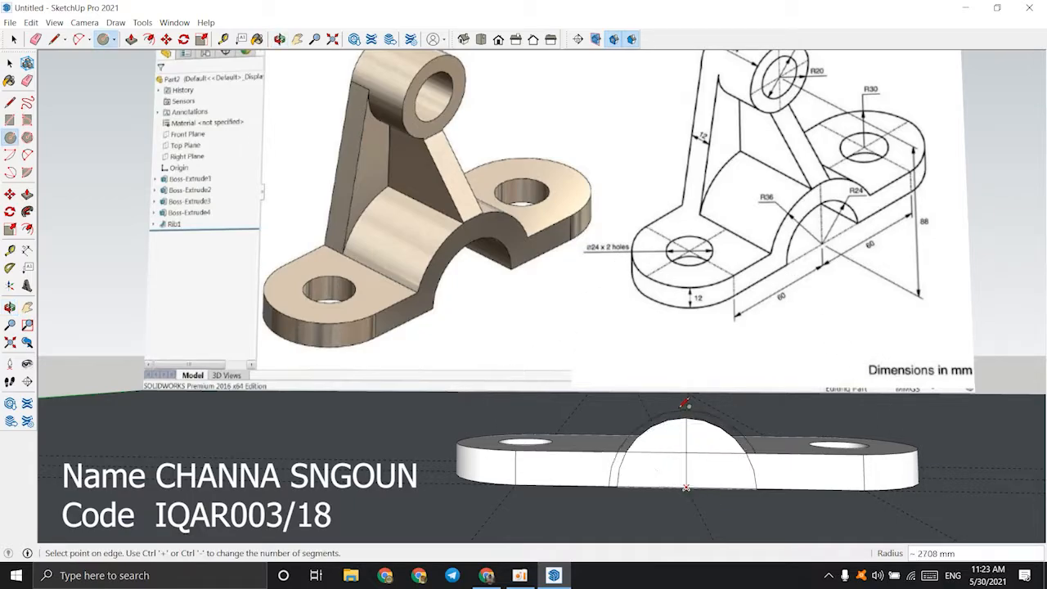
pyautogui.press('space')
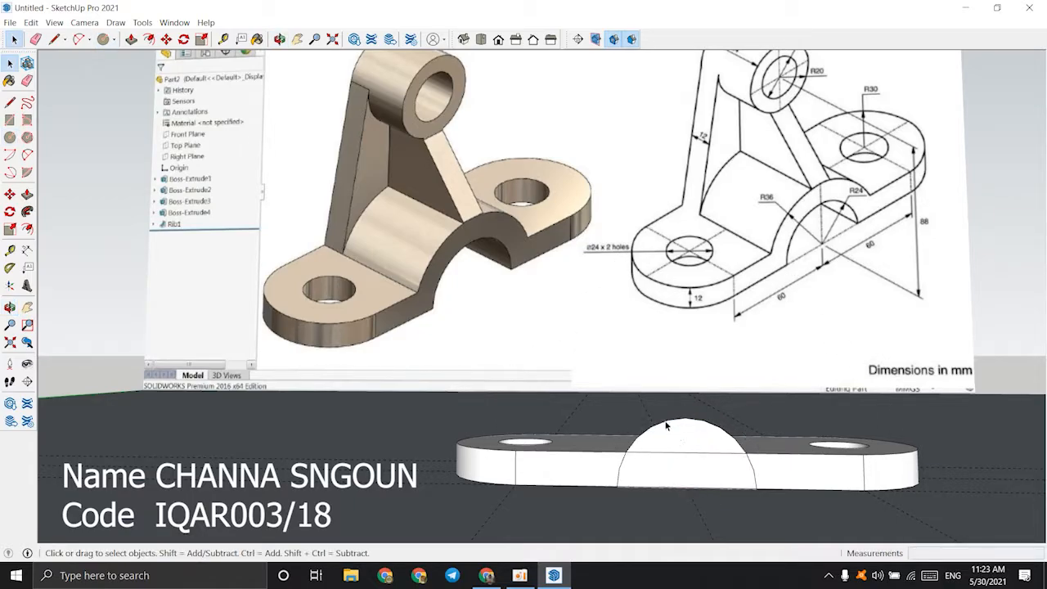
pyautogui.scroll(3, 663, 422)
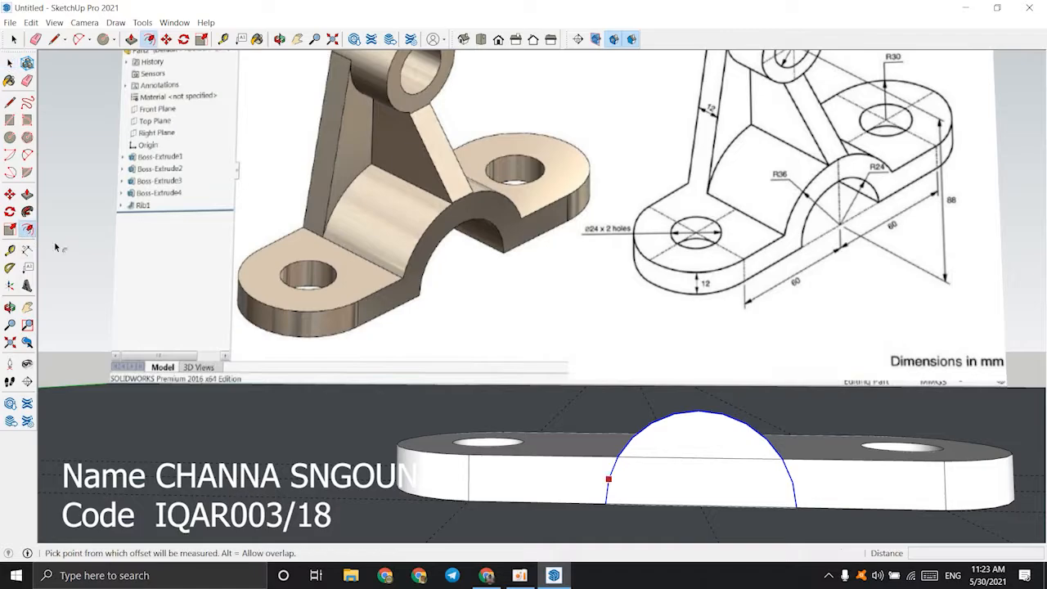
pyautogui.press('Return')
pyautogui.scroll(-2, 593, 413)
pyautogui.middleClick(595, 414)
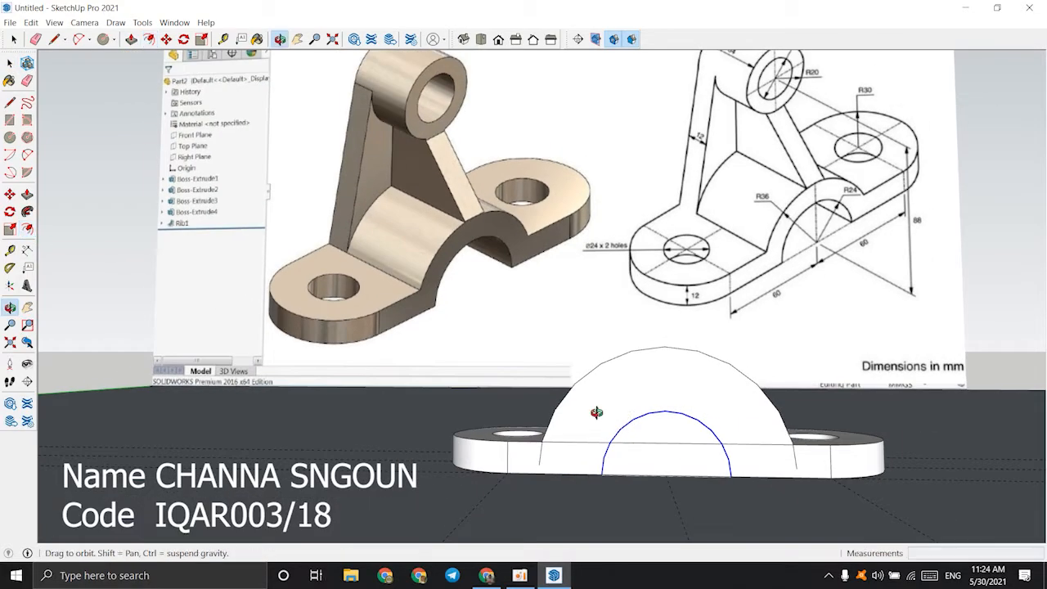
pyautogui.hotkey('ctrl', 'z')
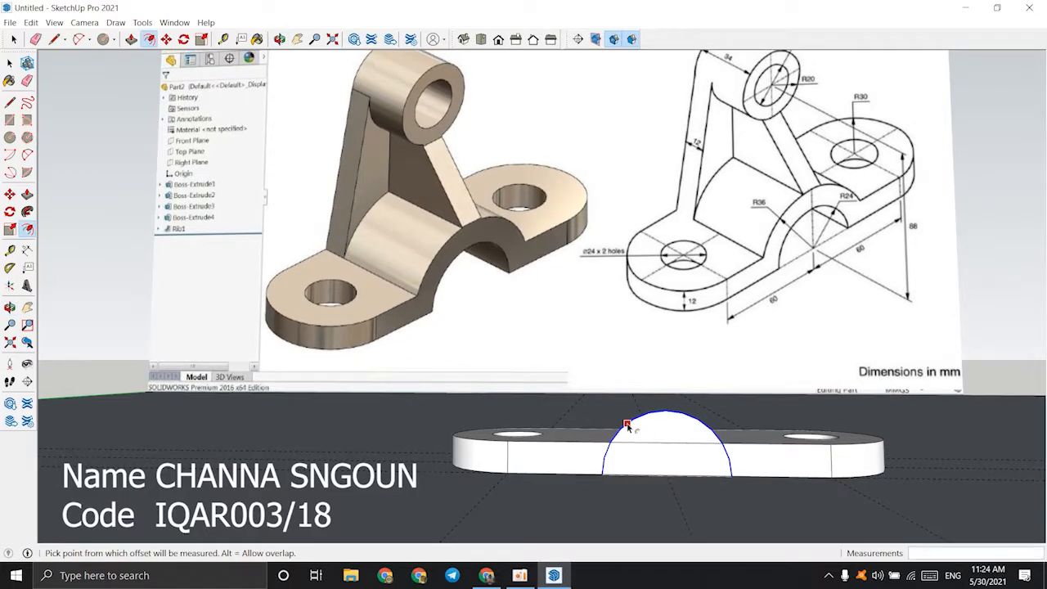
# - Offset the upper half circle outward to form the outer arc of the arch profile
pyautogui.moveTo(626, 421)
pyautogui.mouseDown(button='middle')
pyautogui.moveTo(837, 435)
pyautogui.moveTo(659, 465)
pyautogui.moveTo(629, 453)
pyautogui.moveTo(625, 417)
pyautogui.moveTo(673, 418)
pyautogui.moveTo(646, 427)
pyautogui.mouseUp(button='middle')
pyautogui.press('space')
pyautogui.scroll(-3, 613, 429)
pyautogui.scroll(-2, 673, 418)
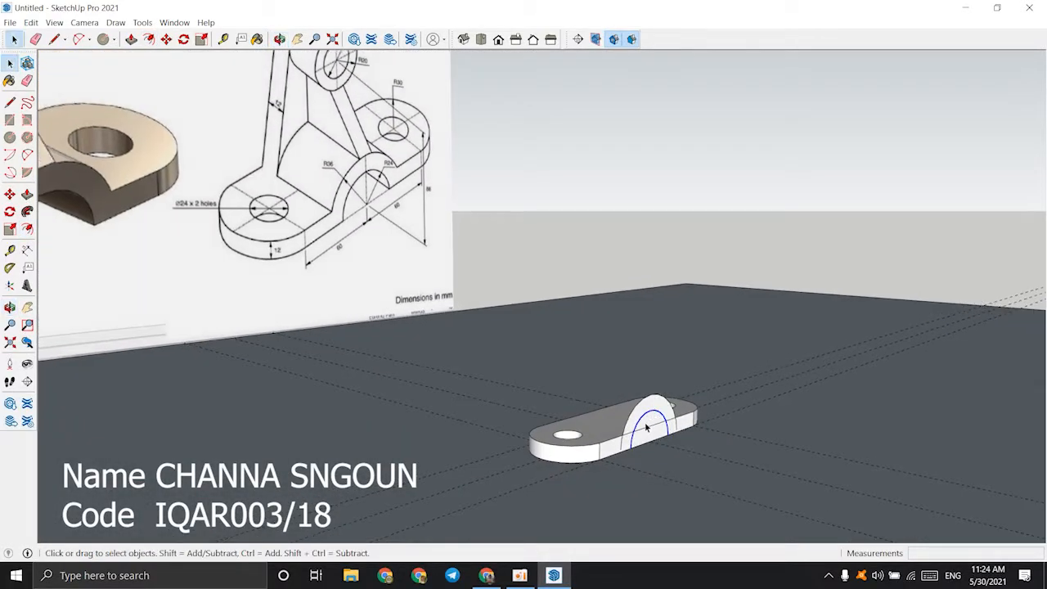
pyautogui.scroll(3, 646, 427)
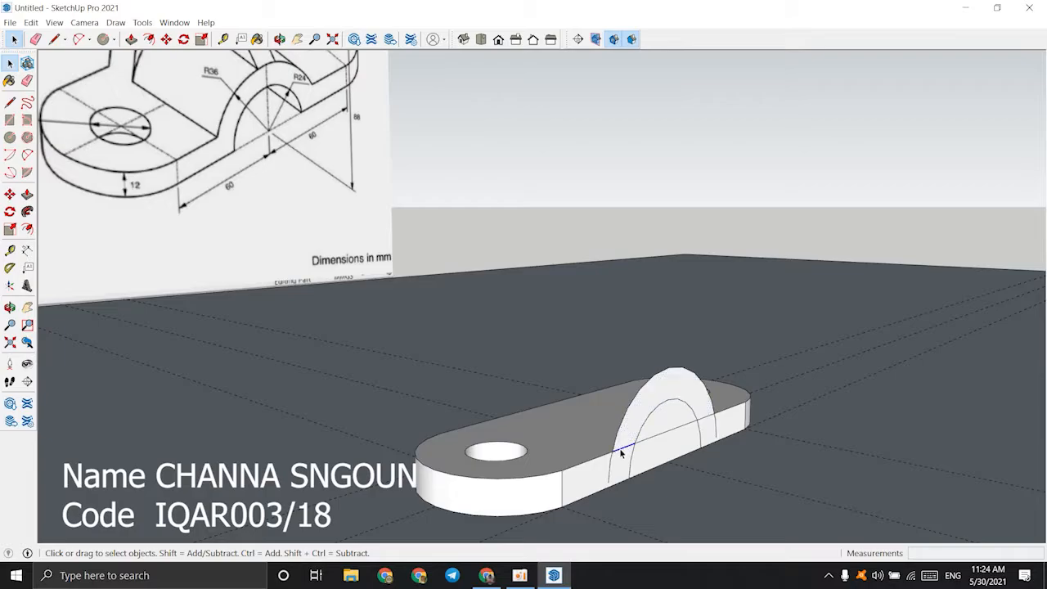
pyautogui.scroll(3, 621, 453)
pyautogui.moveTo(608, 444)
pyautogui.mouseDown(button='middle')
pyautogui.moveTo(583, 339)
pyautogui.moveTo(677, 442)
pyautogui.mouseUp(button='middle')
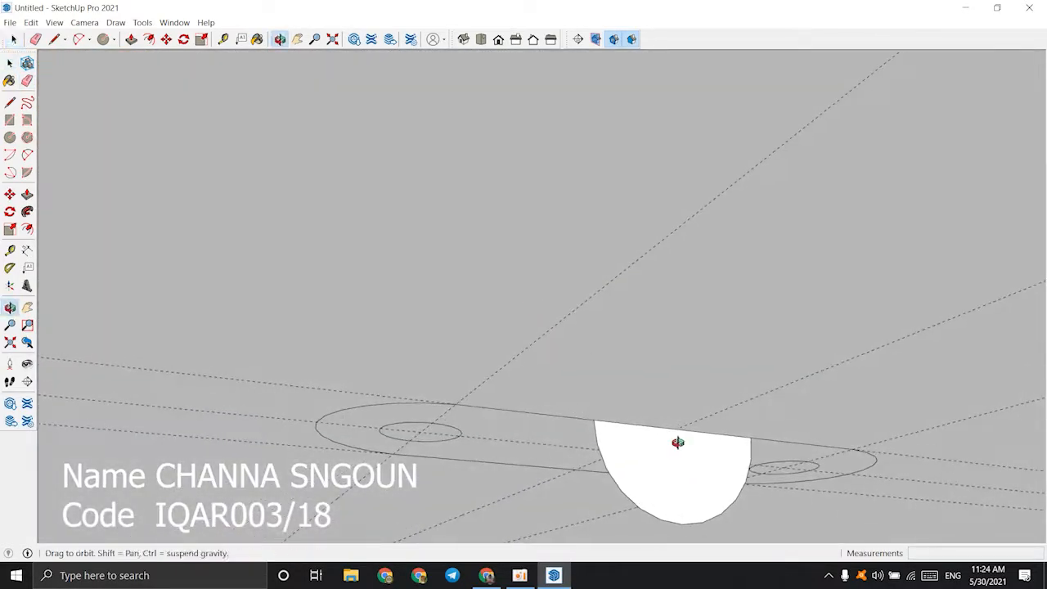
pyautogui.moveTo(753, 473); pyautogui.dragTo(550, 526, button='middle')
pyautogui.press('t')
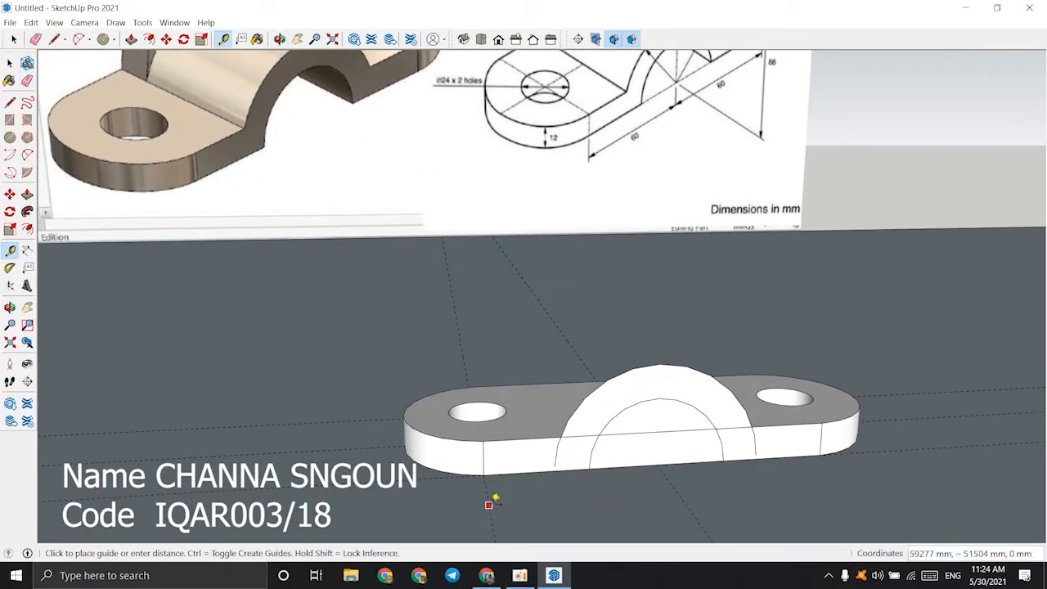
pyautogui.scroll(5, 778, 474)
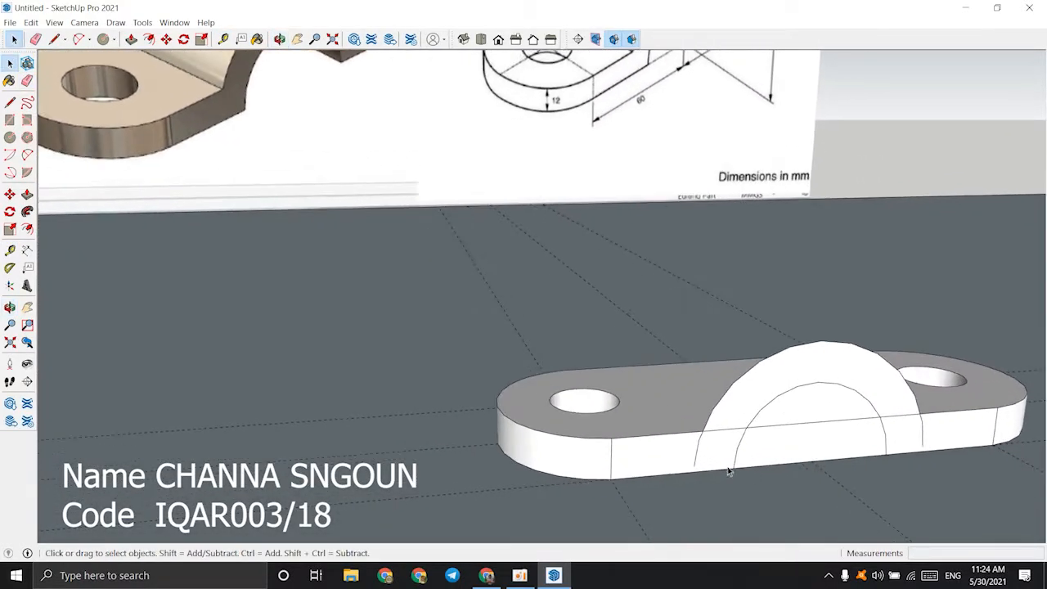
# - Try erasing the base's top front edge where it crosses the arch profile
pyautogui.scroll(-1, 757, 438)
pyautogui.click(760, 413)
pyautogui.moveTo(761, 413); pyautogui.dragTo(819, 429, button='middle')
pyautogui.hotkey('ctrl', 'z')
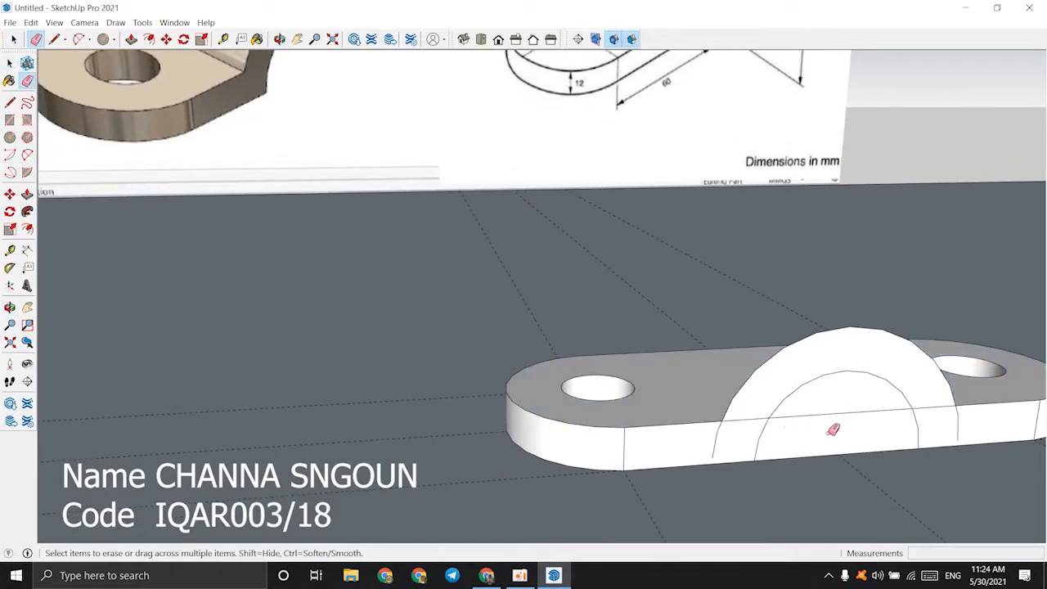
pyautogui.click(933, 403)
pyautogui.hotkey('ctrl', 'z')
pyautogui.moveTo(935, 401)
pyautogui.mouseDown(button='middle')
pyautogui.moveTo(946, 458)
pyautogui.moveTo(768, 397)
pyautogui.moveTo(712, 398)
pyautogui.moveTo(744, 355)
pyautogui.moveTo(732, 246)
pyautogui.moveTo(700, 280)
pyautogui.mouseUp(button='middle')
pyautogui.press('space')
pyautogui.scroll(3, 683, 401)
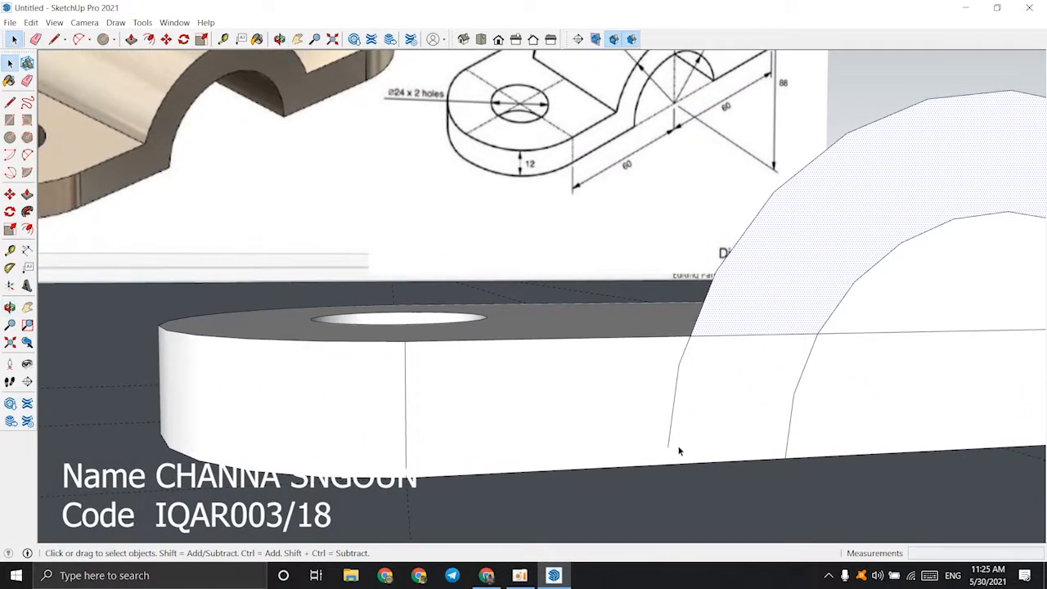
pyautogui.scroll(-2, 679, 450)
pyautogui.moveTo(684, 451)
pyautogui.mouseDown(button='middle')
pyautogui.moveTo(641, 351)
pyautogui.moveTo(619, 420)
pyautogui.mouseUp(button='middle')
pyautogui.click(732, 424)
pyautogui.moveTo(733, 425); pyautogui.dragTo(619, 446, button='middle')
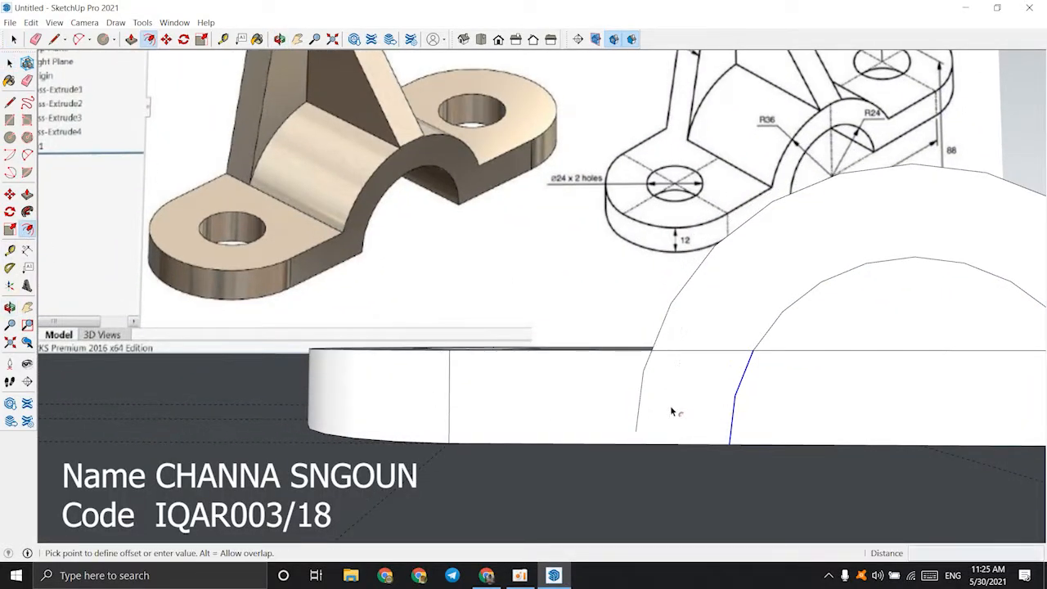
# - Draw a short vertical line extending the left end of the outer arc to the base's bottom edge
pyautogui.scroll(2, 646, 421)
pyautogui.press('l')
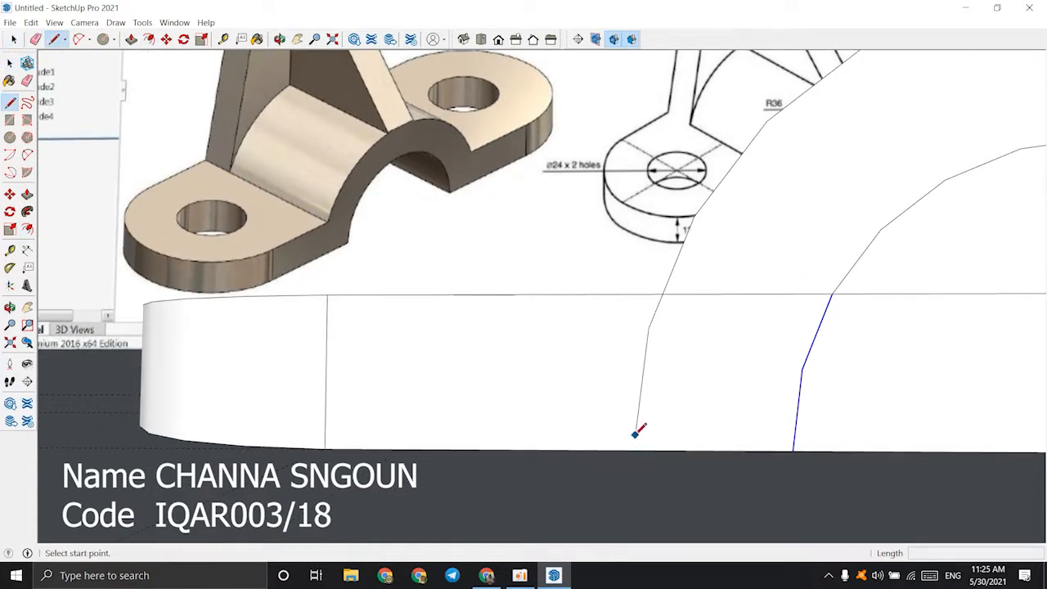
pyautogui.click(635, 429)
pyautogui.click(636, 448)
pyautogui.press('space')
pyautogui.scroll(-1, 671, 420)
pyautogui.click(713, 328)
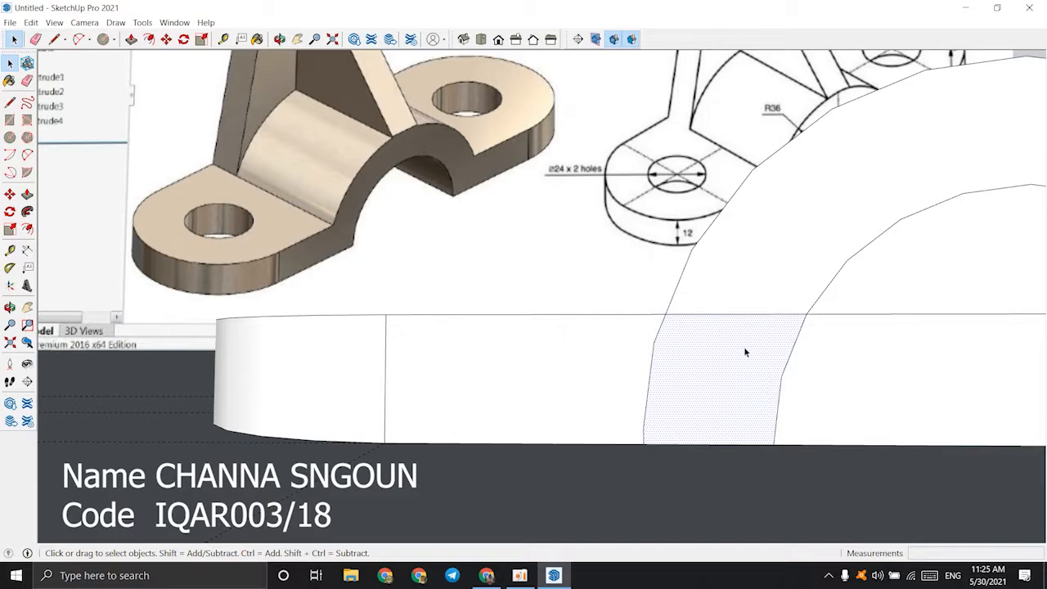
# - Try erasing the base edge segments that cross the arch ring and its inner opening
pyautogui.press('e')
pyautogui.click(761, 313)
pyautogui.scroll(-2, 774, 453)
pyautogui.moveTo(762, 311)
pyautogui.mouseDown(button='middle')
pyautogui.moveTo(774, 454)
pyautogui.moveTo(842, 390)
pyautogui.moveTo(791, 416)
pyautogui.mouseUp(button='middle')
pyautogui.scroll(-2, 844, 421)
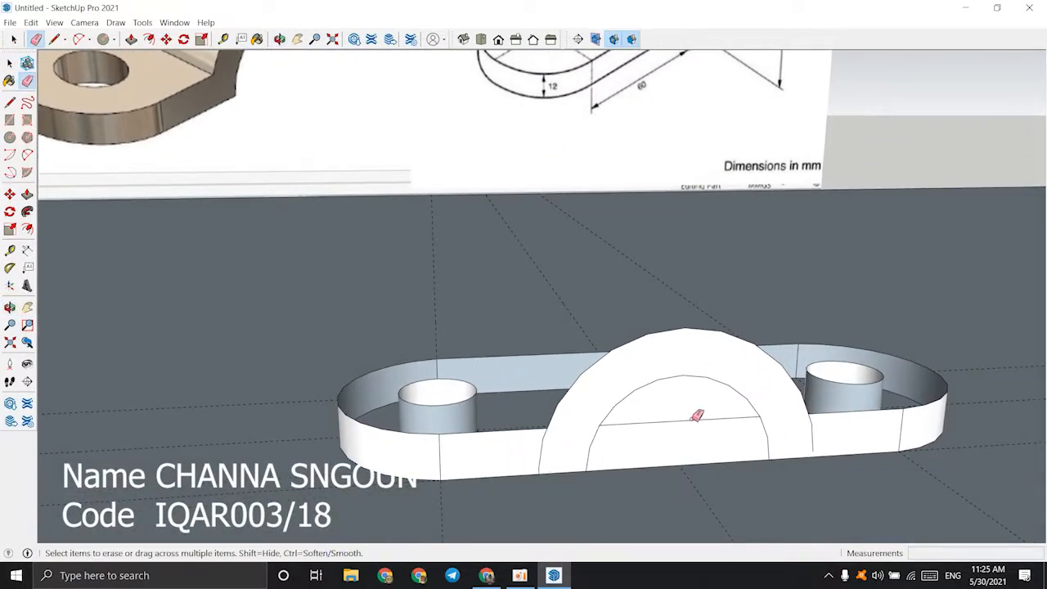
pyautogui.hotkey('ctrl', 'z')
pyautogui.click(678, 421)
pyautogui.hotkey('ctrl', 'z')
# - Extrude the arch ring face backward to the rear edge of the base
pyautogui.moveTo(680, 420)
pyautogui.mouseDown(button='middle')
pyautogui.moveTo(774, 488)
pyautogui.moveTo(917, 421)
pyautogui.moveTo(578, 381)
pyautogui.mouseUp(button='middle')
pyautogui.click(577, 381)
pyautogui.scroll(-1, 578, 382)
pyautogui.click(558, 363)
pyautogui.scroll(-1, 557, 363)
pyautogui.scroll(2, 553, 398)
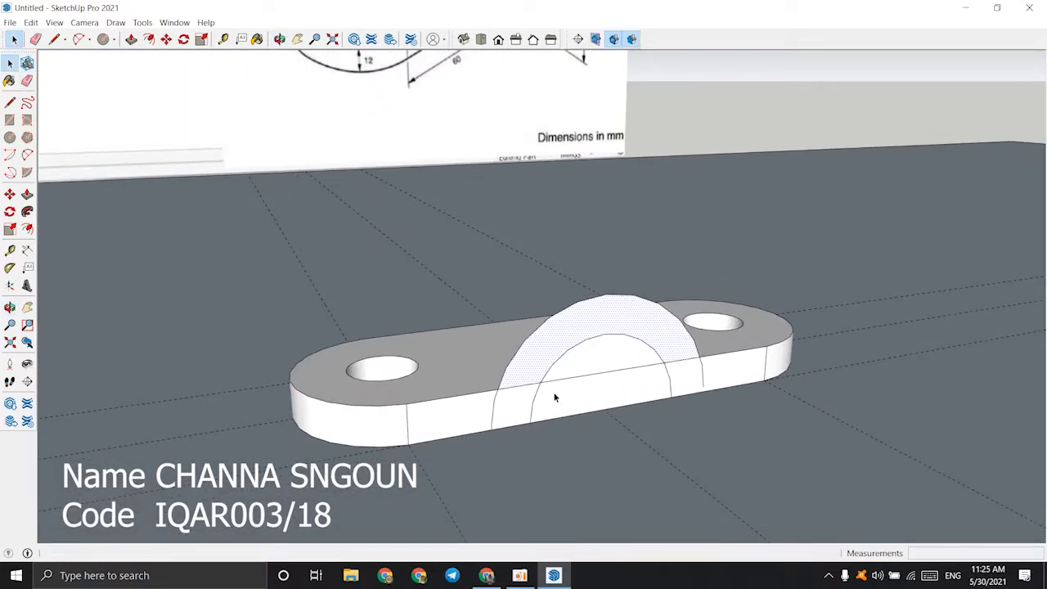
pyautogui.scroll(-2, 554, 397)
pyautogui.press('p')
pyautogui.click(543, 377)
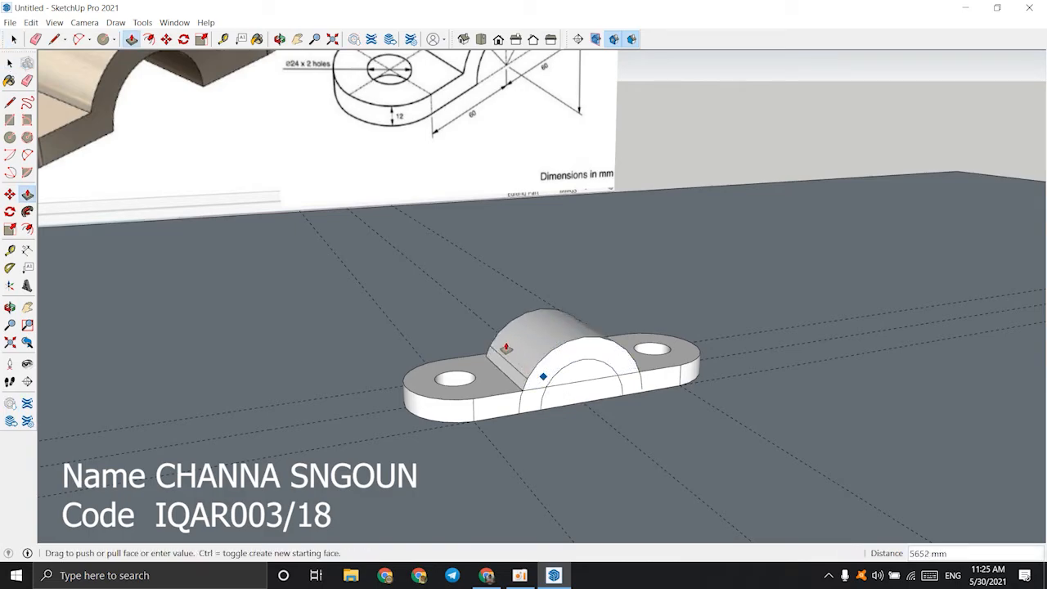
pyautogui.click(462, 358)
pyautogui.moveTo(573, 393); pyautogui.dragTo(554, 334, button='middle')
# - Push the inner half-disc face back through the body to open the passage under the arch
pyautogui.press('space')
pyautogui.scroll(2, 556, 334)
pyautogui.click(562, 346)
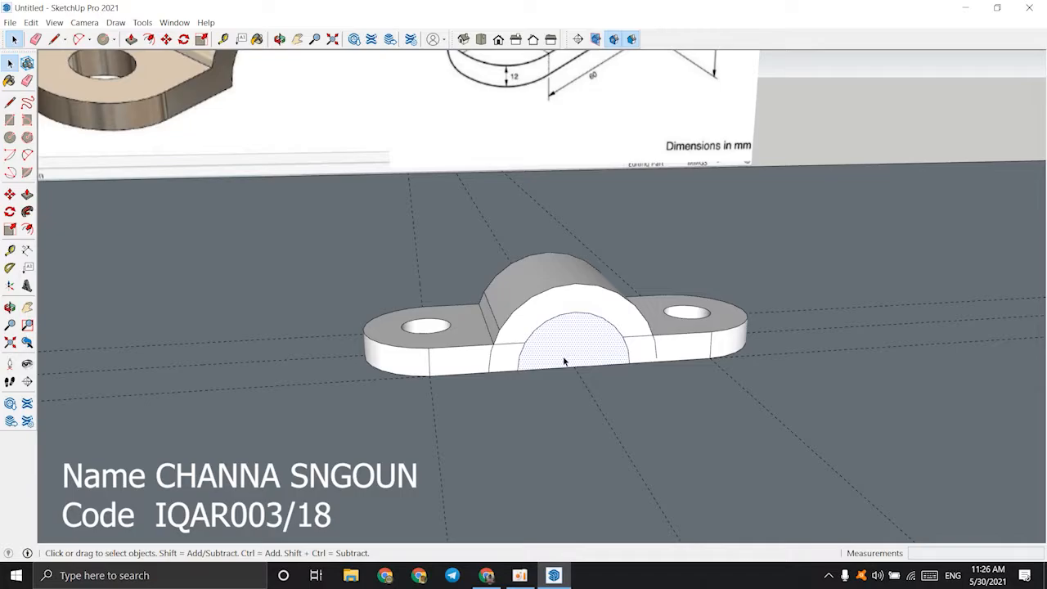
pyautogui.press('p')
pyautogui.click(563, 354)
pyautogui.moveTo(556, 337); pyautogui.dragTo(715, 371, button='middle')
pyautogui.click(525, 327)
pyautogui.click(526, 327)
pyautogui.press('space')
pyautogui.click(530, 300)
pyautogui.moveTo(530, 299); pyautogui.dragTo(145, 358, button='middle')
pyautogui.moveTo(679, 348)
pyautogui.mouseDown(button='middle')
pyautogui.moveTo(423, 335)
pyautogui.moveTo(466, 284)
pyautogui.mouseUp(button='middle')
# - Try erasing the edges around the arch opening on the rear side of the base
pyautogui.scroll(5, 516, 337)
pyautogui.press('e')
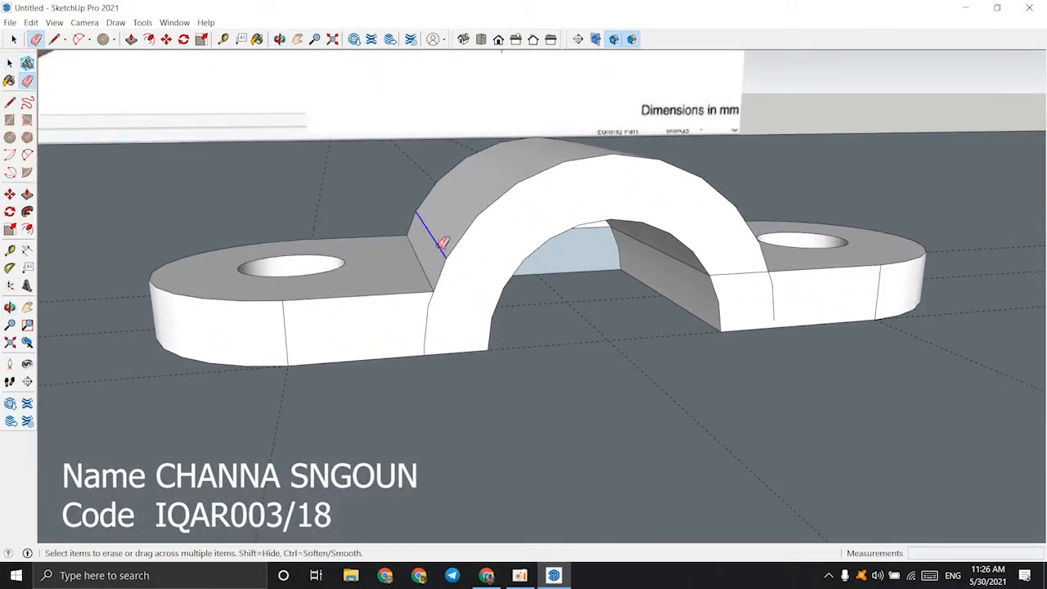
pyautogui.scroll(-3, 451, 241)
pyautogui.moveTo(713, 303)
pyautogui.mouseDown(button='middle')
pyautogui.moveTo(638, 328)
pyautogui.moveTo(774, 297)
pyautogui.moveTo(565, 373)
pyautogui.moveTo(596, 341)
pyautogui.moveTo(559, 456)
pyautogui.moveTo(596, 416)
pyautogui.moveTo(555, 420)
pyautogui.moveTo(566, 428)
pyautogui.moveTo(439, 344)
pyautogui.moveTo(427, 297)
pyautogui.moveTo(633, 374)
pyautogui.moveTo(719, 392)
pyautogui.mouseUp(button='middle')
pyautogui.scroll(-2, 565, 374)
pyautogui.scroll(-3, 559, 456)
pyautogui.scroll(4, 502, 328)
pyautogui.moveTo(502, 327); pyautogui.dragTo(652, 409, button='middle')
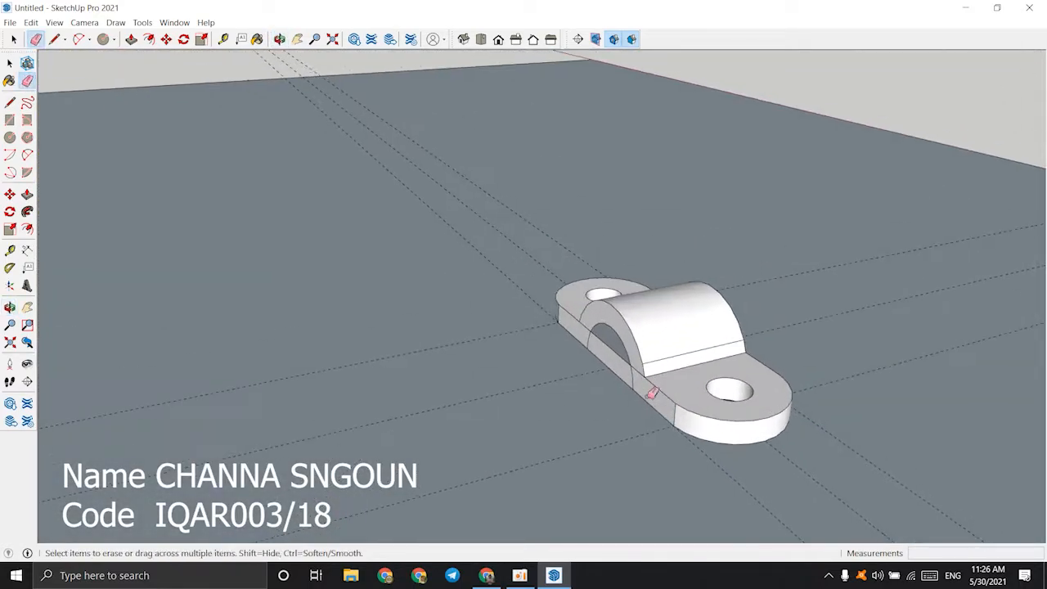
pyautogui.scroll(2, 600, 305)
pyautogui.scroll(4, 646, 324)
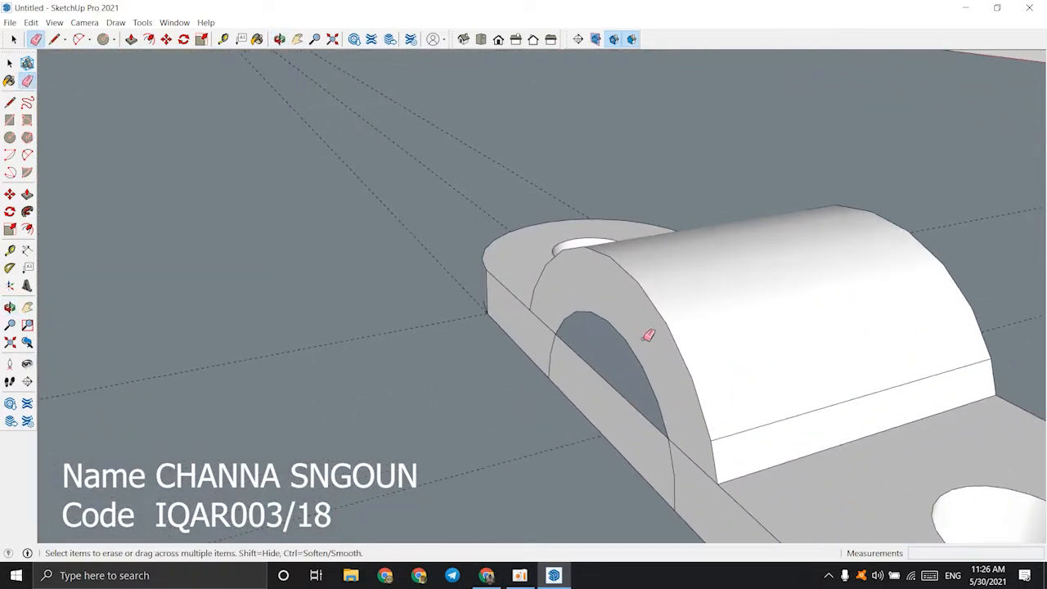
pyautogui.press('e')
pyautogui.moveTo(557, 355); pyautogui.dragTo(580, 346)
pyautogui.hotkey('ctrl', 'z')
# - Erase the inner arc and lower arch edges on the rear side, leaving a single half-disc face above the base
pyautogui.moveTo(671, 392)
pyautogui.mouseDown(button='middle')
pyautogui.moveTo(643, 365)
pyautogui.moveTo(736, 276)
pyautogui.mouseUp(button='middle')
pyautogui.press('e')
pyautogui.click(630, 351)
pyautogui.click(675, 312)
pyautogui.moveTo(677, 301); pyautogui.dragTo(646, 312, button='middle')
pyautogui.hotkey('ctrl', 'z')
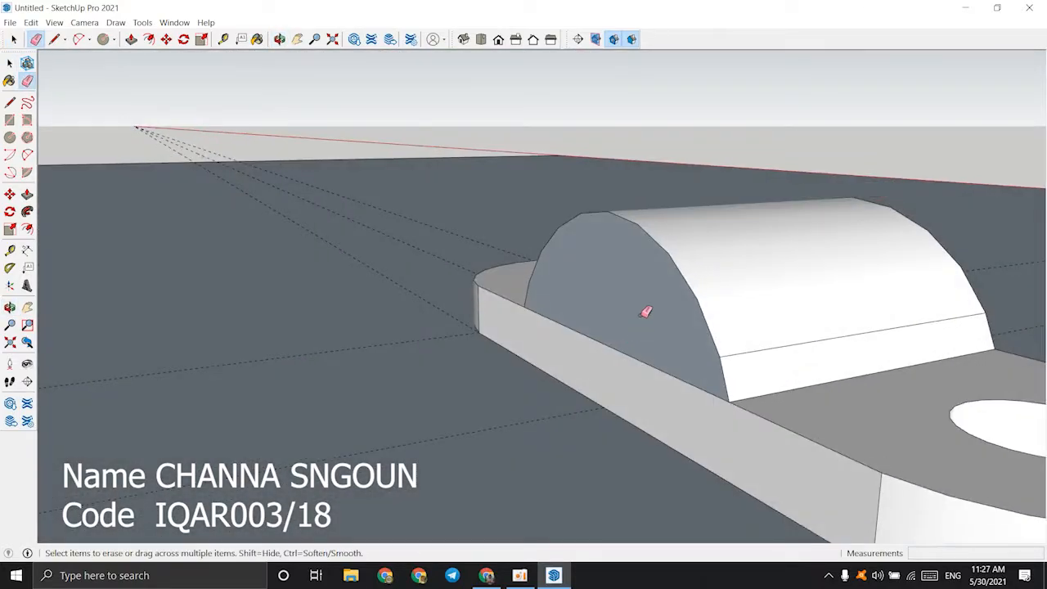
# - Push the rear half-disc face of the arch inward by 1200 mm
pyautogui.press('p')
pyautogui.moveTo(646, 316); pyautogui.dragTo(683, 314)
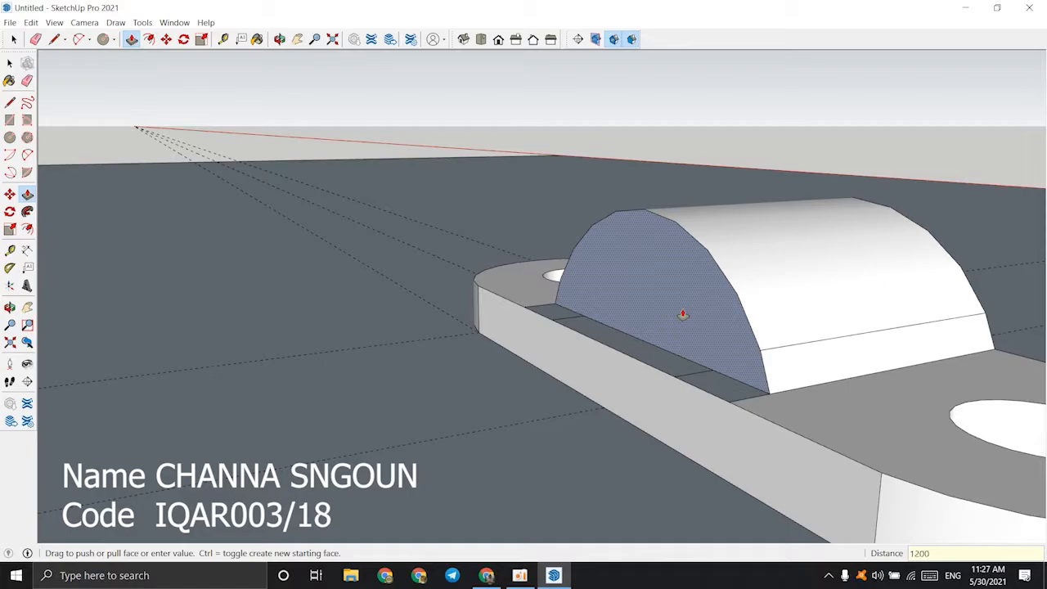
pyautogui.press('Return')
# - Erase the leftover edges on the base's top behind the recessed arch face
pyautogui.moveTo(680, 313); pyautogui.dragTo(597, 446, button='middle')
pyautogui.press('e')
pyautogui.click(672, 431)
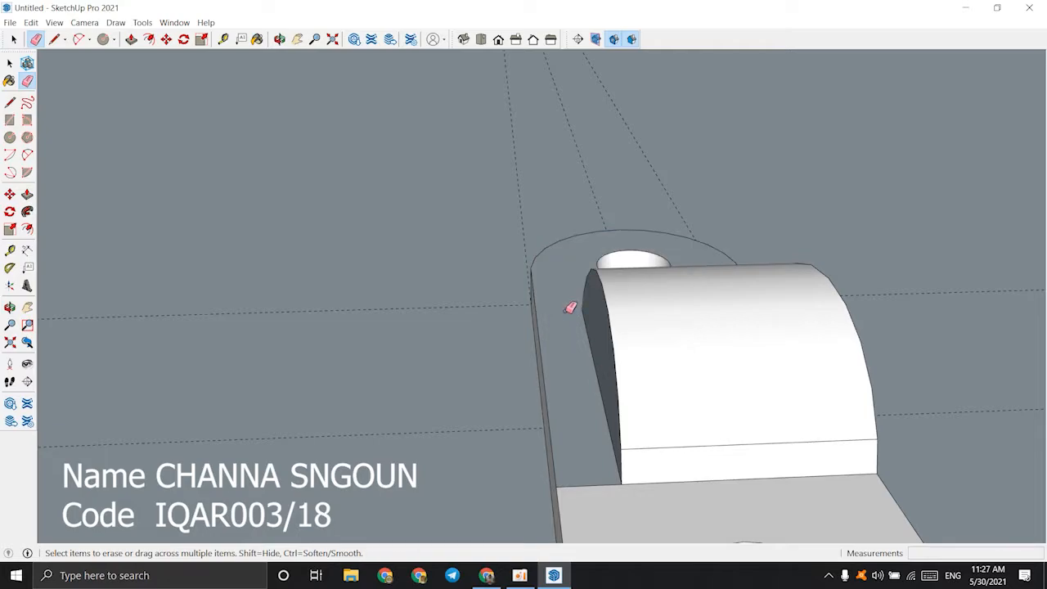
pyautogui.moveTo(570, 308); pyautogui.dragTo(768, 372, button='middle')
pyautogui.click(836, 392)
# - Examine the reference drawing for the upper ring's height, radii and rib dimensions
pyautogui.moveTo(818, 401)
pyautogui.mouseDown(button='middle')
pyautogui.moveTo(698, 414)
pyautogui.moveTo(673, 360)
pyautogui.moveTo(724, 412)
pyautogui.moveTo(907, 502)
pyautogui.moveTo(589, 421)
pyautogui.moveTo(533, 449)
pyautogui.moveTo(430, 426)
pyautogui.moveTo(374, 378)
pyautogui.mouseUp(button='middle')
pyautogui.scroll(-3, 722, 412)
pyautogui.scroll(-6, 533, 448)
pyautogui.press('space')
pyautogui.moveTo(491, 397); pyautogui.dragTo(392, 373, button='middle')
pyautogui.scroll(4, 770, 309)
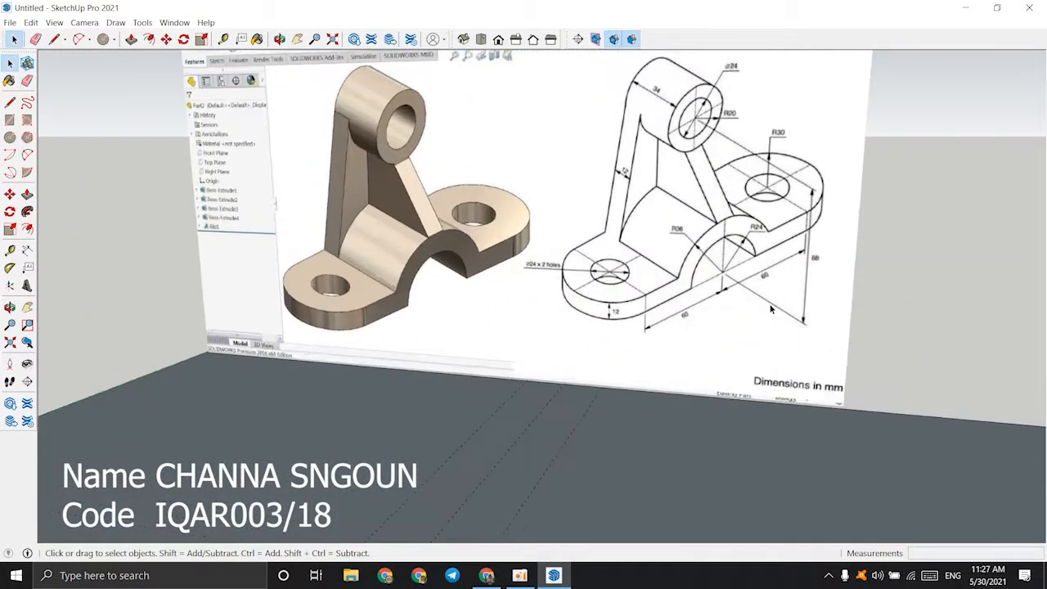
pyautogui.scroll(2, 771, 309)
pyautogui.moveTo(771, 309); pyautogui.dragTo(757, 353, button='middle')
pyautogui.scroll(-3, 749, 348)
pyautogui.moveTo(638, 352); pyautogui.dragTo(656, 413, button='middle')
pyautogui.scroll(-3, 630, 378)
pyautogui.scroll(2, 638, 433)
pyautogui.scroll(-2, 638, 433)
pyautogui.scroll(1, 719, 239)
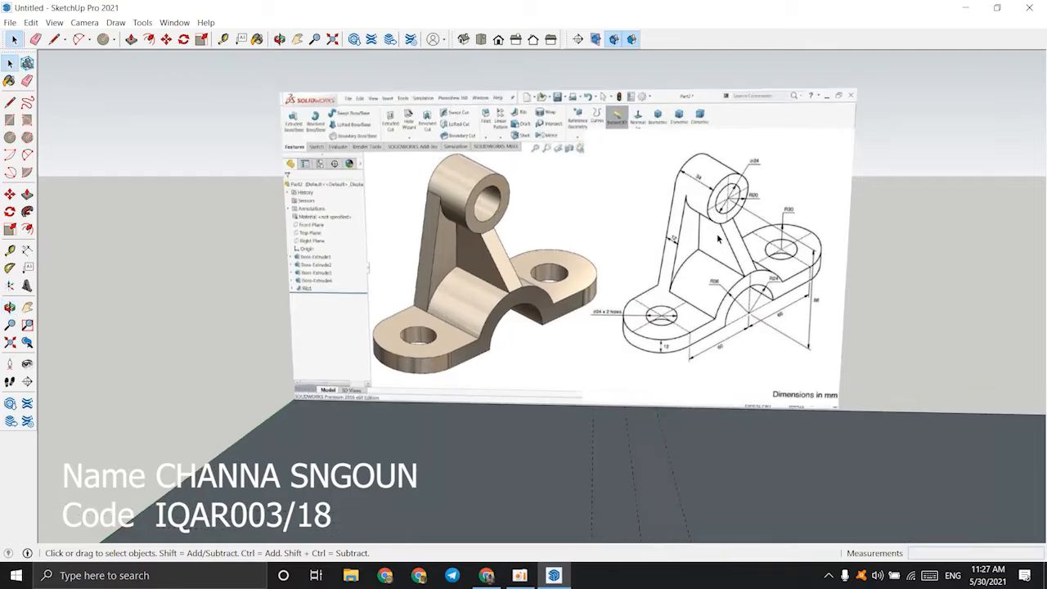
pyautogui.scroll(3, 718, 239)
pyautogui.moveTo(718, 239); pyautogui.dragTo(737, 162, button='middle')
pyautogui.scroll(-1, 731, 277)
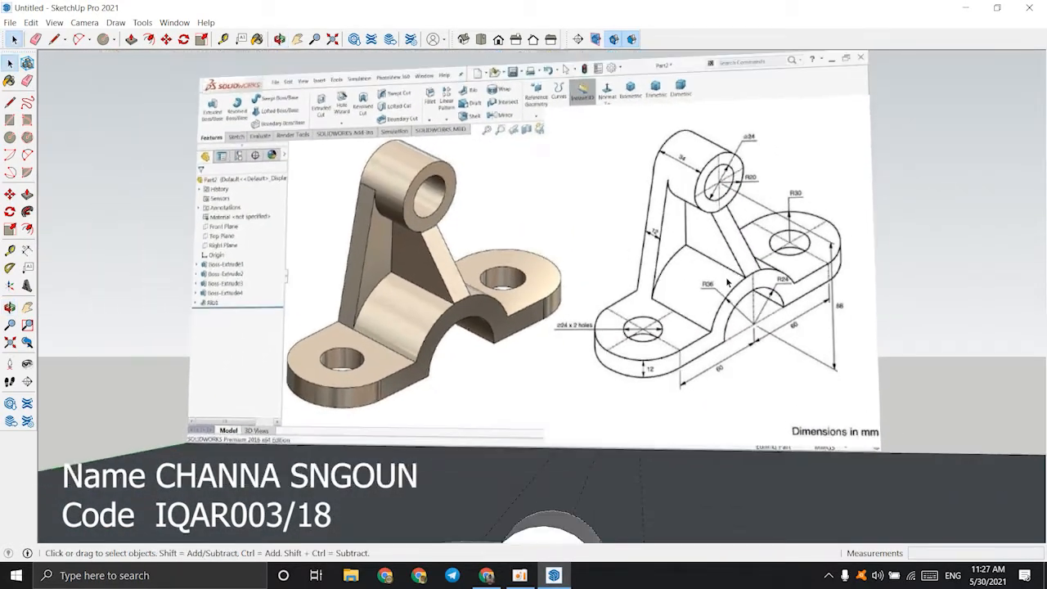
pyautogui.scroll(-2, 731, 277)
pyautogui.scroll(3, 698, 390)
pyautogui.moveTo(698, 390); pyautogui.dragTo(276, 381, button='middle')
pyautogui.scroll(-5, 640, 425)
pyautogui.scroll(1, 258, 419)
# - Place a vertical guide through the centre of the arch, parallel to the blue axis
pyautogui.press('t')
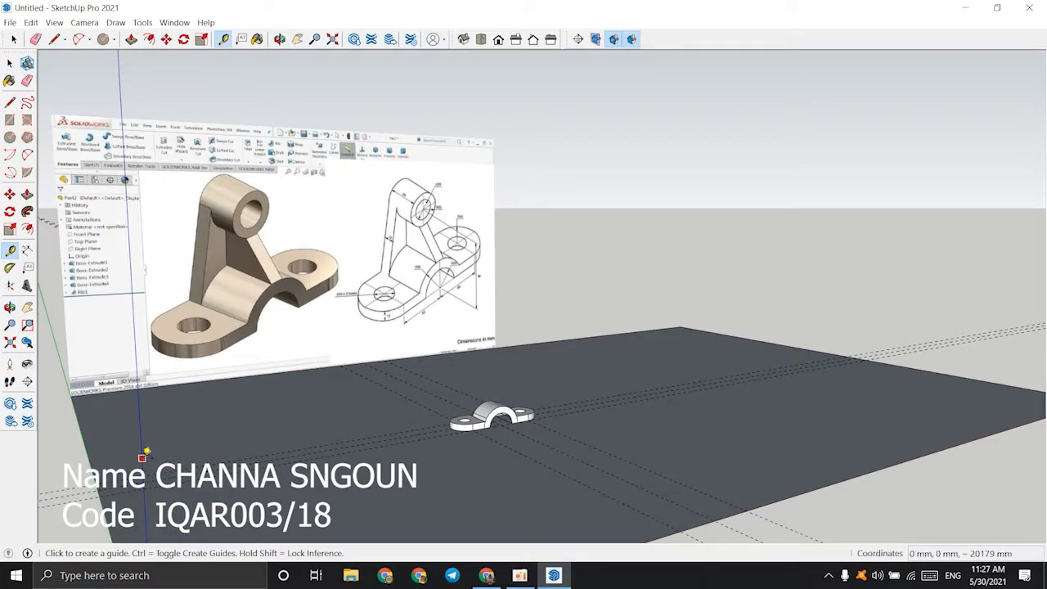
pyautogui.click(141, 458)
pyautogui.scroll(7, 465, 414)
pyautogui.moveTo(393, 375); pyautogui.dragTo(552, 421, button='middle')
# - Place a horizontal guide above the base at the ring-centre height that the drawing dimensions as 88
pyautogui.press('space')
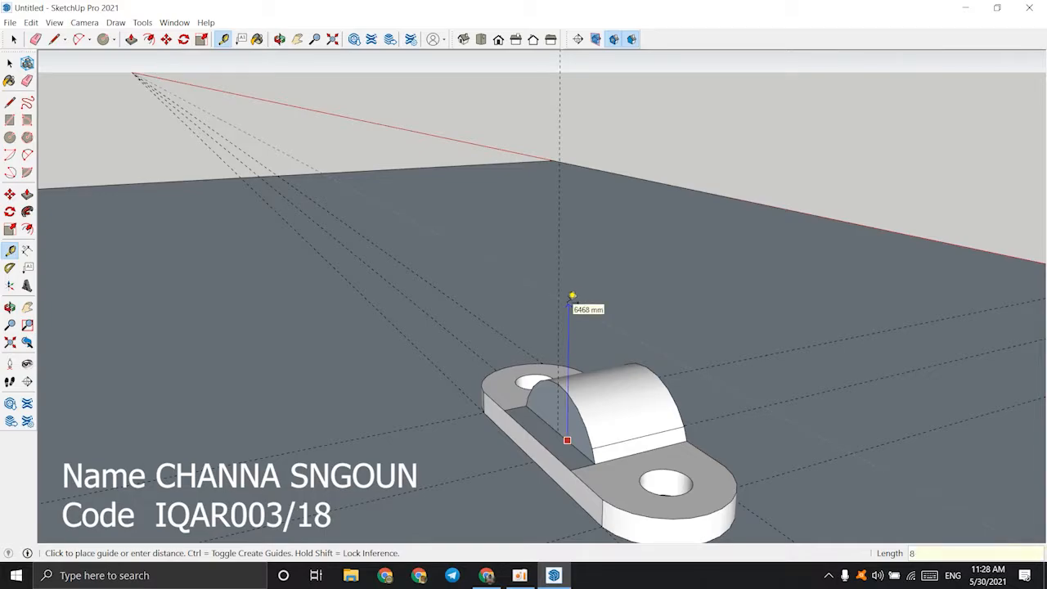
pyautogui.press('Return')
pyautogui.moveTo(569, 303); pyautogui.dragTo(357, 332, button='middle')
pyautogui.press('space')
# - Draw the ring's outer circle in an upright plane, centred on the guide intersection above the arch, following the drawing's R20
pyautogui.scroll(-4, 356, 332)
pyautogui.moveTo(621, 304); pyautogui.dragTo(580, 460, button='middle')
pyautogui.scroll(2, 610, 384)
pyautogui.scroll(-1, 568, 449)
pyautogui.scroll(1, 619, 393)
pyautogui.scroll(2, 619, 392)
pyautogui.moveTo(559, 363)
pyautogui.mouseDown(button='middle')
pyautogui.moveTo(557, 375)
pyautogui.moveTo(516, 344)
pyautogui.mouseUp(button='middle')
pyautogui.press('c')
pyautogui.scroll(2, 446, 293)
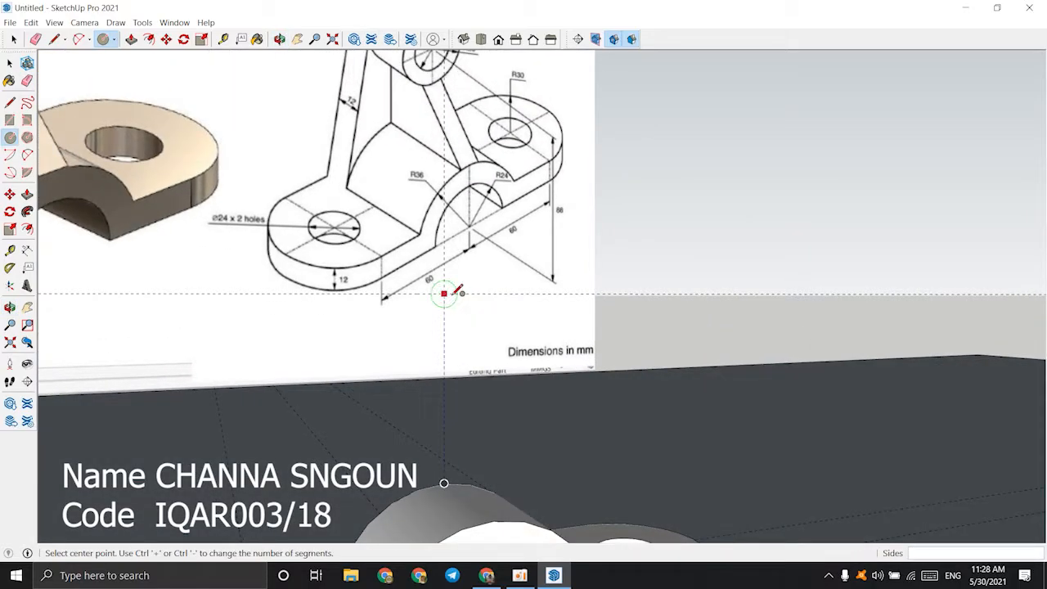
pyautogui.scroll(-2, 472, 318)
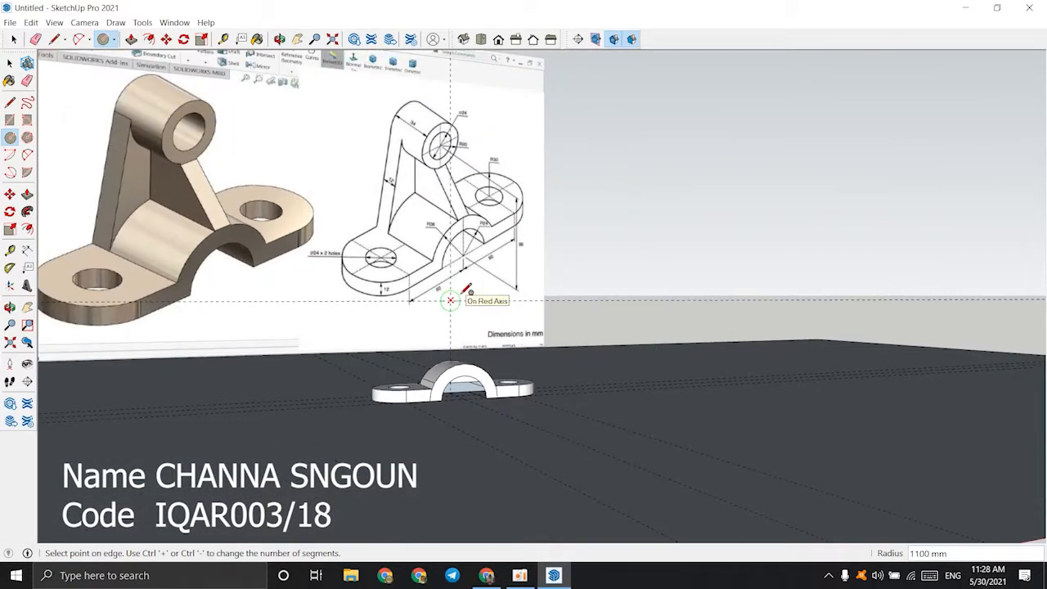
pyautogui.moveTo(461, 293)
pyautogui.mouseDown(button='middle')
pyautogui.moveTo(460, 318)
pyautogui.moveTo(407, 286)
pyautogui.mouseUp(button='middle')
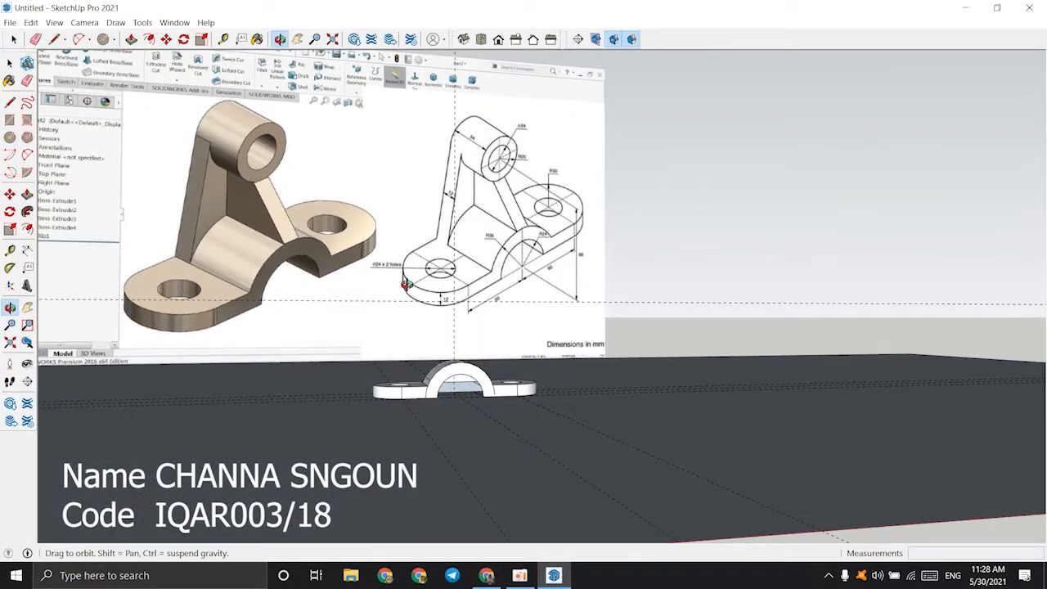
pyautogui.scroll(2, 492, 155)
pyautogui.moveTo(494, 154); pyautogui.dragTo(506, 182, button='middle')
pyautogui.scroll(2, 482, 198)
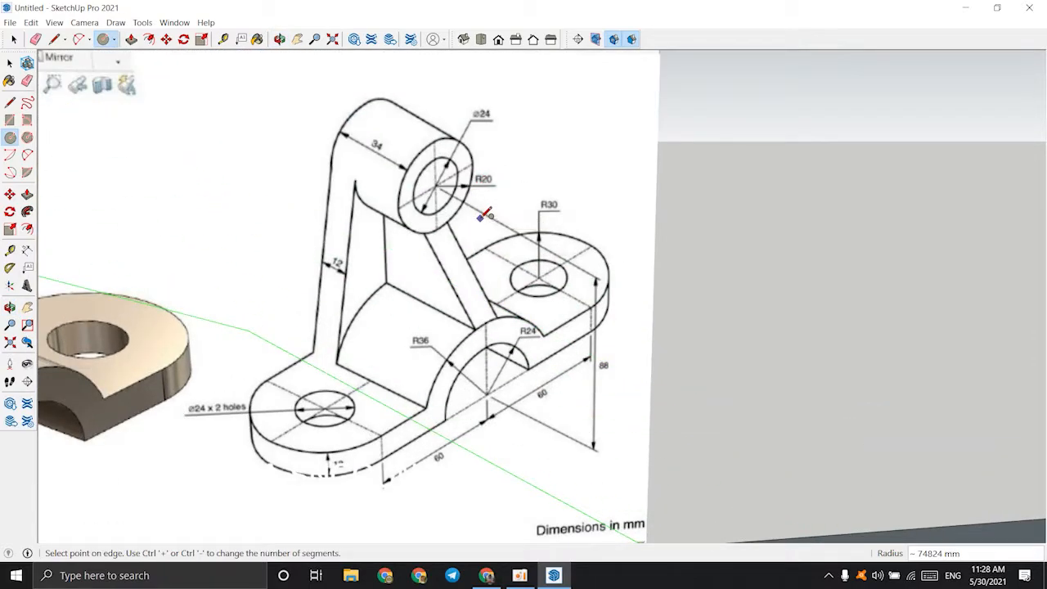
pyautogui.scroll(-6, 478, 225)
pyautogui.scroll(3, 347, 471)
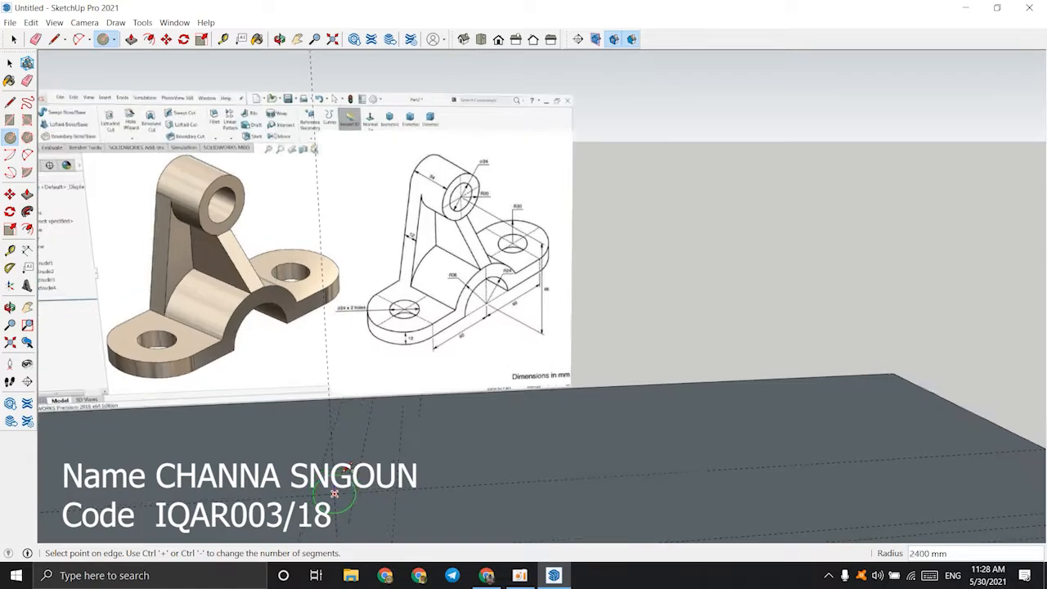
pyautogui.scroll(1, 333, 496)
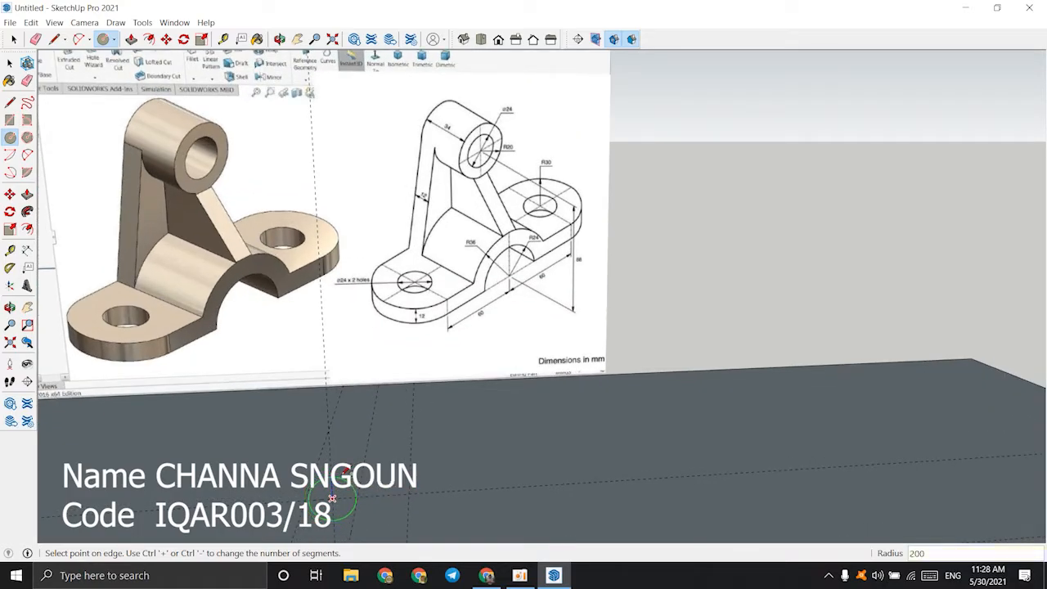
pyautogui.moveTo(356, 498); pyautogui.dragTo(343, 427, button='middle')
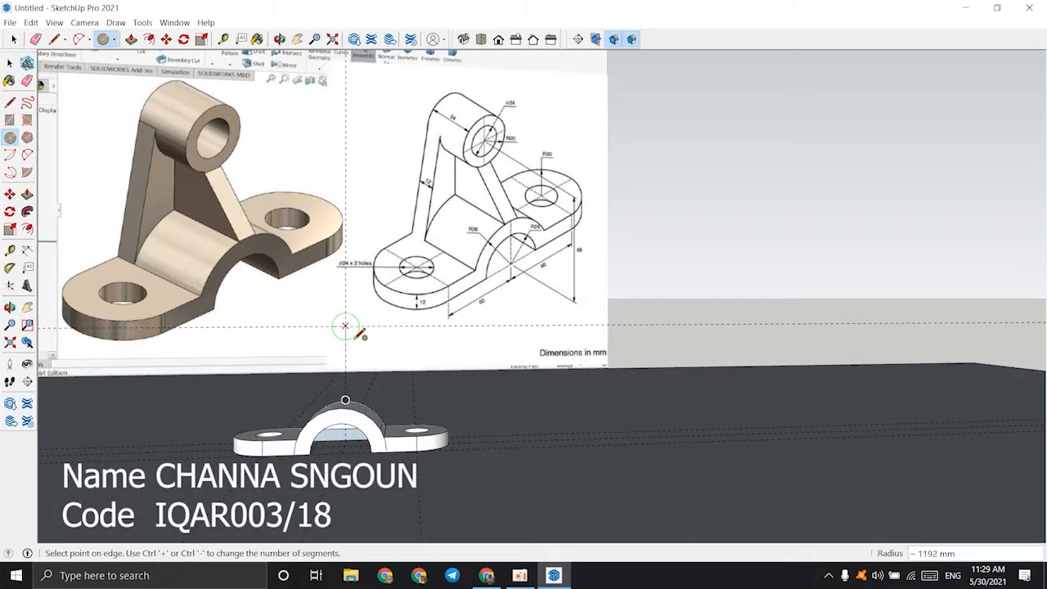
# - Draw a concentric inner circle for the ring's bore, following the drawing's 24 mm diameter
pyautogui.scroll(4, 351, 332)
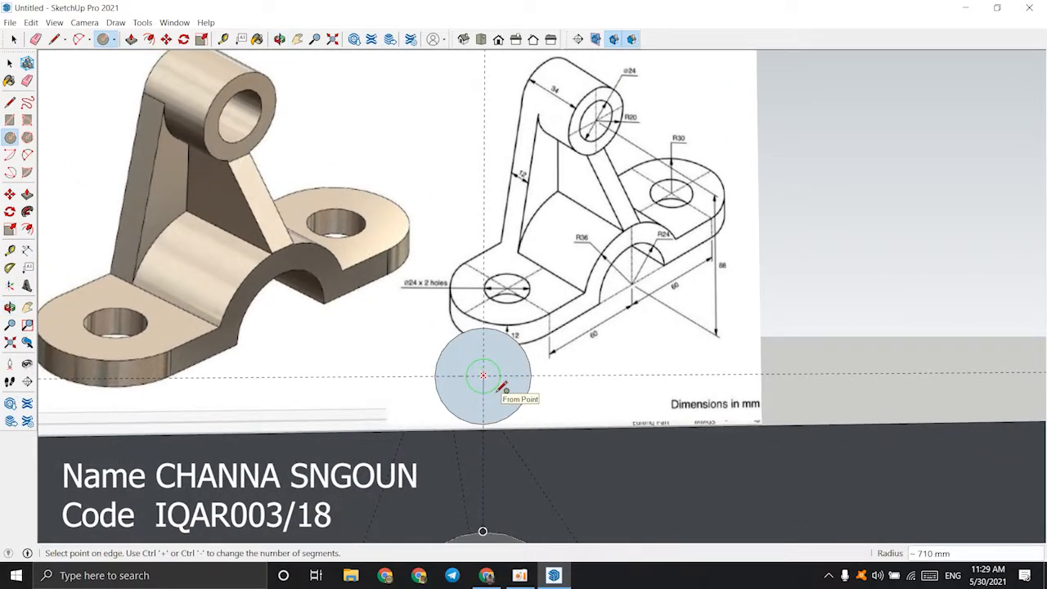
pyautogui.moveTo(501, 386); pyautogui.dragTo(635, 442, button='middle')
pyautogui.scroll(8, 629, 429)
pyautogui.scroll(-3, 638, 425)
pyautogui.click(678, 411)
pyautogui.scroll(-3, 678, 410)
pyautogui.moveTo(678, 410); pyautogui.dragTo(649, 427, button='middle')
pyautogui.scroll(-5, 648, 428)
# - Extrude the face between the two circles by 1200 mm to form the ring
pyautogui.moveTo(422, 423); pyautogui.dragTo(733, 353, button='middle')
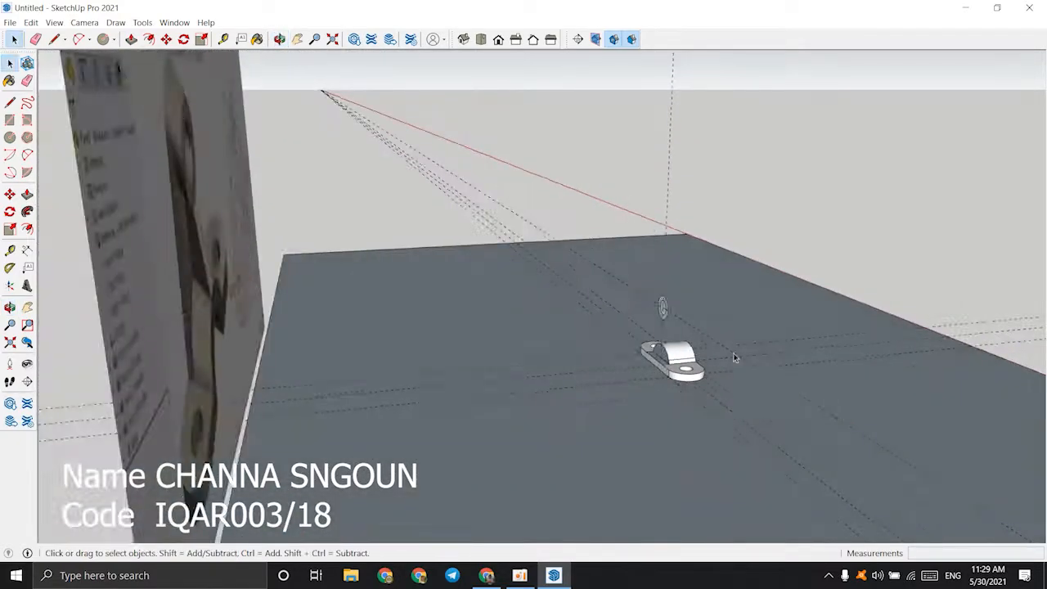
pyautogui.scroll(5, 665, 317)
pyautogui.press('p')
pyautogui.doubleClick(664, 316)
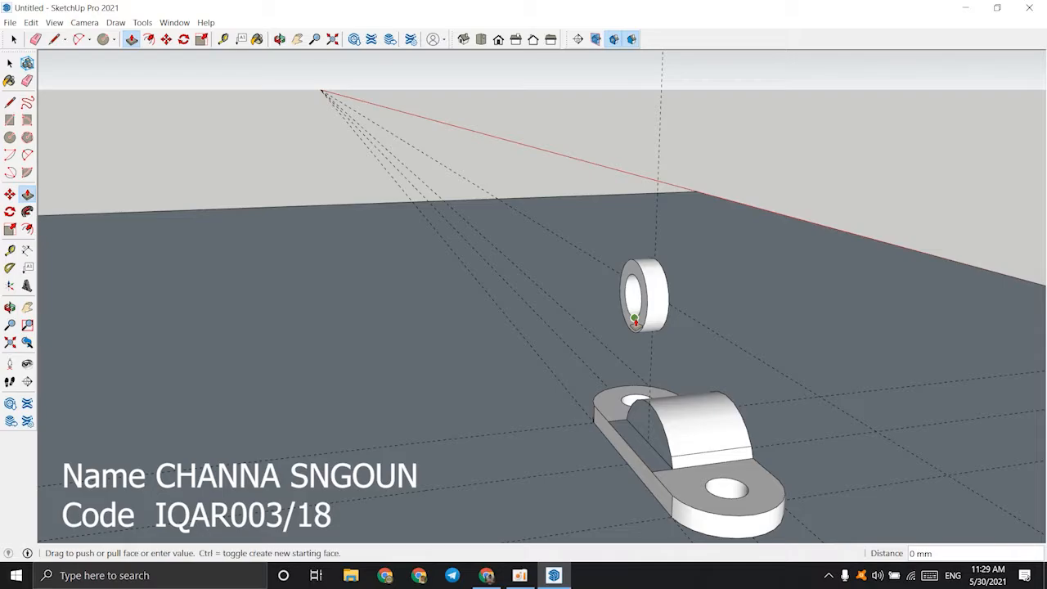
pyautogui.moveTo(691, 326); pyautogui.dragTo(633, 320, button='middle')
pyautogui.click(647, 327)
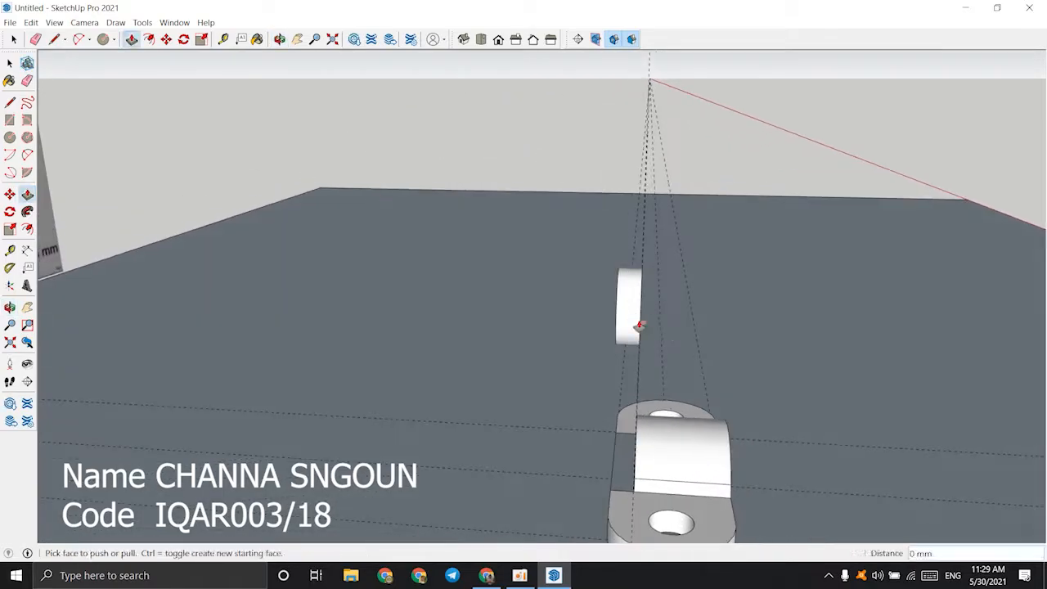
pyautogui.press('space')
# - Try drawing a straight edge from the ring's side down to the base beside the arch
pyautogui.scroll(3, 615, 486)
pyautogui.moveTo(613, 488)
pyautogui.mouseDown(button='middle')
pyautogui.moveTo(713, 467)
pyautogui.moveTo(798, 487)
pyautogui.moveTo(881, 465)
pyautogui.moveTo(386, 474)
pyautogui.moveTo(427, 486)
pyautogui.mouseUp(button='middle')
pyautogui.scroll(-2, 386, 473)
pyautogui.scroll(-6, 414, 483)
pyautogui.scroll(1, 427, 486)
pyautogui.scroll(3, 427, 486)
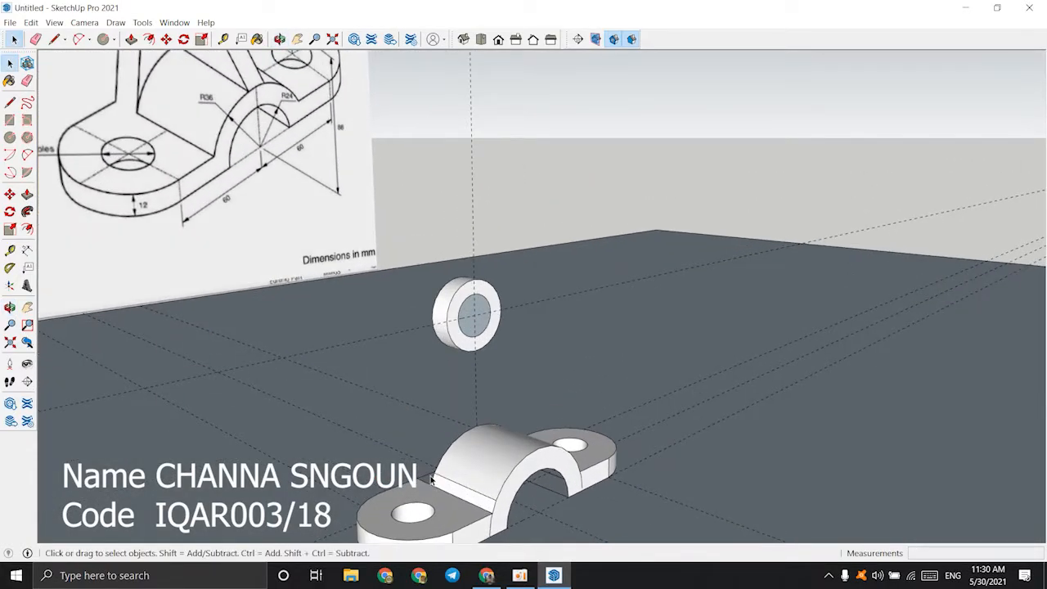
pyautogui.moveTo(439, 284); pyautogui.dragTo(622, 378, button='middle')
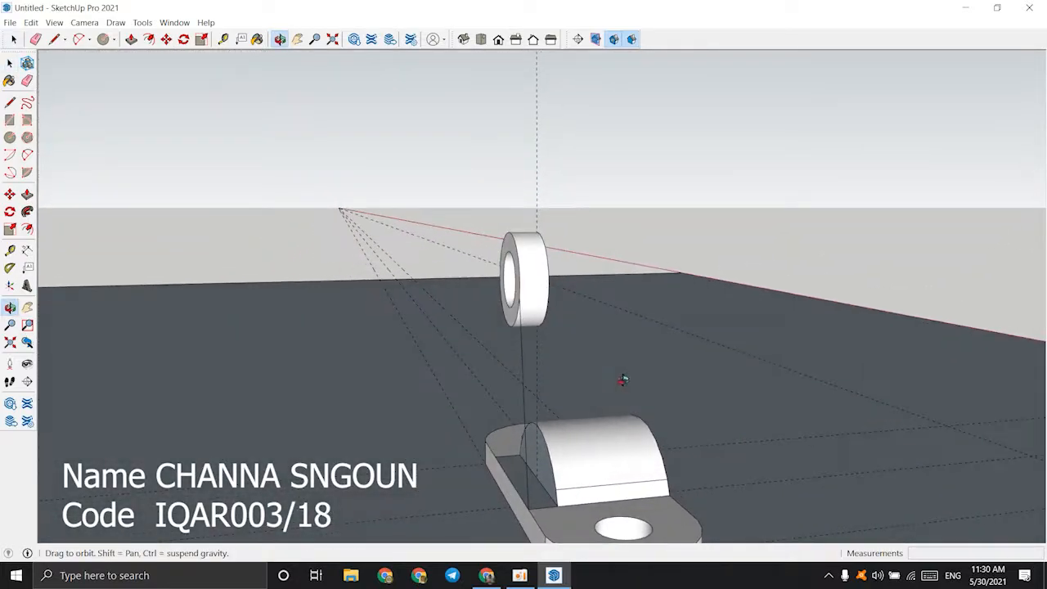
pyautogui.scroll(1, 557, 356)
pyautogui.scroll(2, 516, 285)
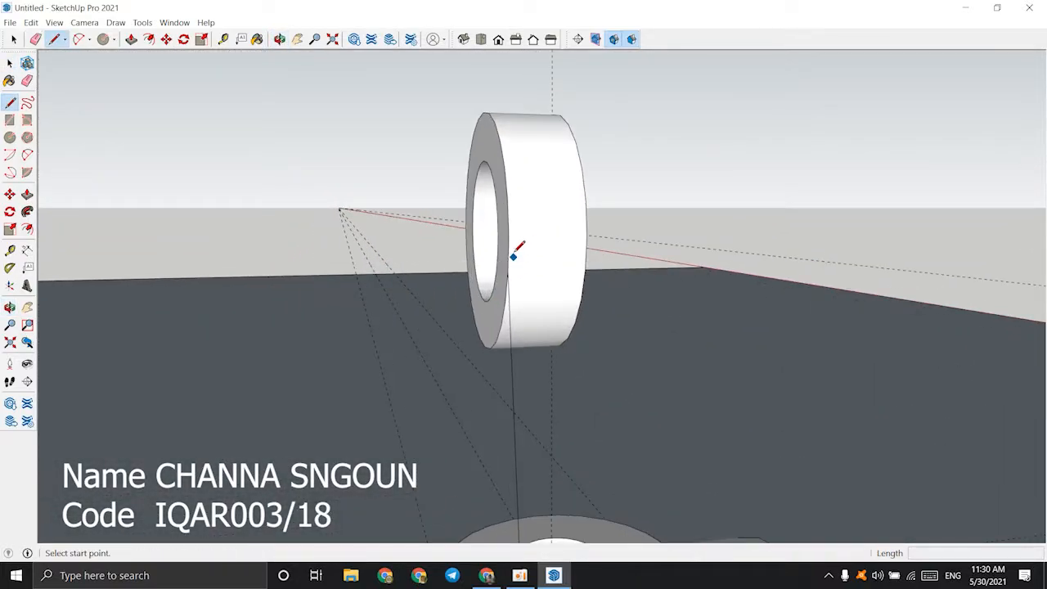
pyautogui.press('space')
pyautogui.scroll(3, 522, 464)
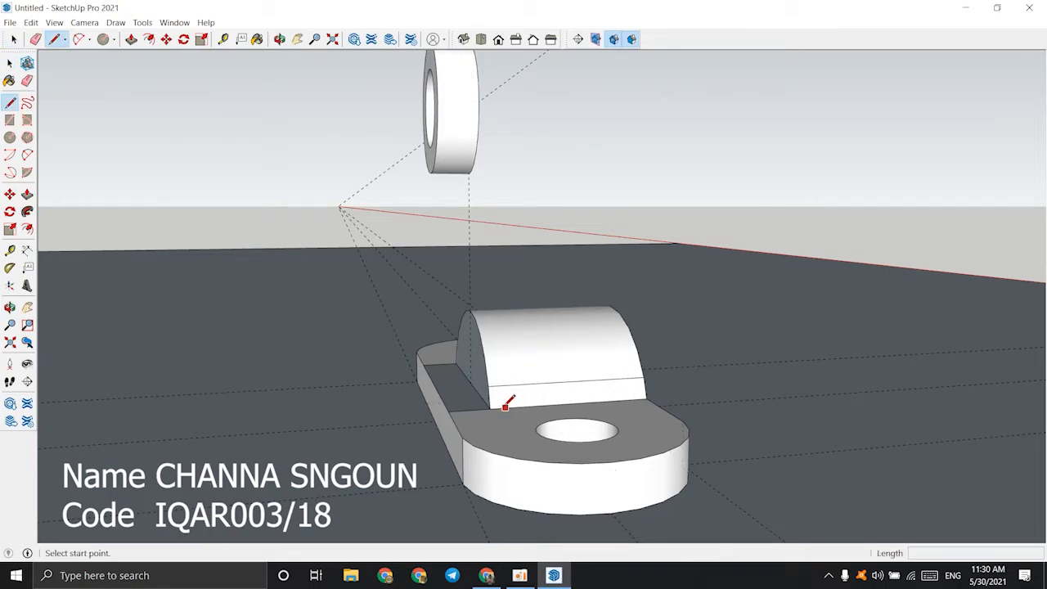
# - Draw the upright's left side face with slanted edges from the ring to the base and a 1200 mm edge across the ring
pyautogui.moveTo(528, 227)
pyautogui.mouseDown(button='middle')
pyautogui.moveTo(514, 491)
pyautogui.moveTo(522, 475)
pyautogui.moveTo(505, 362)
pyautogui.moveTo(516, 325)
pyautogui.moveTo(523, 455)
pyautogui.mouseUp(button='middle')
pyautogui.scroll(-2, 516, 331)
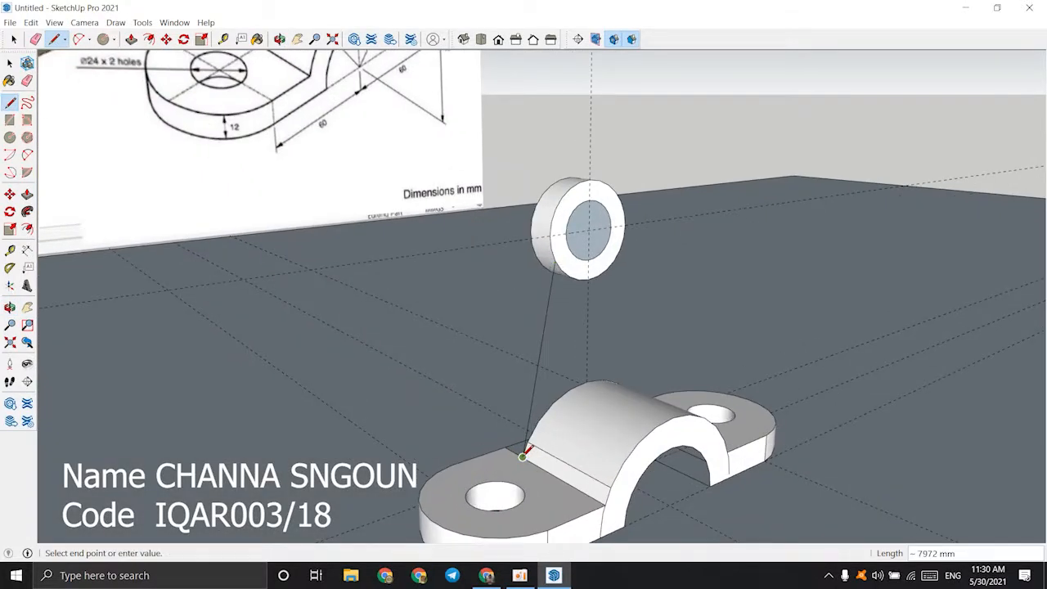
pyautogui.moveTo(567, 293); pyautogui.dragTo(572, 268, button='middle')
pyautogui.press('l')
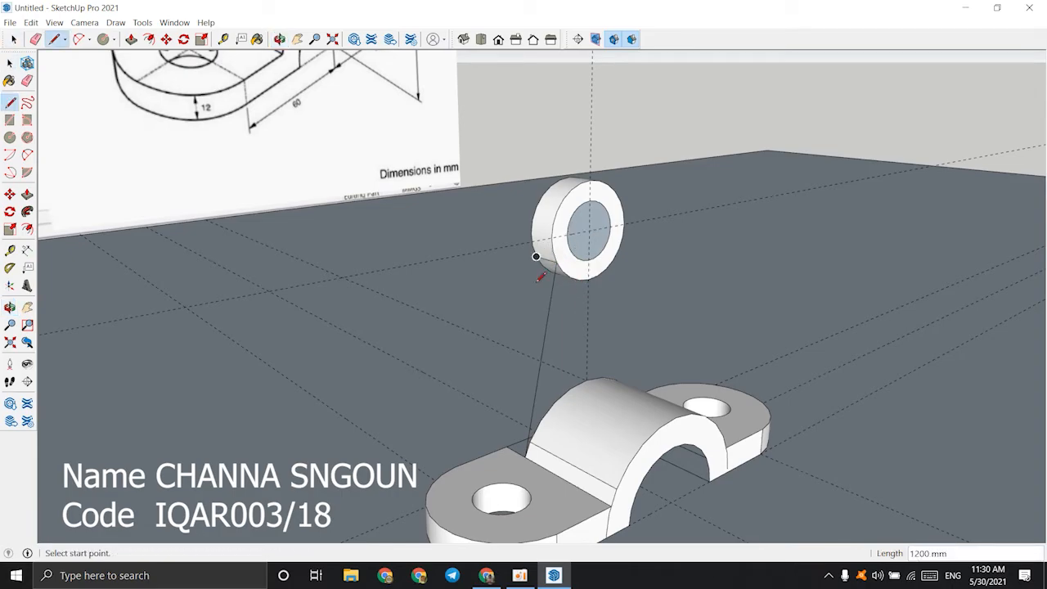
pyautogui.moveTo(540, 252)
pyautogui.mouseDown(button='middle')
pyautogui.moveTo(498, 264)
pyautogui.moveTo(554, 275)
pyautogui.moveTo(535, 234)
pyautogui.moveTo(486, 253)
pyautogui.moveTo(544, 259)
pyautogui.mouseUp(button='middle')
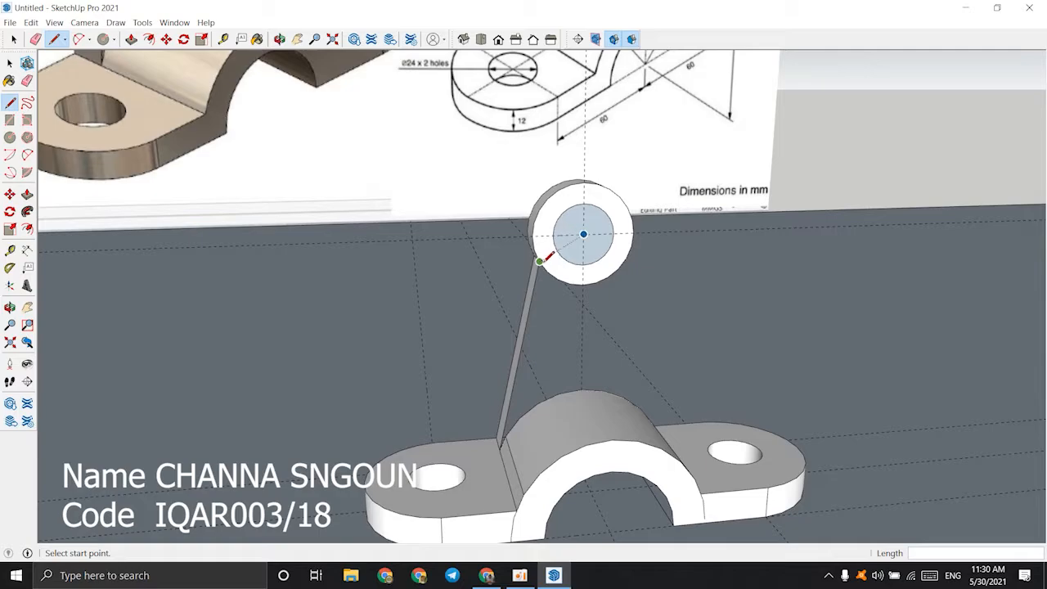
# - Close the upright's opposite side face with a 1200 mm edge across the ring's thickness
pyautogui.moveTo(683, 407)
pyautogui.mouseDown(button='middle')
pyautogui.moveTo(627, 432)
pyautogui.moveTo(652, 479)
pyautogui.mouseUp(button='middle')
pyautogui.click(616, 281)
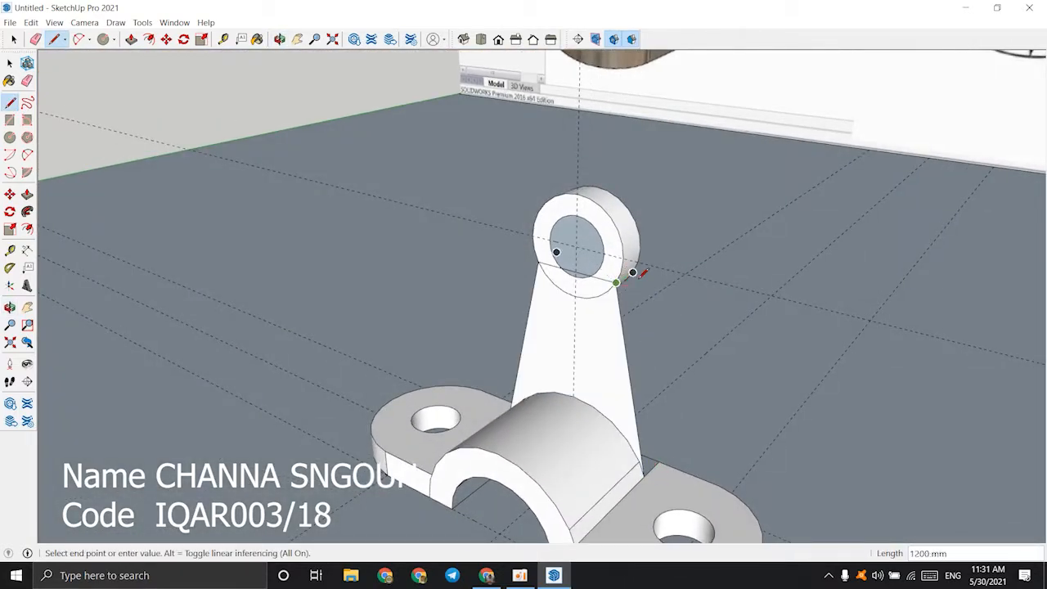
pyautogui.click(638, 275)
pyautogui.press('space')
pyautogui.moveTo(683, 357); pyautogui.dragTo(711, 369, button='middle')
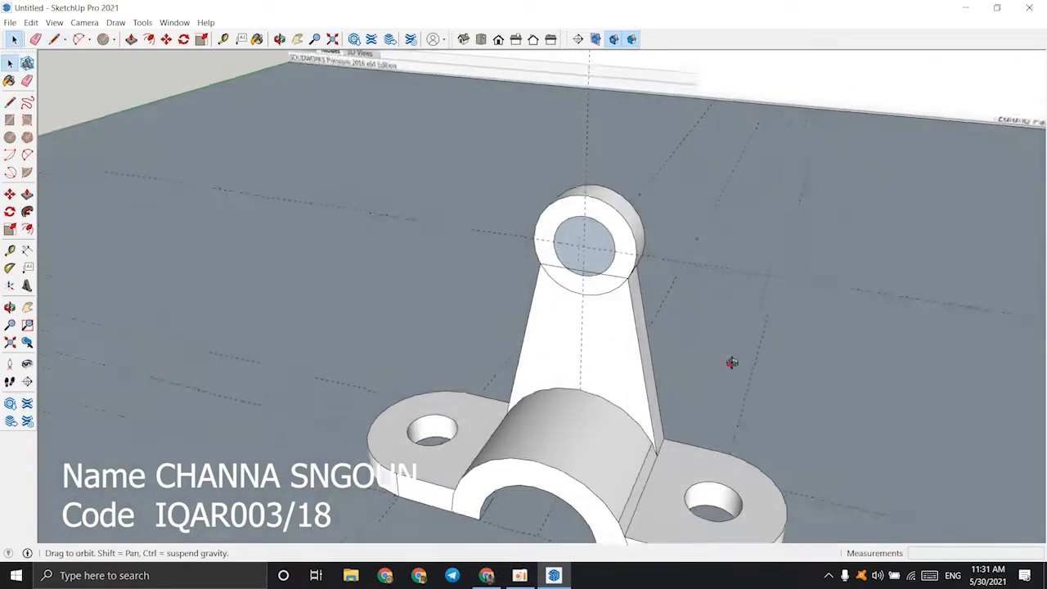
pyautogui.scroll(4, 596, 339)
pyautogui.scroll(-10, 753, 321)
pyautogui.moveTo(596, 339)
pyautogui.mouseDown(button='middle')
pyautogui.moveTo(750, 323)
pyautogui.moveTo(755, 292)
pyautogui.moveTo(744, 284)
pyautogui.moveTo(782, 341)
pyautogui.mouseUp(button='middle')
pyautogui.scroll(3, 741, 288)
pyautogui.scroll(6, 785, 342)
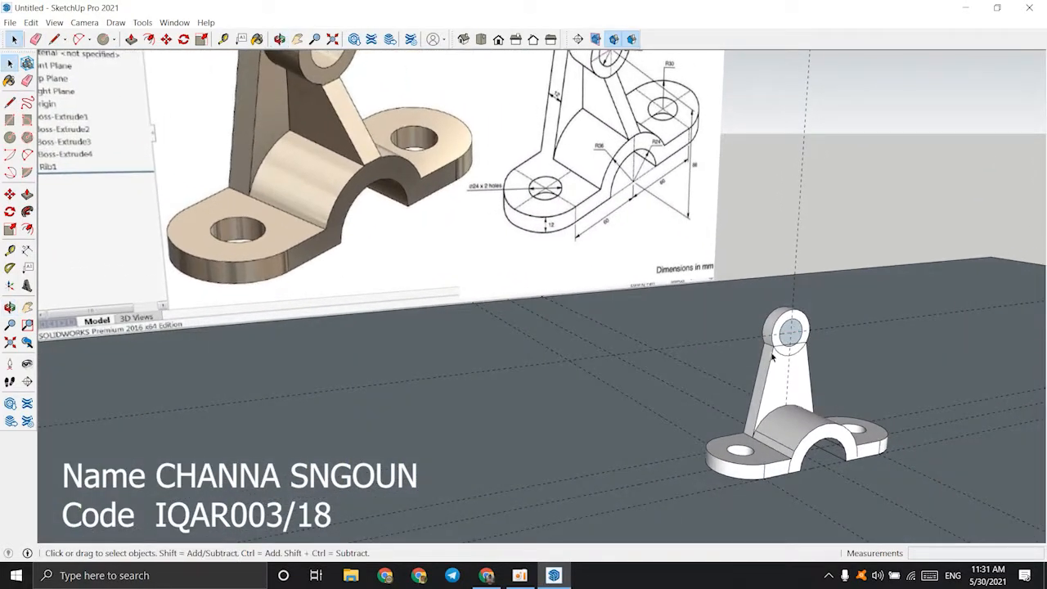
# - Erase the leftover edge crossing the ring's front face at the top of the upright
pyautogui.press('e')
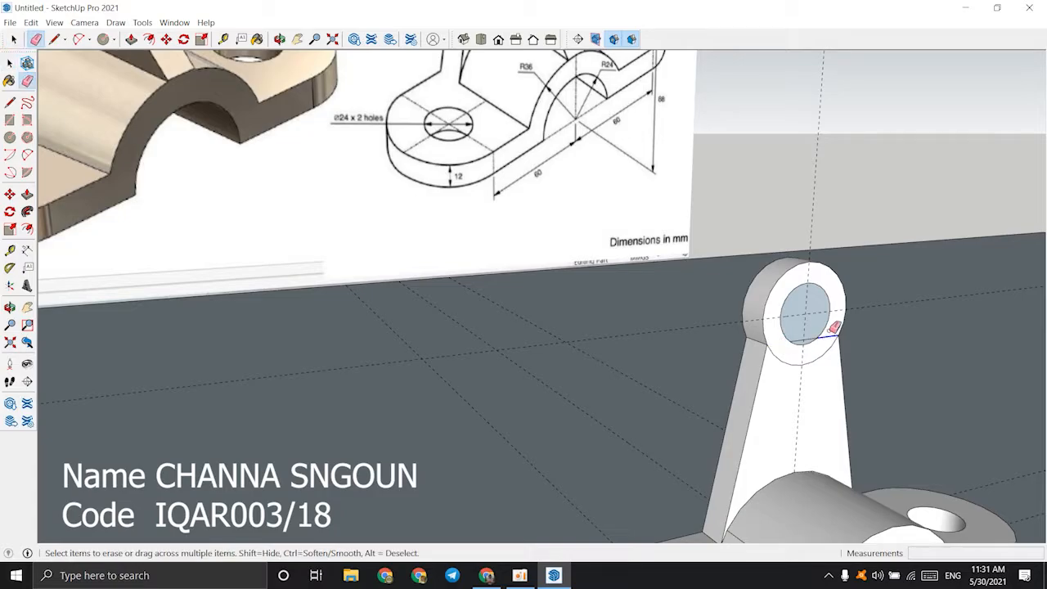
pyautogui.scroll(-10, 816, 336)
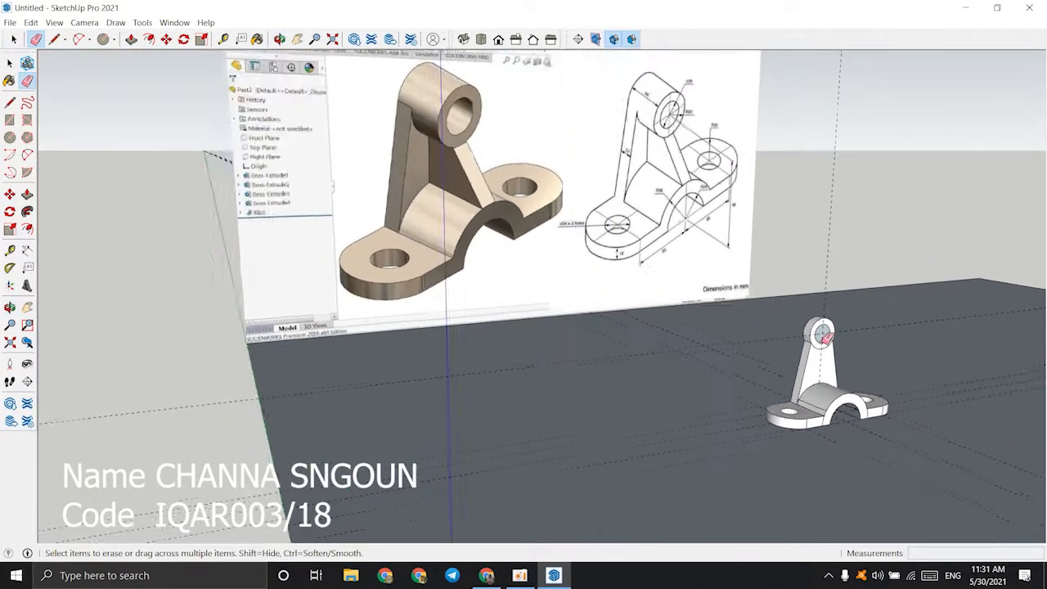
pyautogui.scroll(4, 822, 334)
pyautogui.click(823, 329)
pyautogui.scroll(3, 825, 331)
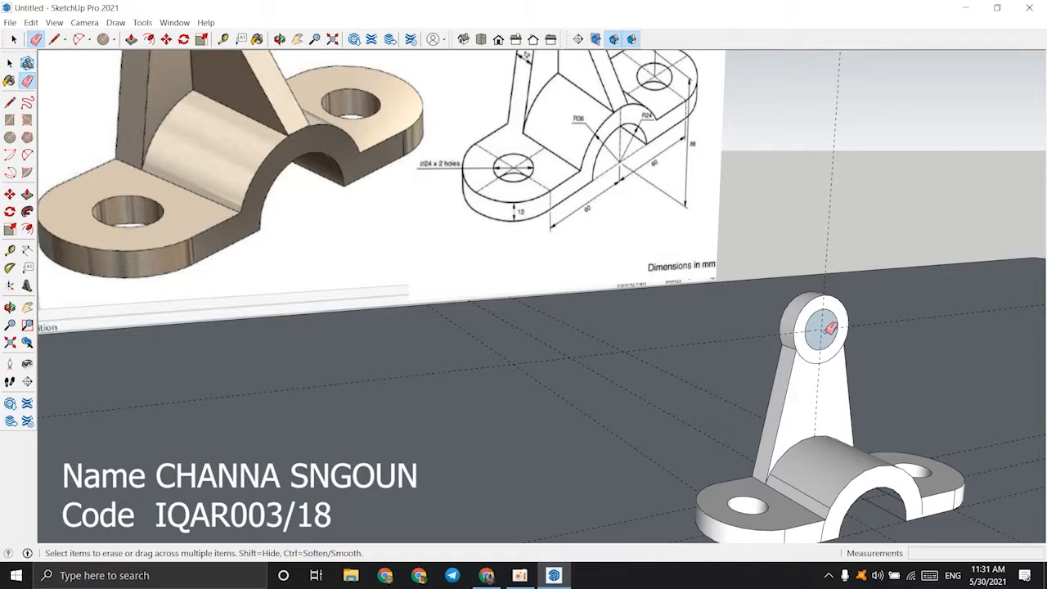
pyautogui.scroll(2, 828, 331)
# - Extrude the ring's annular front face forward by about 3230 mm, leaving the hole open
pyautogui.press('space')
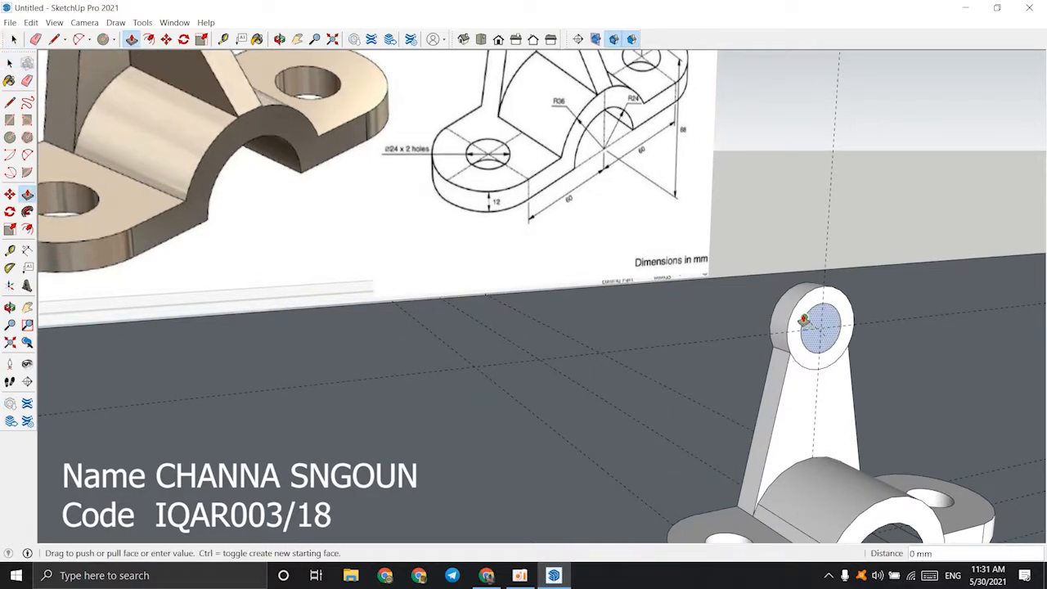
pyautogui.click(789, 300)
pyautogui.moveTo(789, 300); pyautogui.dragTo(836, 340, button='middle')
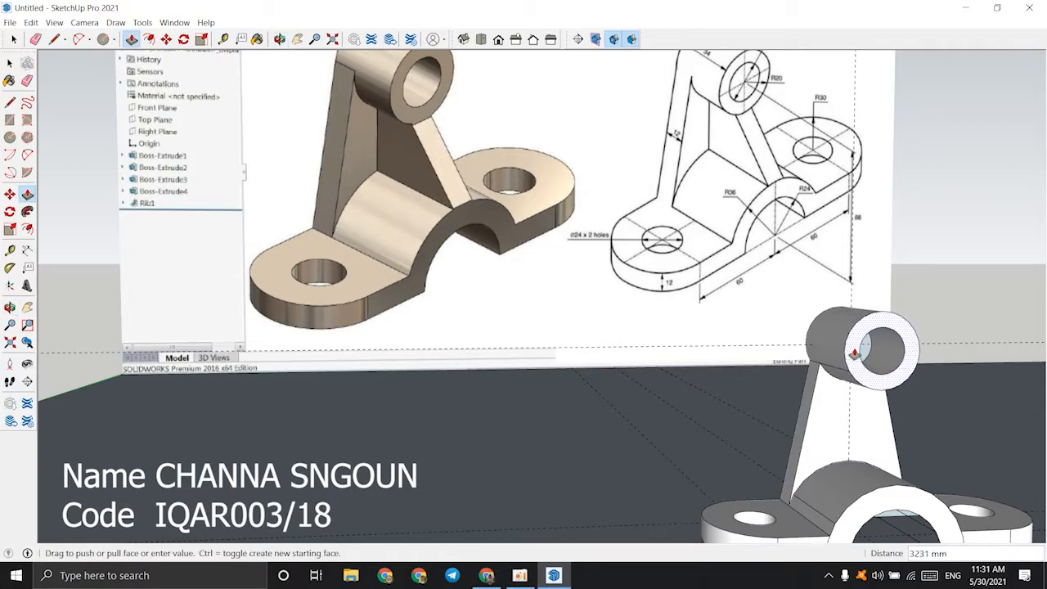
pyautogui.moveTo(843, 350); pyautogui.dragTo(848, 384, button='middle')
# - Draw an edge along the crest of the arch from the upright's base midpoint to the arch's front edge
pyautogui.press('l')
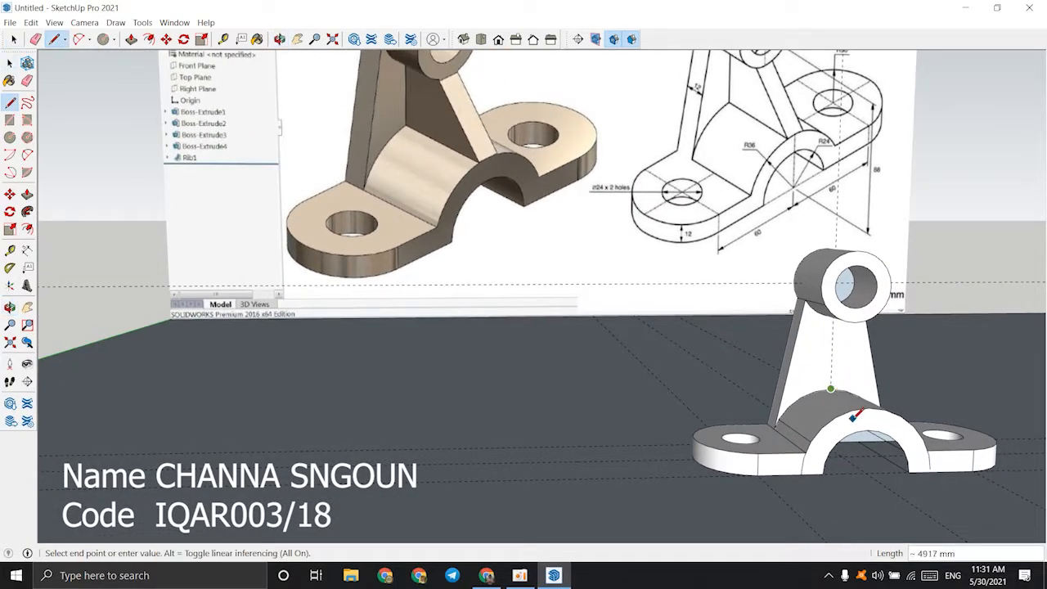
pyautogui.scroll(2, 853, 417)
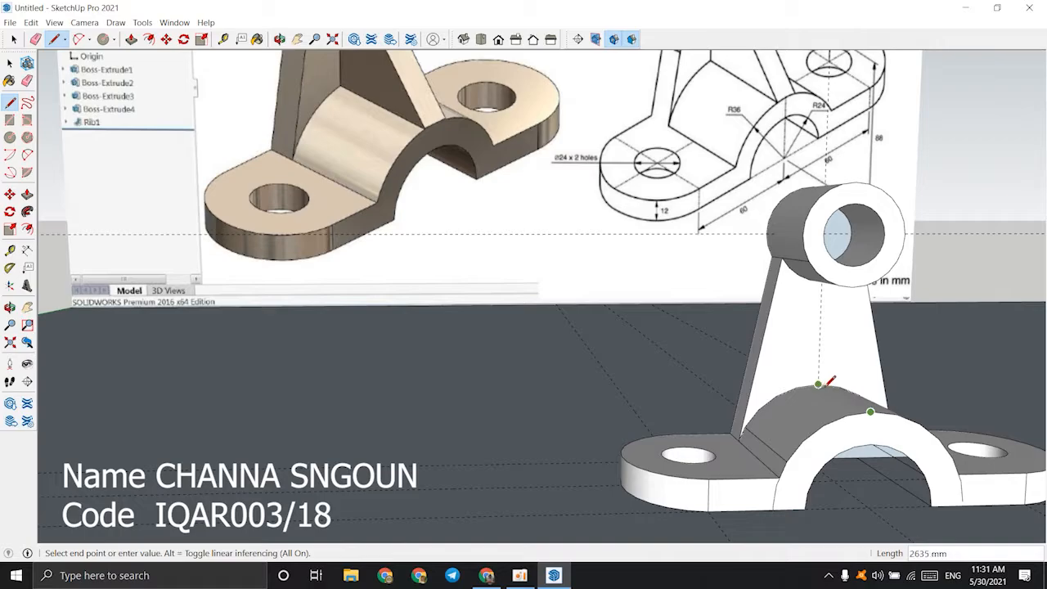
pyautogui.click(872, 411)
pyautogui.moveTo(872, 411); pyautogui.dragTo(872, 441, button='middle')
pyautogui.press('space')
pyautogui.scroll(5, 851, 444)
pyautogui.scroll(-4, 857, 455)
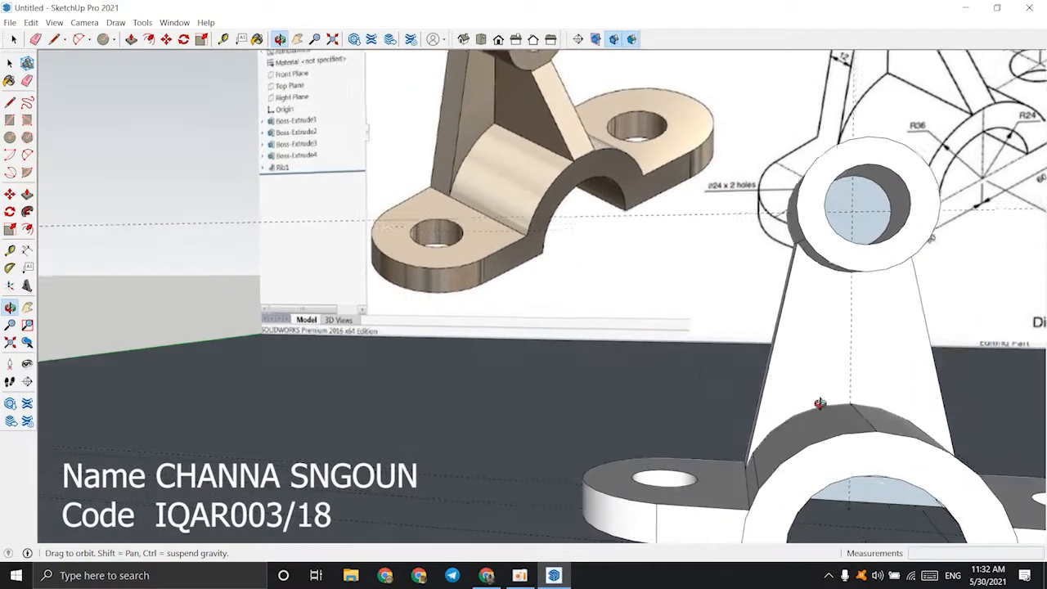
pyautogui.scroll(4, 877, 437)
pyautogui.press('l')
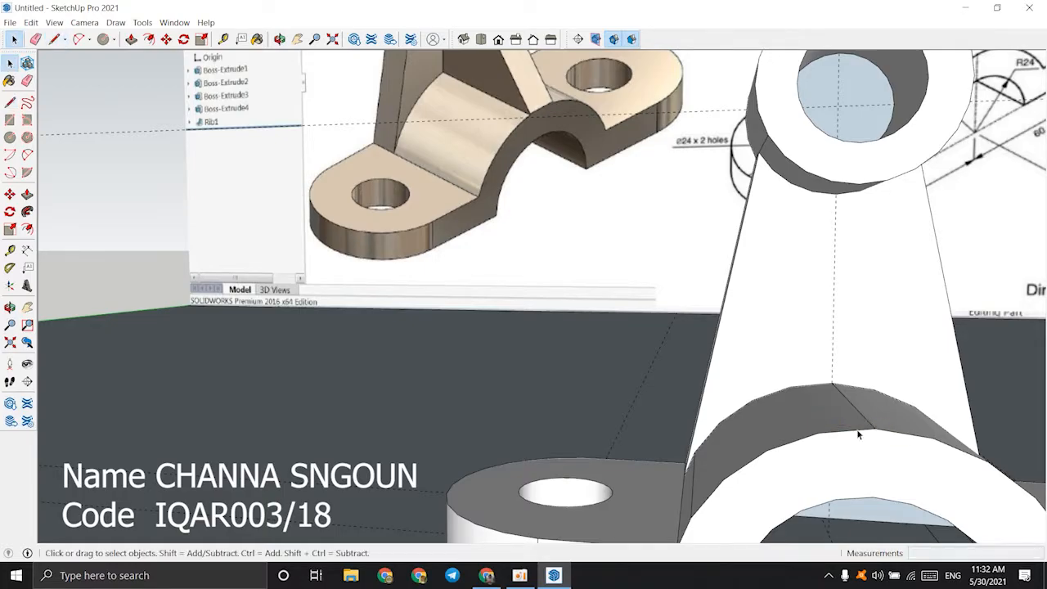
# - Draw a small rectangle on the ground plane in front of the bracket and extrude it upward into a box
pyautogui.moveTo(857, 435); pyautogui.dragTo(885, 439, button='middle')
pyautogui.scroll(-3, 884, 435)
pyautogui.moveTo(843, 378)
pyautogui.mouseDown(button='middle')
pyautogui.moveTo(825, 367)
pyautogui.moveTo(822, 378)
pyautogui.moveTo(849, 393)
pyautogui.mouseUp(button='middle')
pyautogui.scroll(-2, 867, 400)
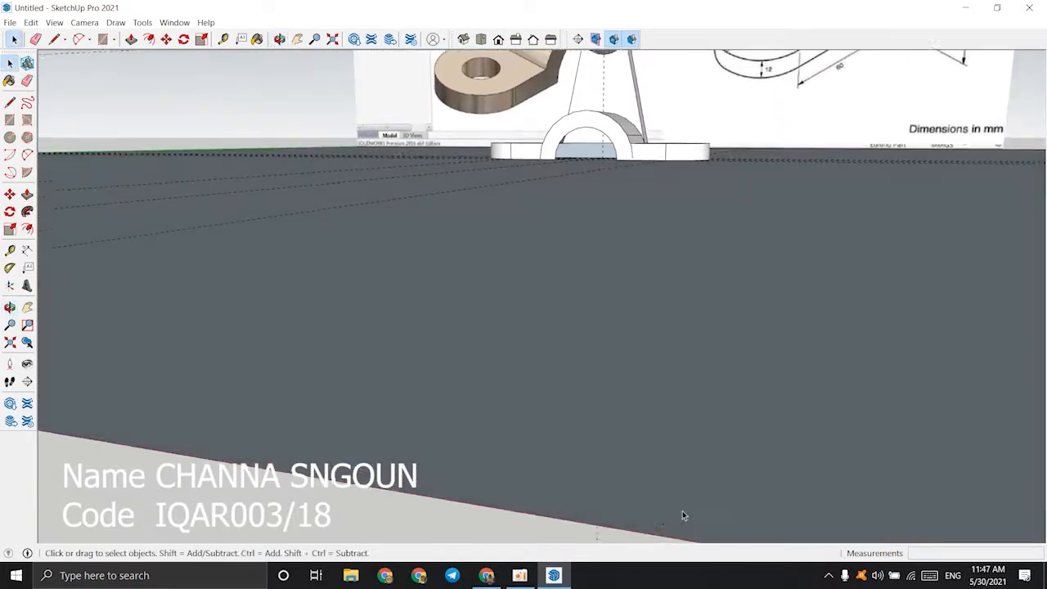
pyautogui.press('r')
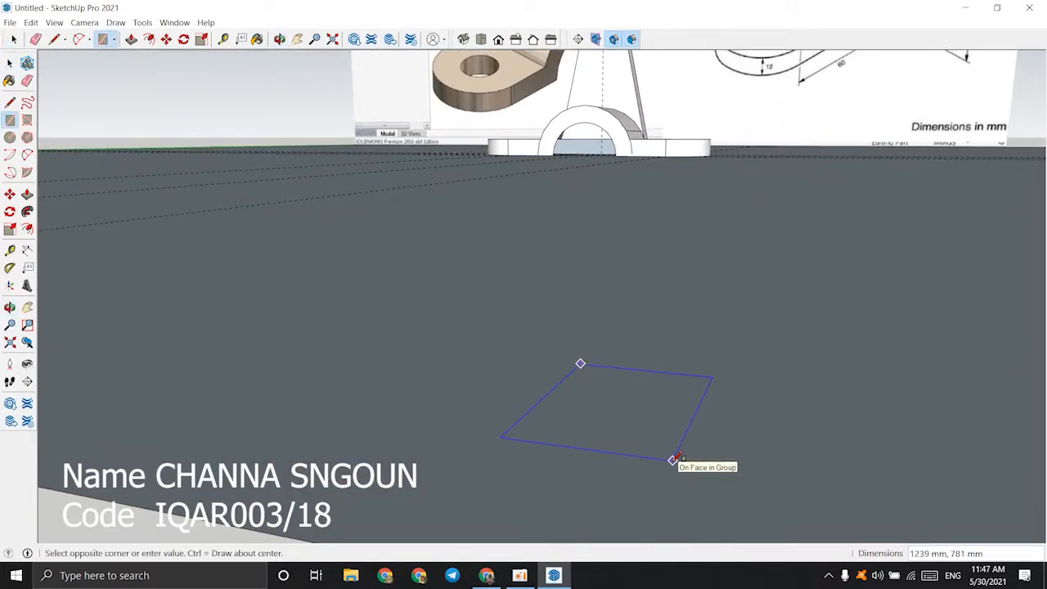
pyautogui.scroll(-2, 671, 460)
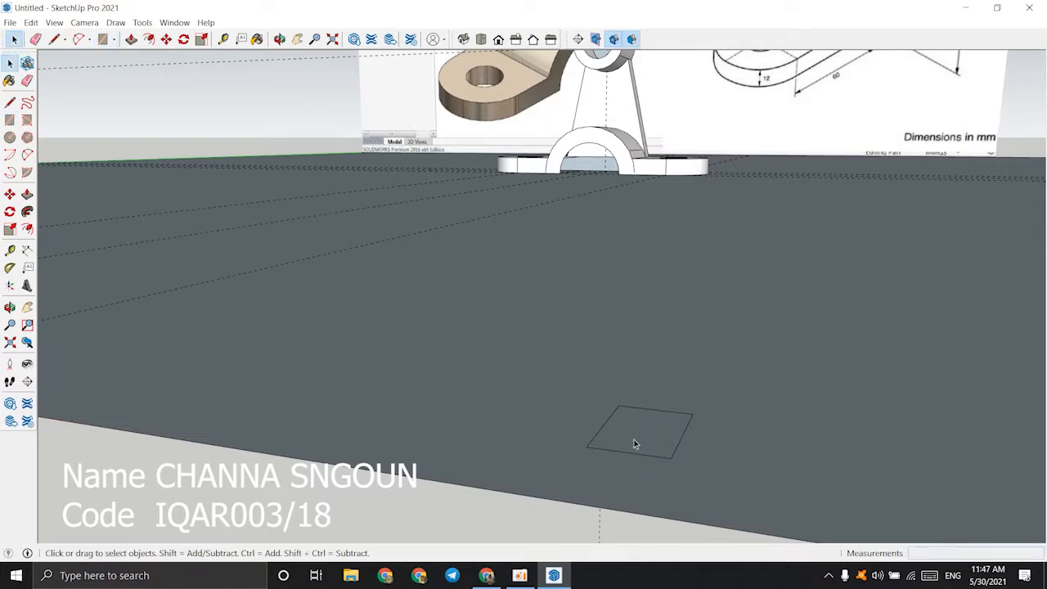
pyautogui.press('p')
pyautogui.moveTo(635, 444); pyautogui.dragTo(636, 318)
# - Make the whole box a group
pyautogui.press('space')
pyautogui.click(640, 436)
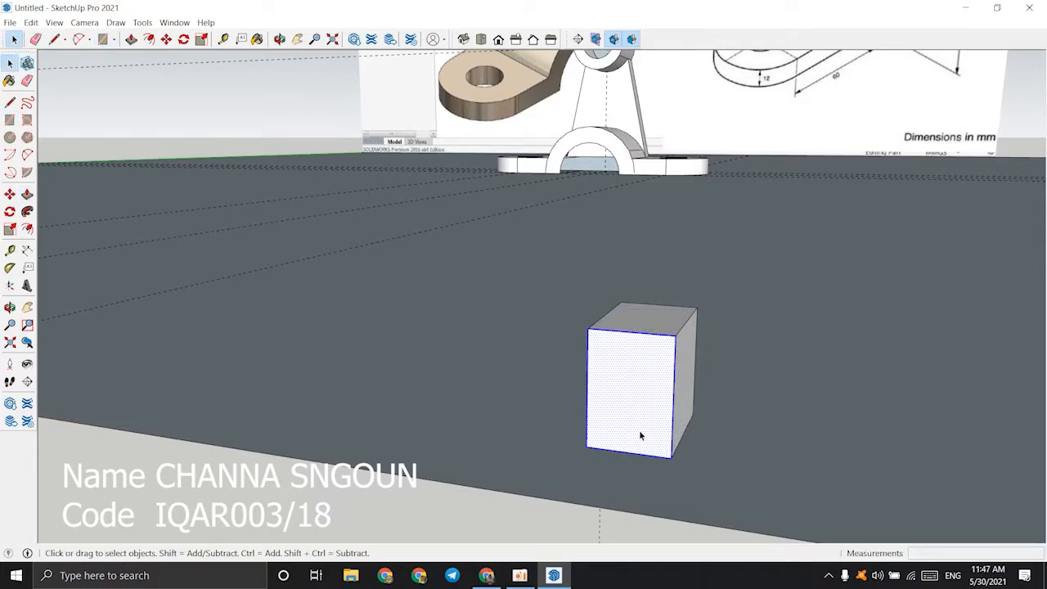
pyautogui.rightClick(640, 436)
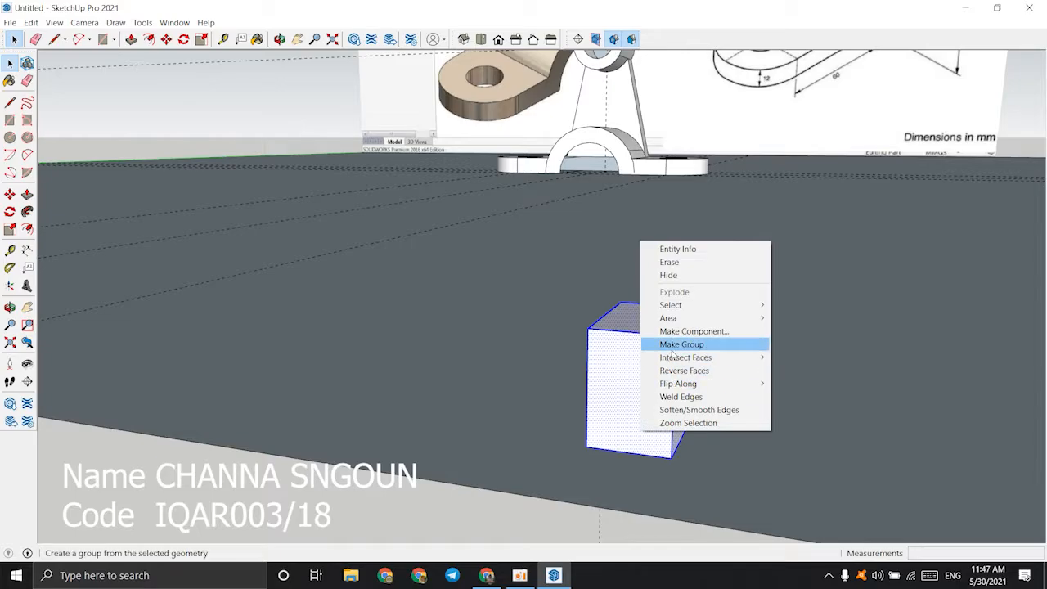
pyautogui.click(672, 350)
# - Move the box group onto the arch, placing its lower front corner at the front of the crest
pyautogui.moveTo(640, 421); pyautogui.dragTo(526, 461, button='middle')
pyautogui.click(638, 398)
pyautogui.scroll(-2, 630, 397)
pyautogui.scroll(-6, 510, 531)
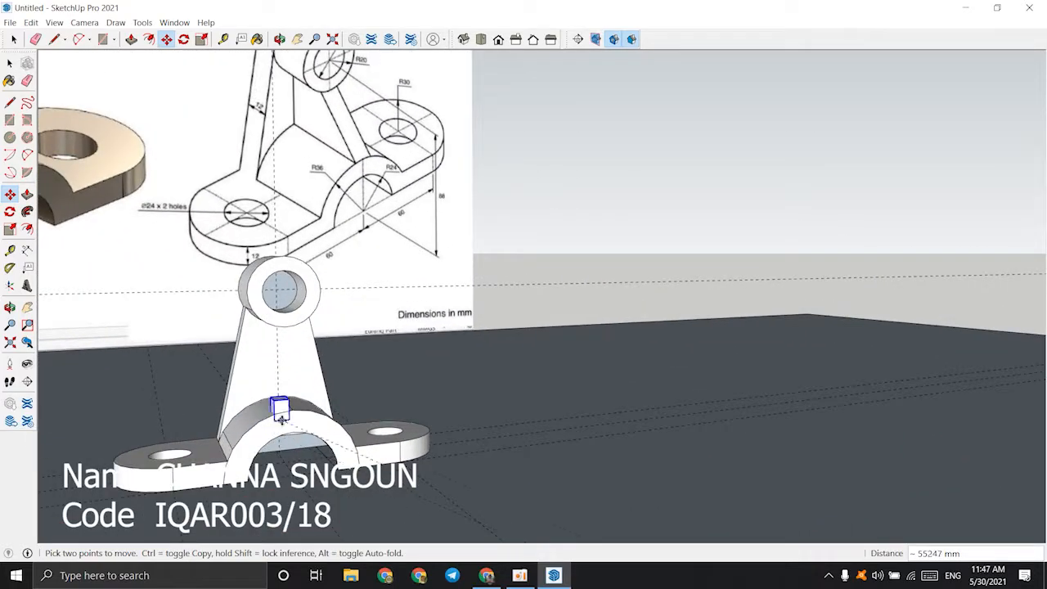
pyautogui.scroll(4, 282, 415)
pyautogui.scroll(3, 292, 412)
pyautogui.scroll(3, 335, 413)
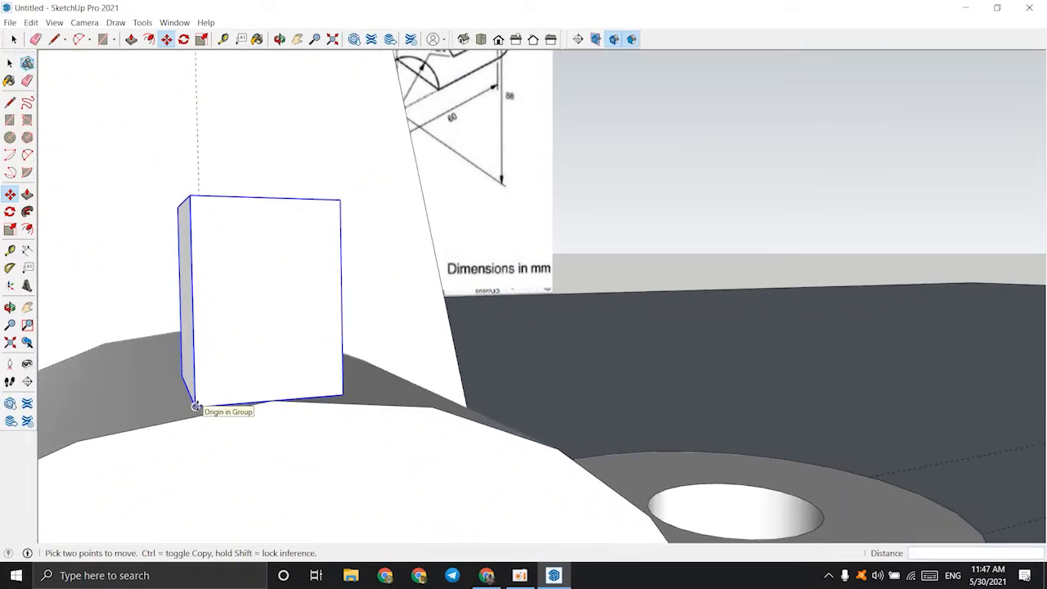
# - Edit the box group and extend its rear face along the arch to the upright's face
pyautogui.moveTo(266, 427); pyautogui.dragTo(698, 426, button='middle')
pyautogui.doubleClick(320, 395)
pyautogui.click(351, 414)
pyautogui.press('p')
pyautogui.click(700, 425)
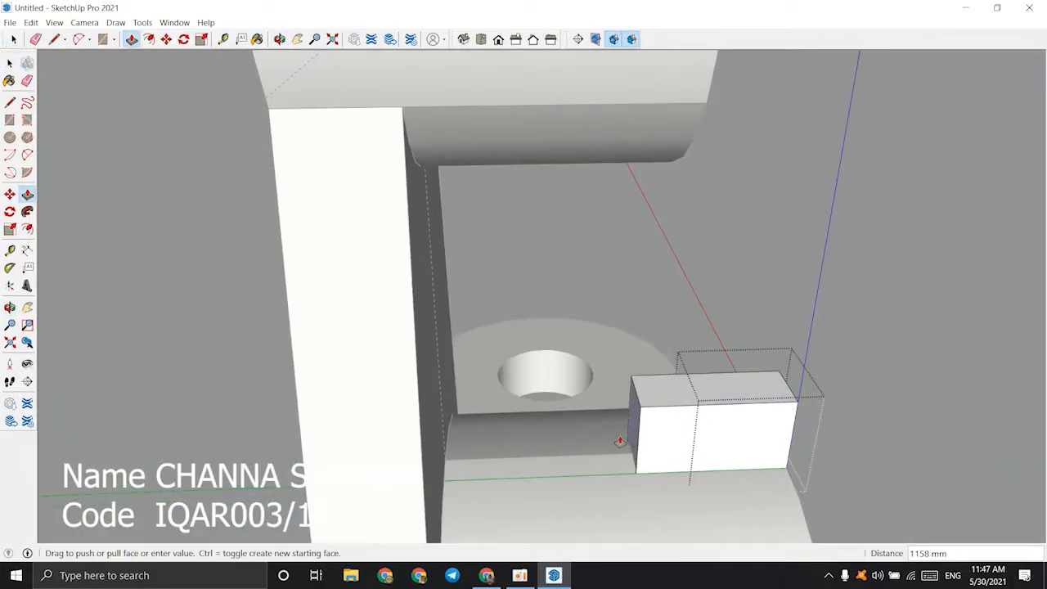
pyautogui.moveTo(438, 393); pyautogui.dragTo(495, 404, button='middle')
pyautogui.press('Escape')
pyautogui.click(955, 378)
pyautogui.click(562, 369)
# - Pull the rib's top face up until it meets the underside of the ring
pyautogui.click(491, 416)
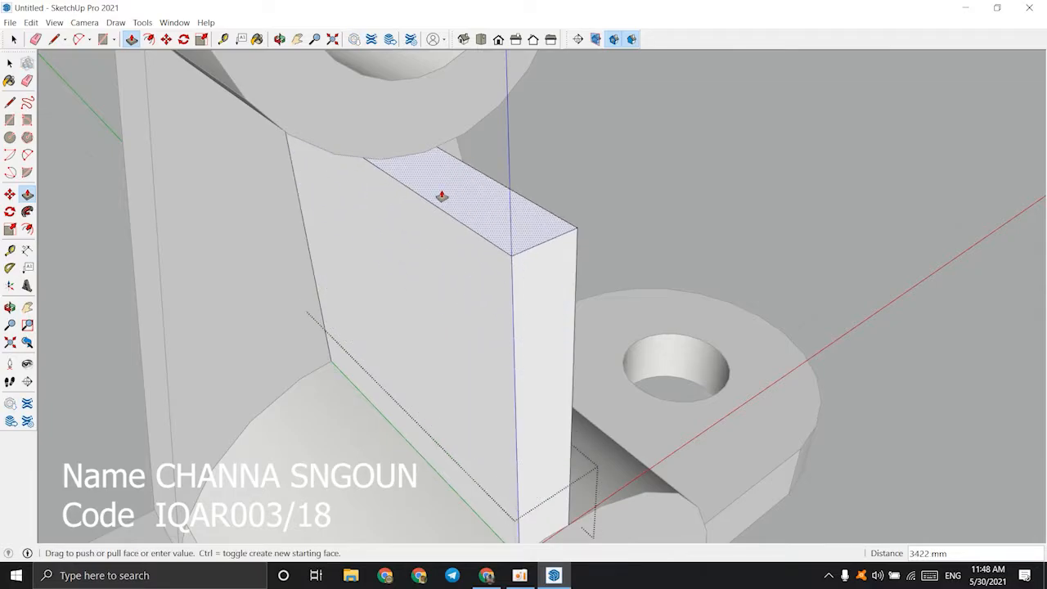
pyautogui.click(403, 161)
pyautogui.scroll(6, 401, 161)
pyautogui.moveTo(402, 162); pyautogui.dragTo(386, 182, button='middle')
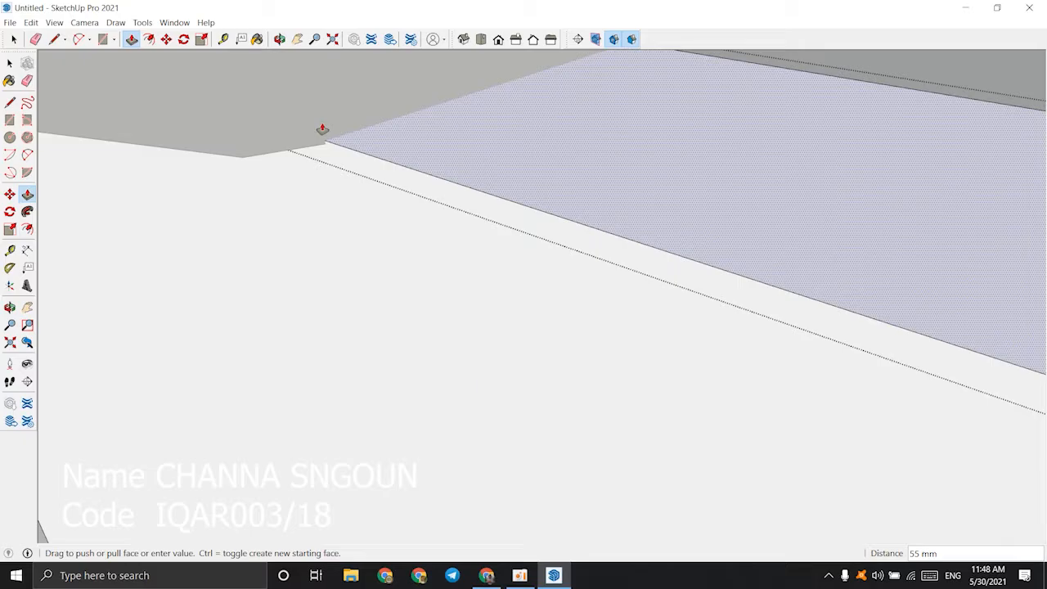
pyautogui.click(323, 147)
pyautogui.moveTo(323, 147); pyautogui.dragTo(385, 216, button='middle')
# - Draw an edge about 394 mm long between the rib's two lower front corners on the arch
pyautogui.press('space')
pyautogui.scroll(-4, 465, 283)
pyautogui.moveTo(448, 378); pyautogui.dragTo(431, 362, button='middle')
pyautogui.scroll(-1, 417, 360)
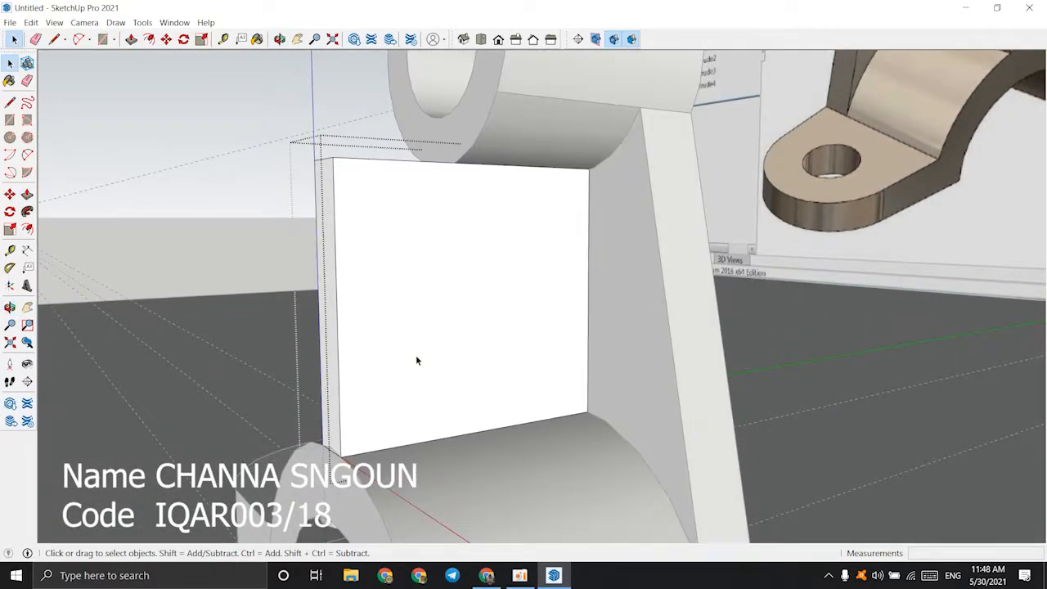
pyautogui.scroll(3, 344, 475)
pyautogui.moveTo(343, 479); pyautogui.dragTo(346, 417, button='middle')
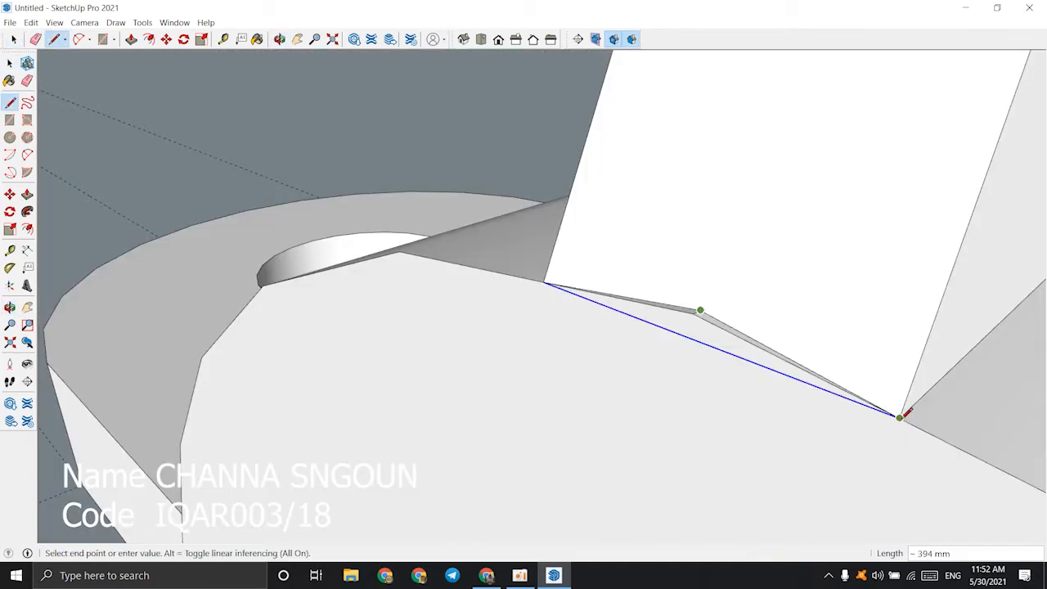
pyautogui.scroll(-4, 805, 327)
pyautogui.moveTo(862, 232); pyautogui.dragTo(646, 401, button='middle')
pyautogui.scroll(-2, 695, 359)
pyautogui.scroll(4, 793, 268)
pyautogui.moveTo(797, 269); pyautogui.dragTo(679, 243, button='middle')
pyautogui.scroll(-4, 748, 301)
# - Select all of the bracket's geometry and open the Colors material collection for painting
pyautogui.scroll(-8, 761, 315)
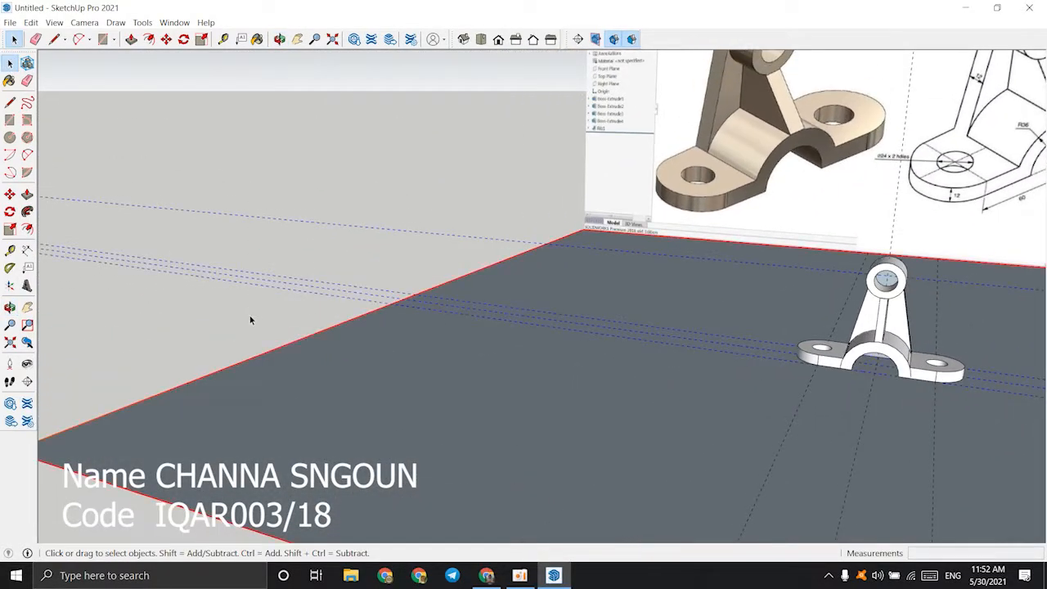
pyautogui.moveTo(615, 491); pyautogui.dragTo(690, 353, button='middle')
pyautogui.scroll(-2, 1014, 349)
pyautogui.moveTo(660, 254); pyautogui.dragTo(350, 215, button='middle')
pyautogui.press('b')
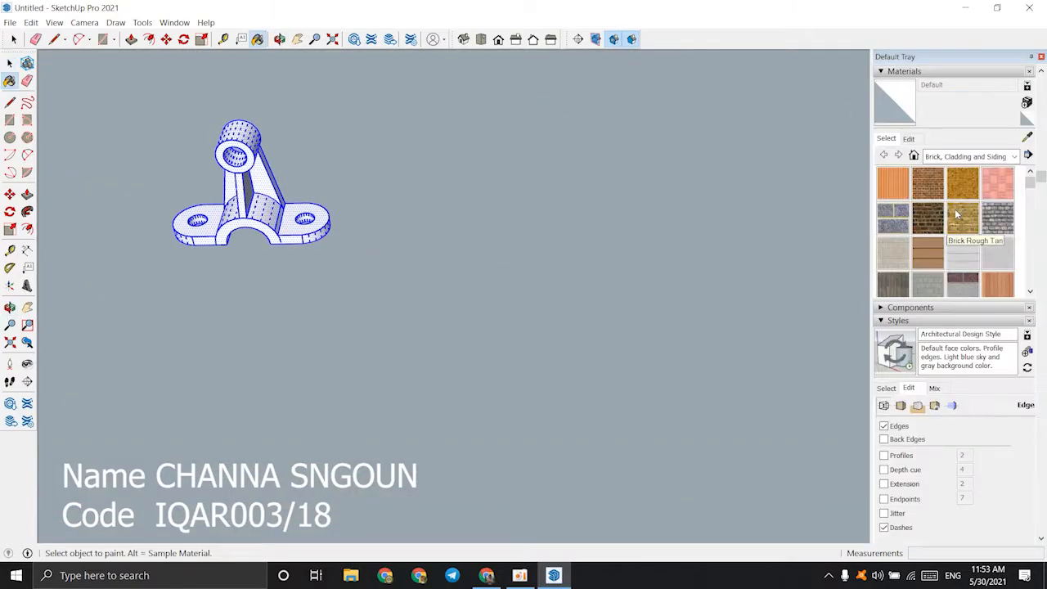
pyautogui.click(982, 156)
pyautogui.click(958, 204)
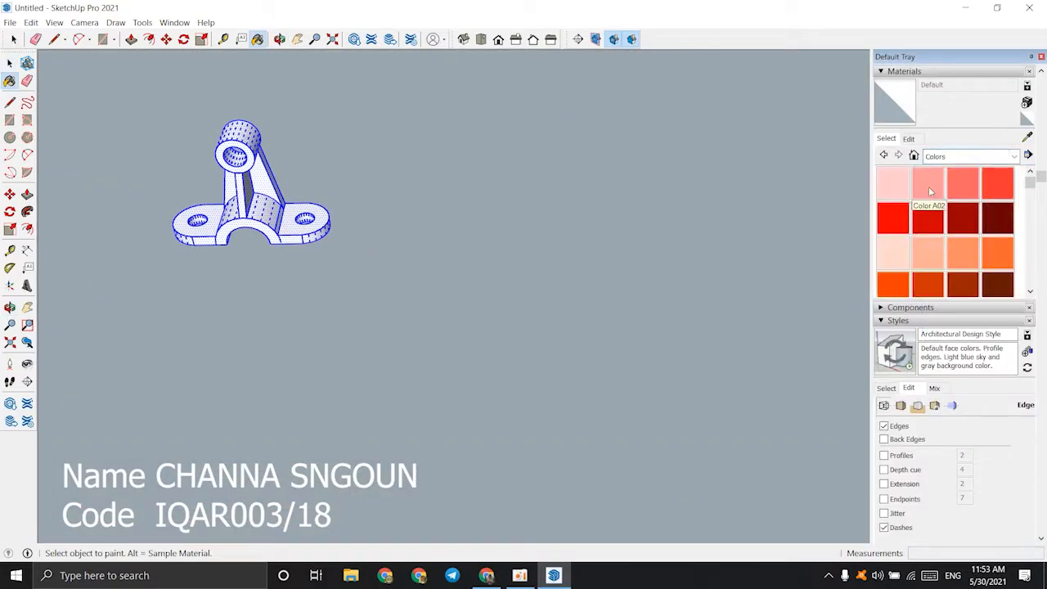
# - Paint the selected bracket with an orange color and clear the selection
pyautogui.click(287, 220)
pyautogui.scroll(-1, 308, 219)
pyautogui.press('space')
pyautogui.click(425, 296)
pyautogui.scroll(-6, 432, 234)
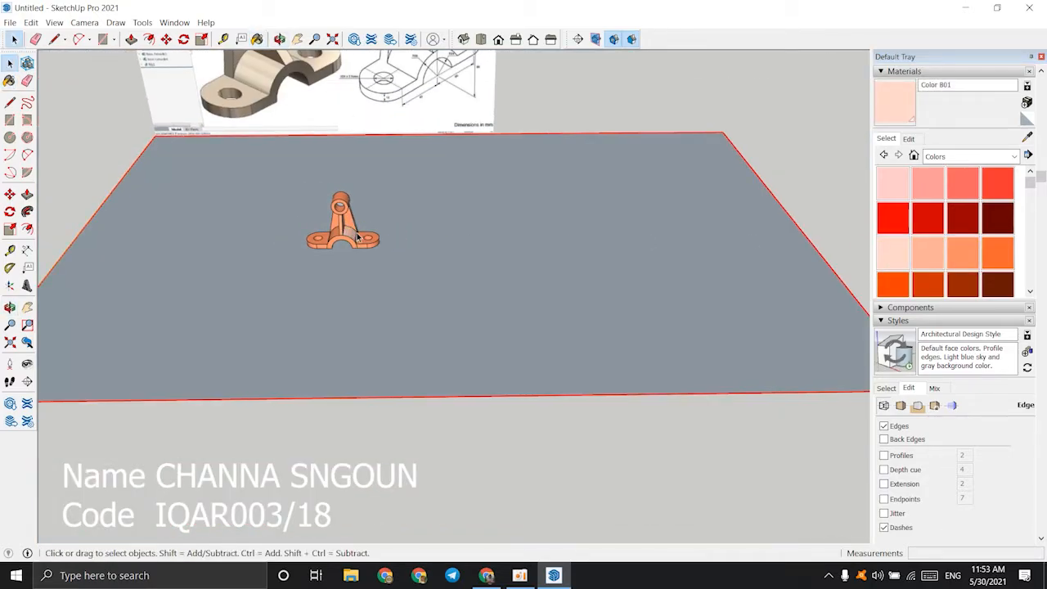
# - Repaint the whole bracket with Color B01 and clear the selection
pyautogui.press('b')
pyautogui.click(355, 225)
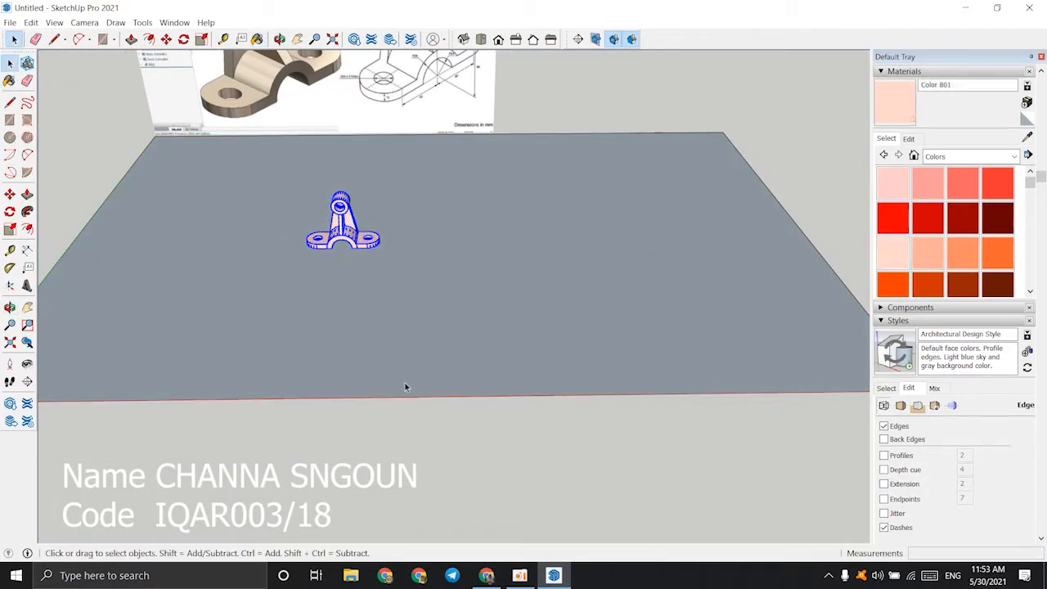
pyautogui.click(405, 387)
# - Paint the rib's unpainted front face with Color B01
pyautogui.scroll(8, 339, 332)
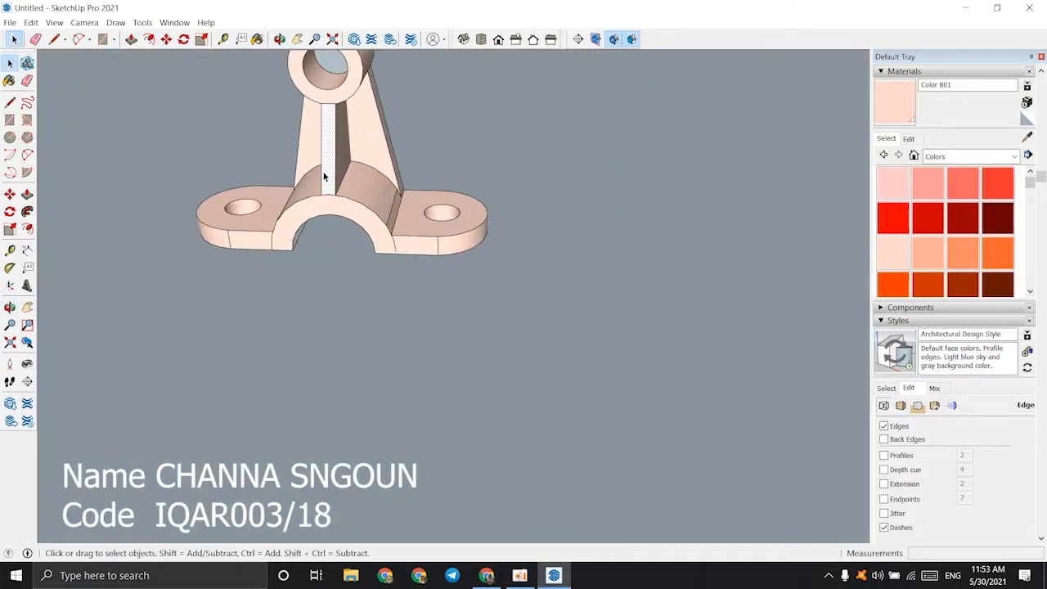
pyautogui.moveTo(331, 156); pyautogui.dragTo(338, 148, button='middle')
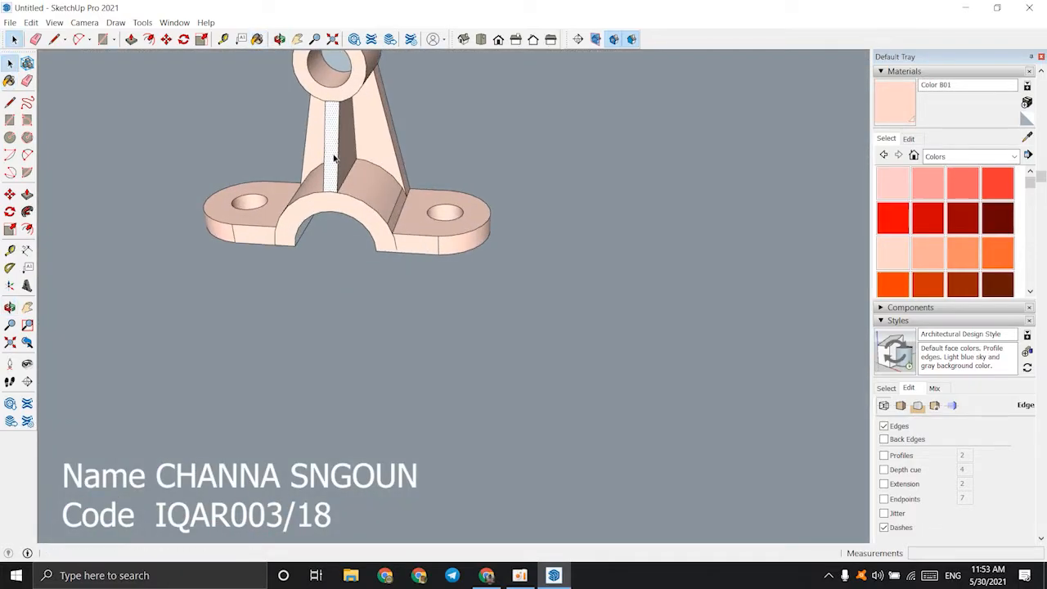
pyautogui.scroll(8, 334, 158)
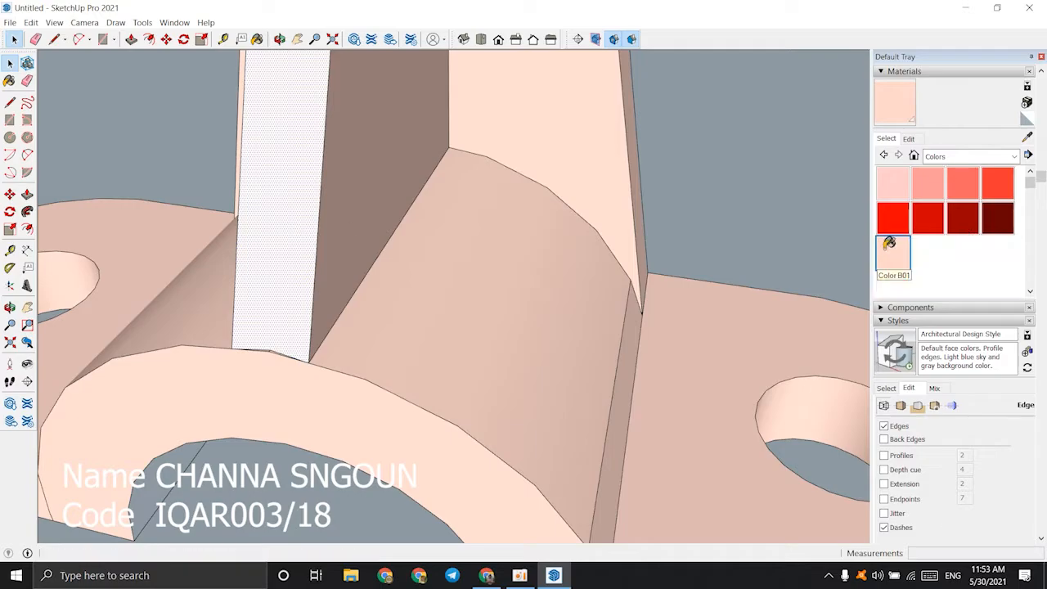
pyautogui.scroll(-10, 741, 187)
pyautogui.moveTo(777, 181)
pyautogui.mouseDown(button='middle')
pyautogui.moveTo(761, 229)
pyautogui.moveTo(776, 263)
pyautogui.moveTo(437, 292)
pyautogui.moveTo(643, 283)
pyautogui.moveTo(619, 257)
pyautogui.moveTo(613, 309)
pyautogui.moveTo(716, 251)
pyautogui.mouseUp(button='middle')
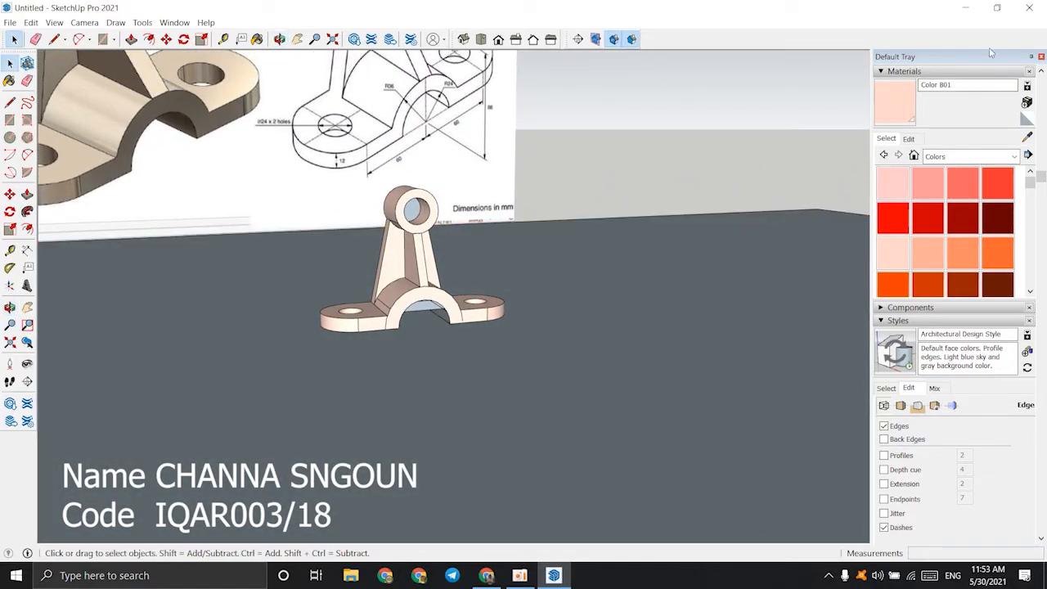